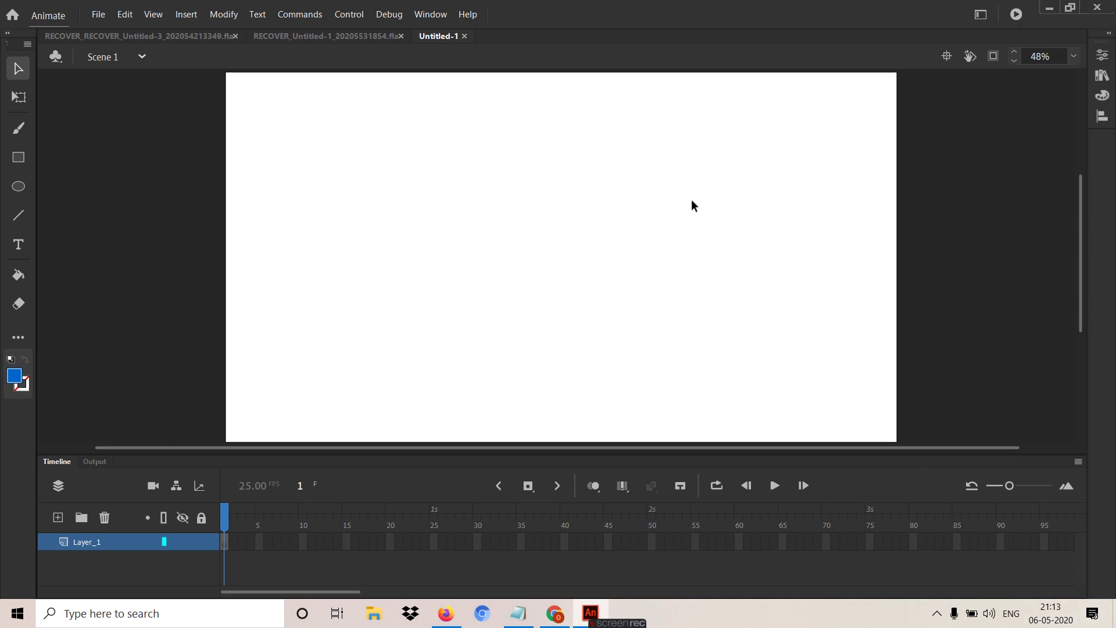
pyautogui.press('o')
pyautogui.moveTo(413, 156); pyautogui.dragTo(664, 406)
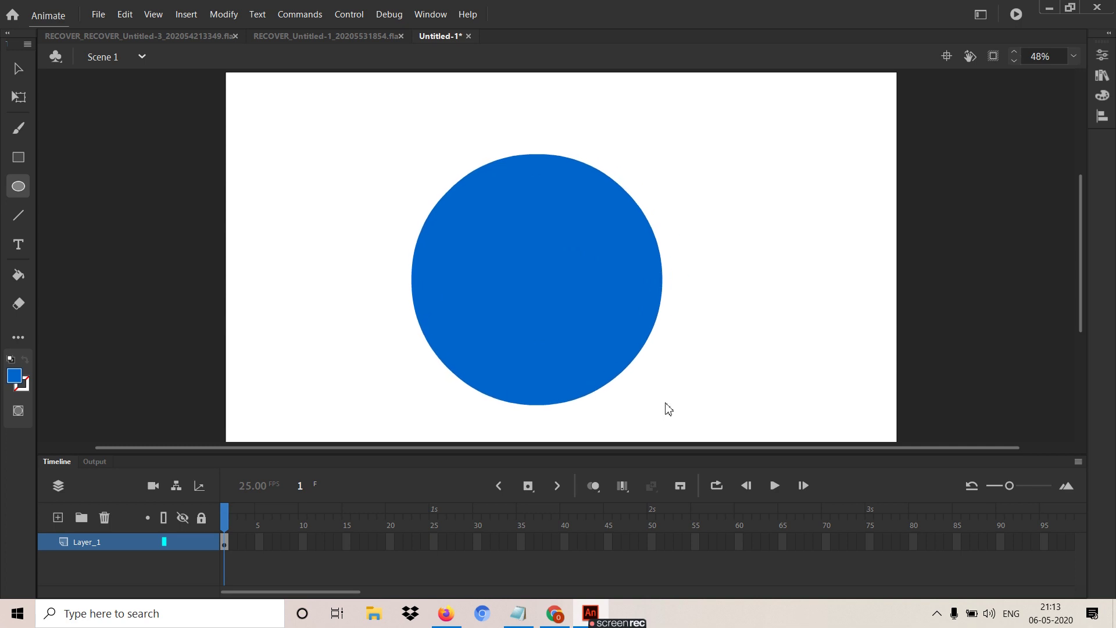
pyautogui.press('v')
pyautogui.click(572, 325)
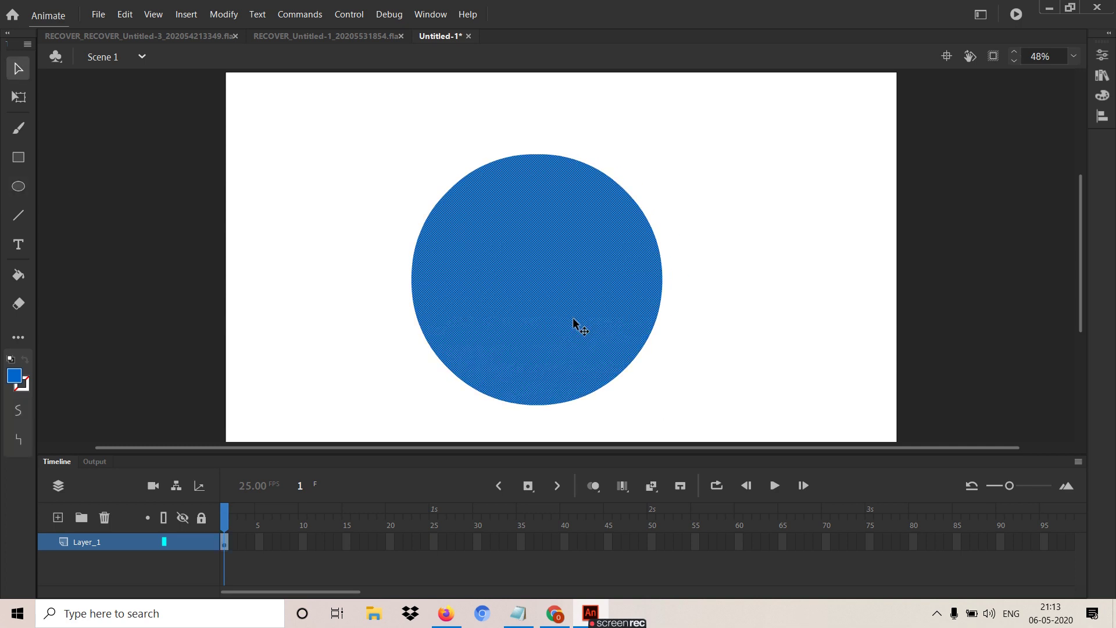
pyautogui.press('Delete')
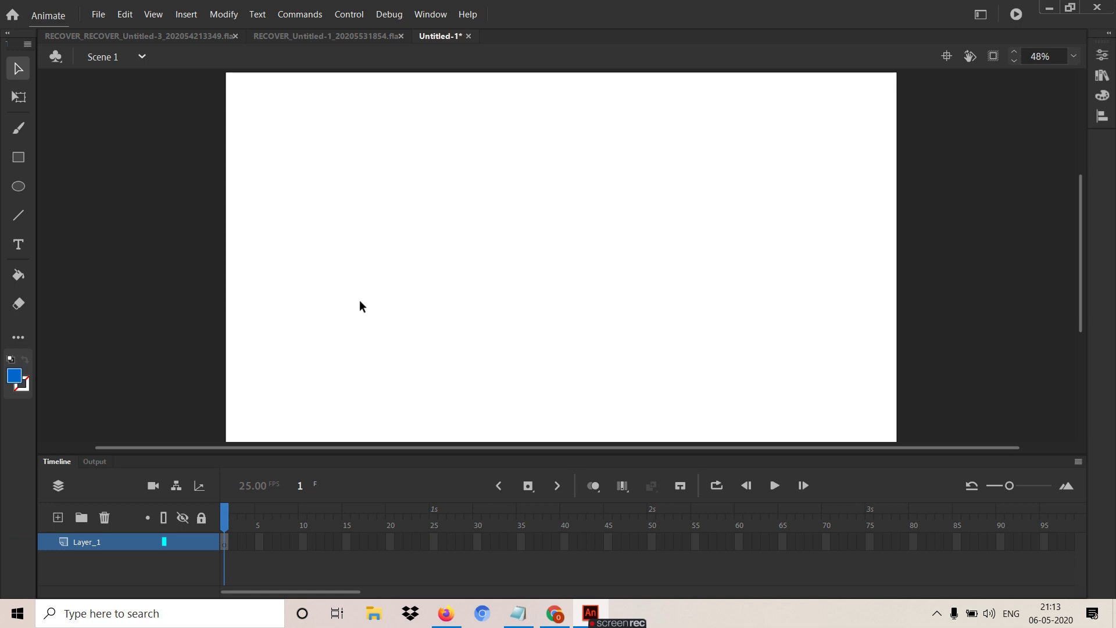
# - Set the stroke colour to black, draw an ellipse about 715 by 682 px near the stage centre, and delete its blue fill
pyautogui.click(23, 385)
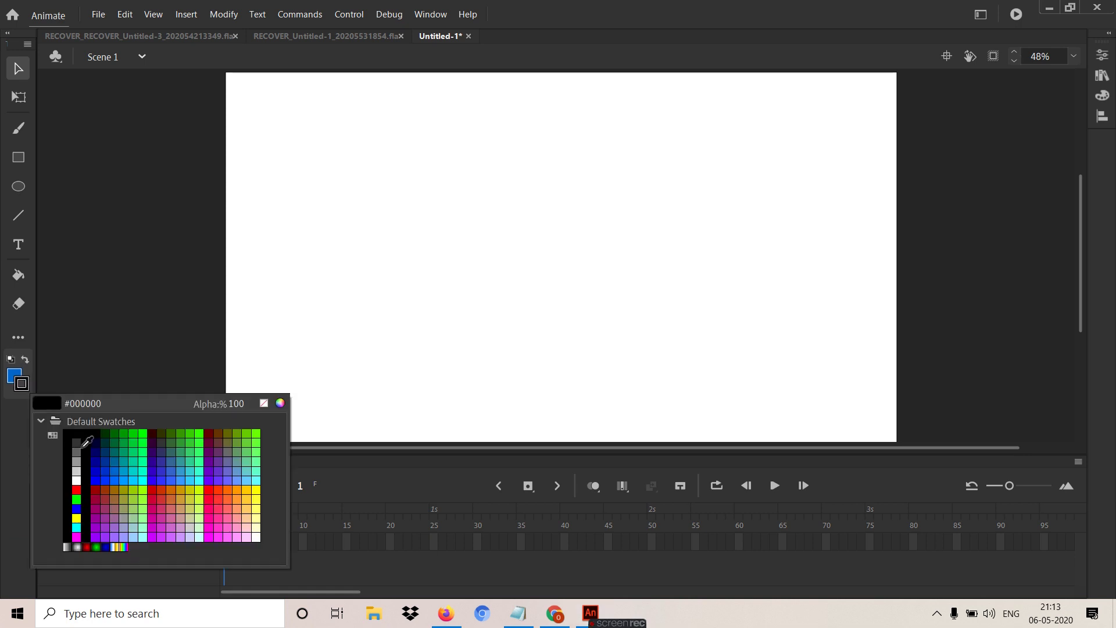
pyautogui.click(87, 438)
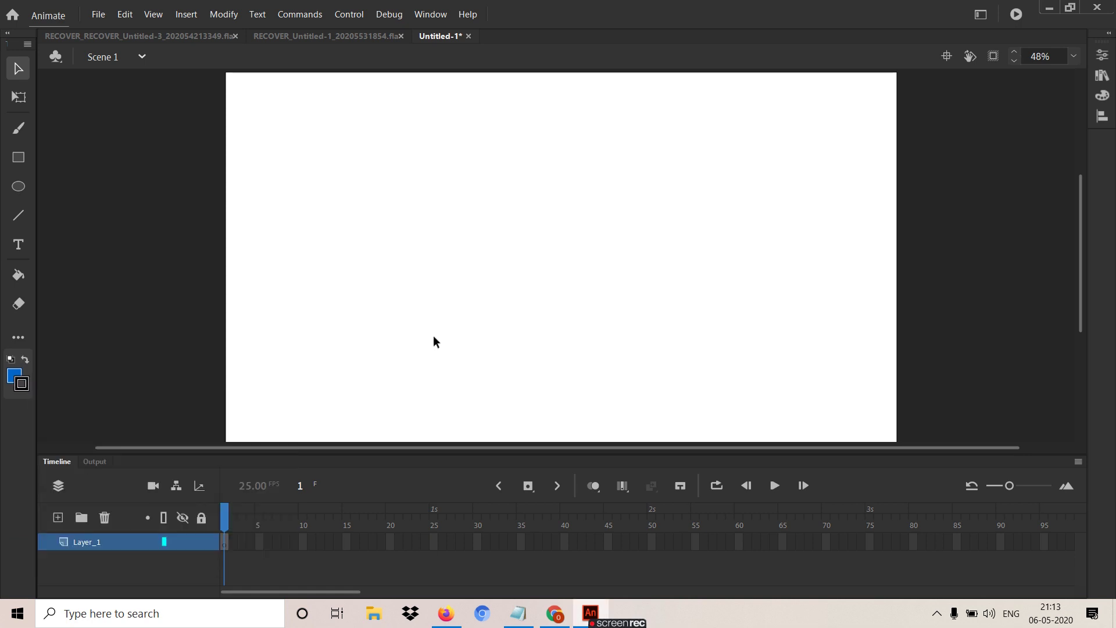
pyautogui.press('o')
pyautogui.moveTo(392, 126)
pyautogui.mouseDown()
pyautogui.moveTo(468, 217)
pyautogui.moveTo(642, 366)
pyautogui.mouseUp()
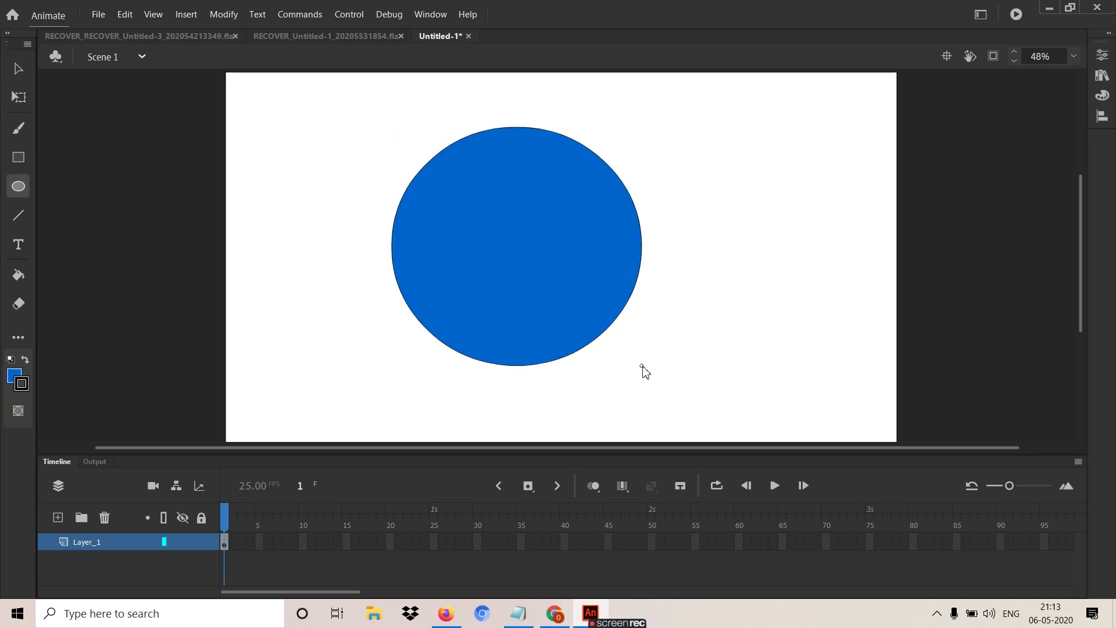
pyautogui.press('v')
pyautogui.click(568, 304)
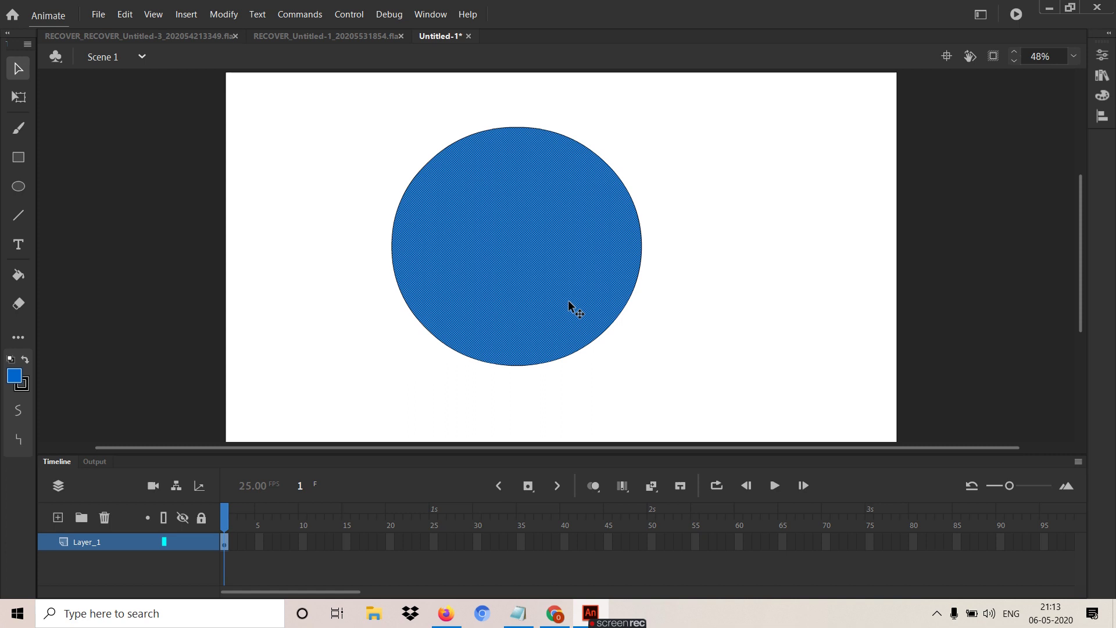
pyautogui.press('Delete')
# - Set the stroke size of the large ellipse's outline to 11
pyautogui.moveTo(707, 89); pyautogui.dragTo(359, 418)
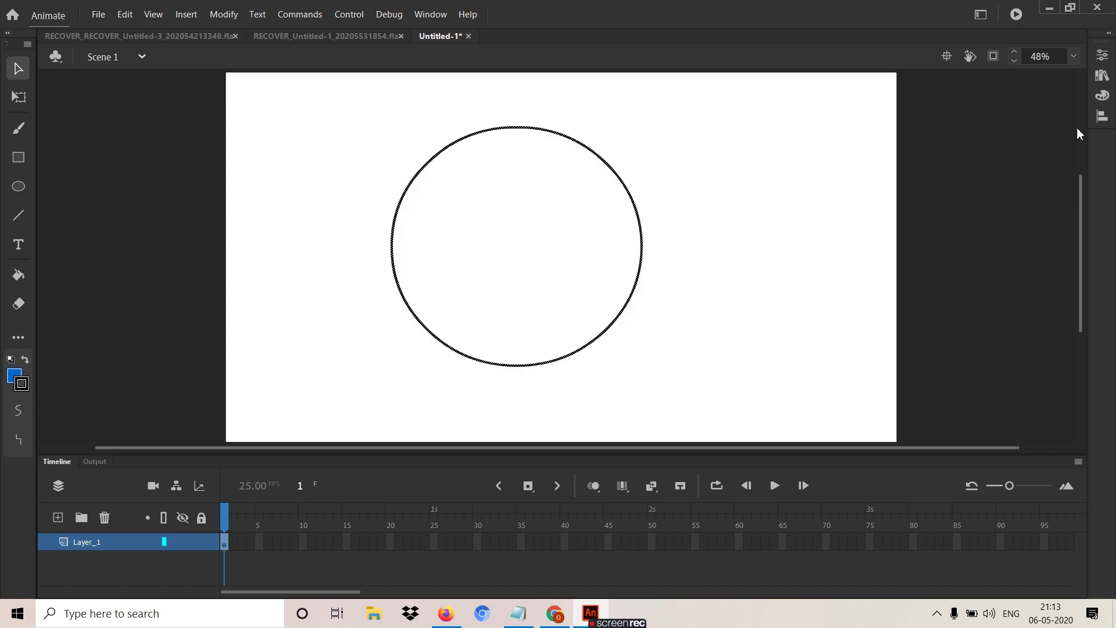
pyautogui.click(1103, 55)
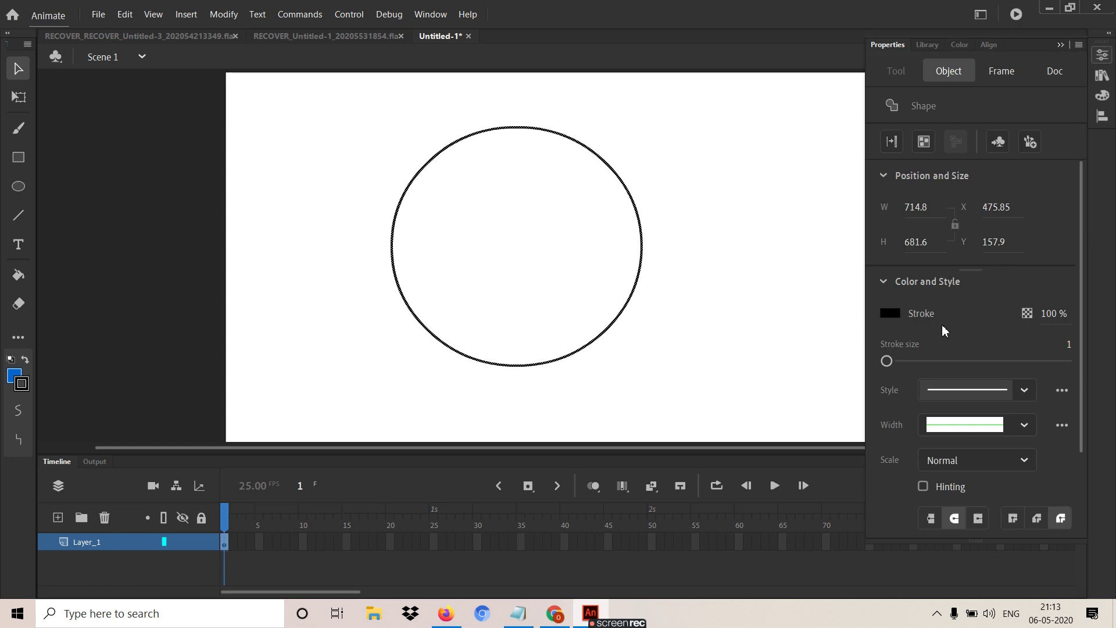
pyautogui.moveTo(886, 361); pyautogui.dragTo(896, 361)
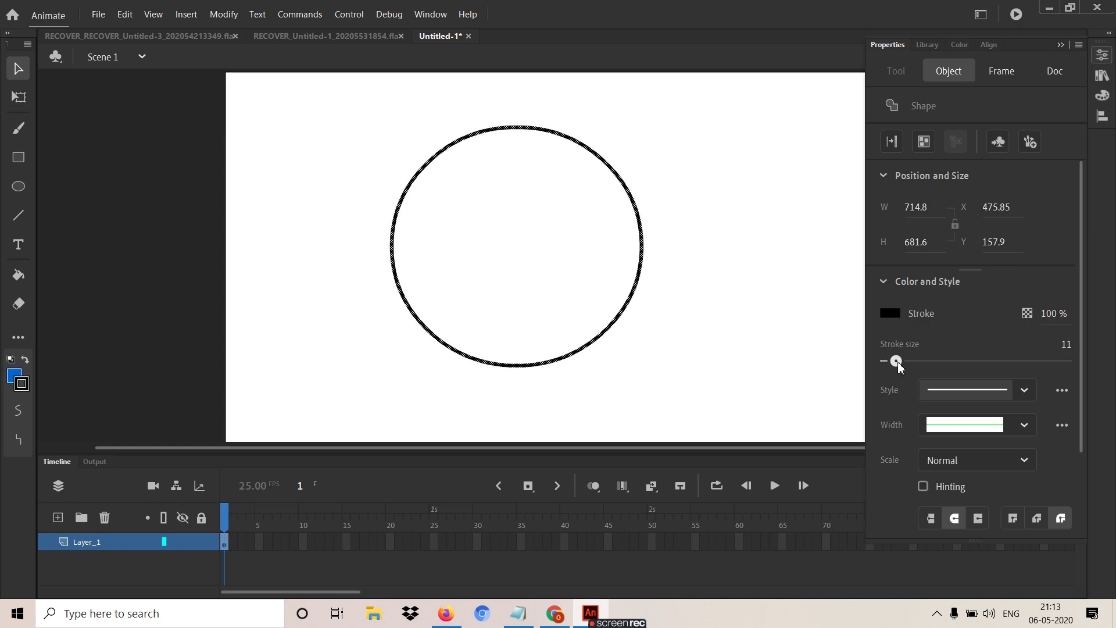
pyautogui.click(758, 344)
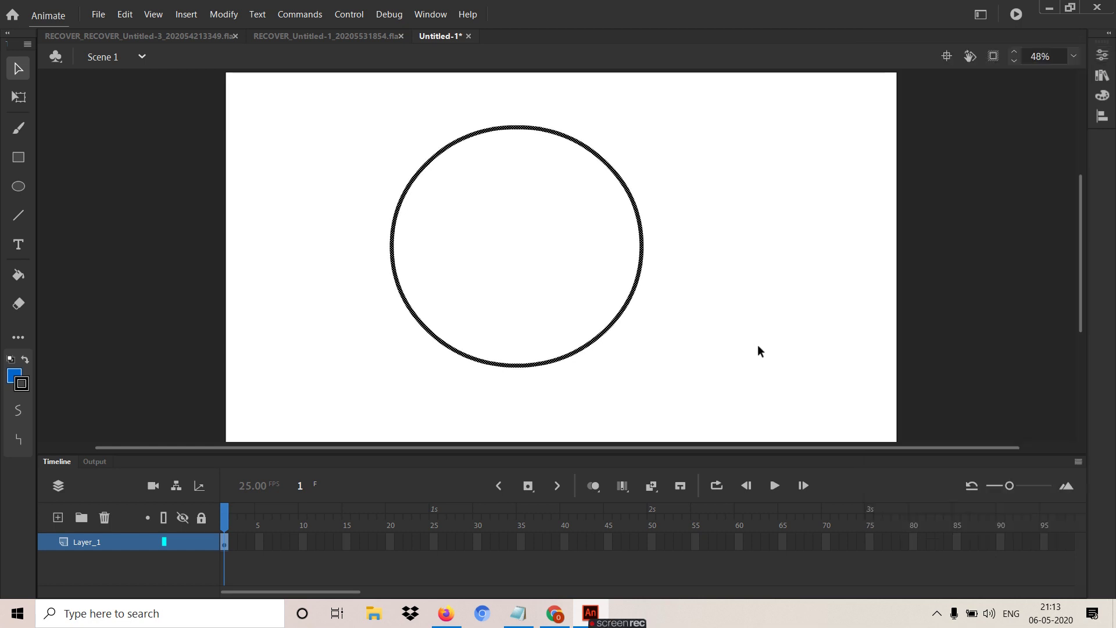
# - Draw a small horizontal rectangle to the right of the large ellipse and delete its blue fill
pyautogui.moveTo(774, 264); pyautogui.dragTo(717, 279)
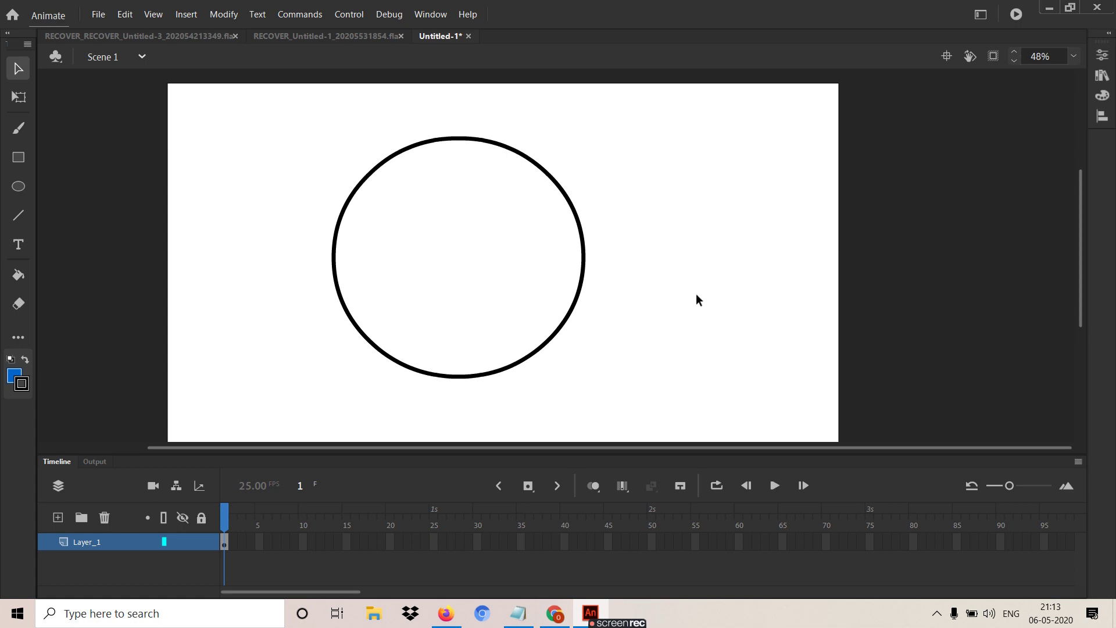
pyautogui.press('r')
pyautogui.moveTo(634, 222); pyautogui.dragTo(765, 279)
pyautogui.click(727, 260)
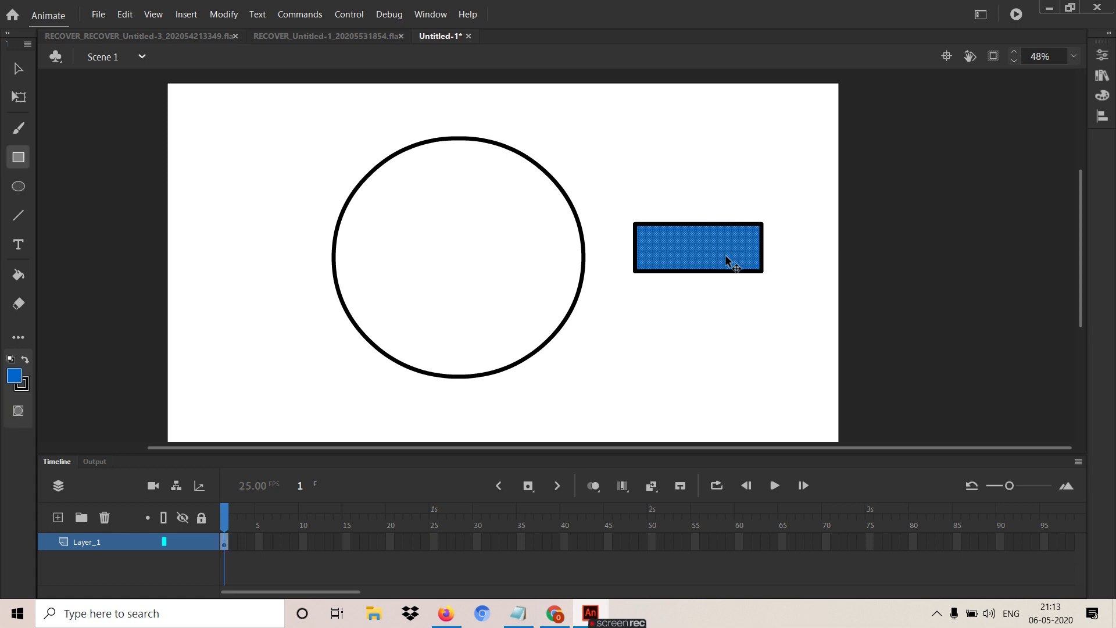
pyautogui.press('Delete')
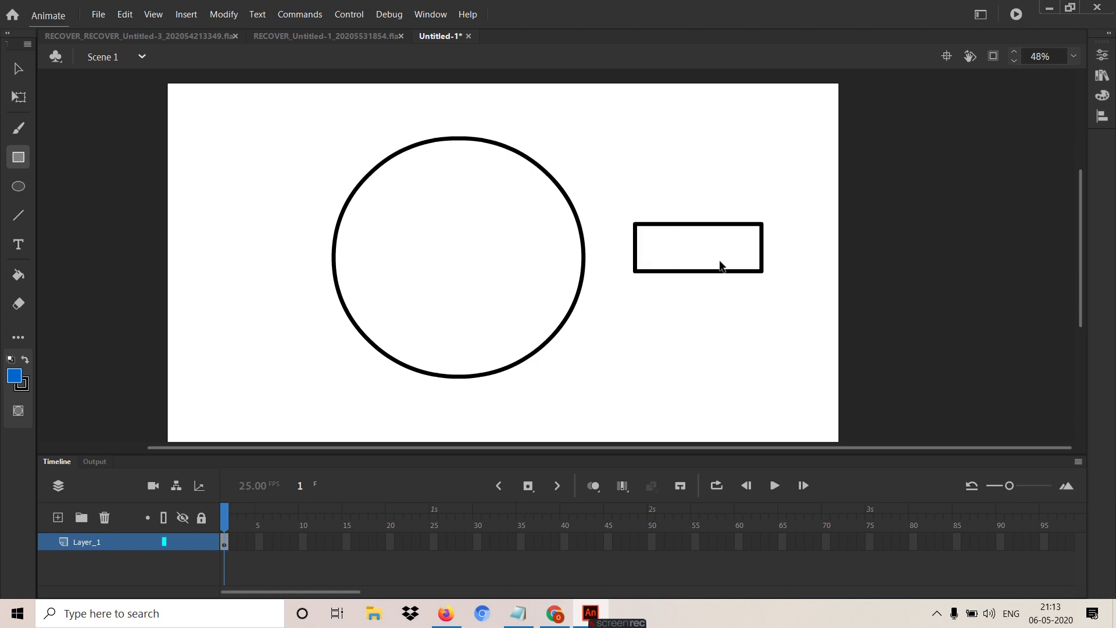
# - Draw a tall, narrow ellipse over the rectangle's right end and delete its blue fill
pyautogui.moveTo(748, 300); pyautogui.dragTo(732, 306)
pyautogui.press('o')
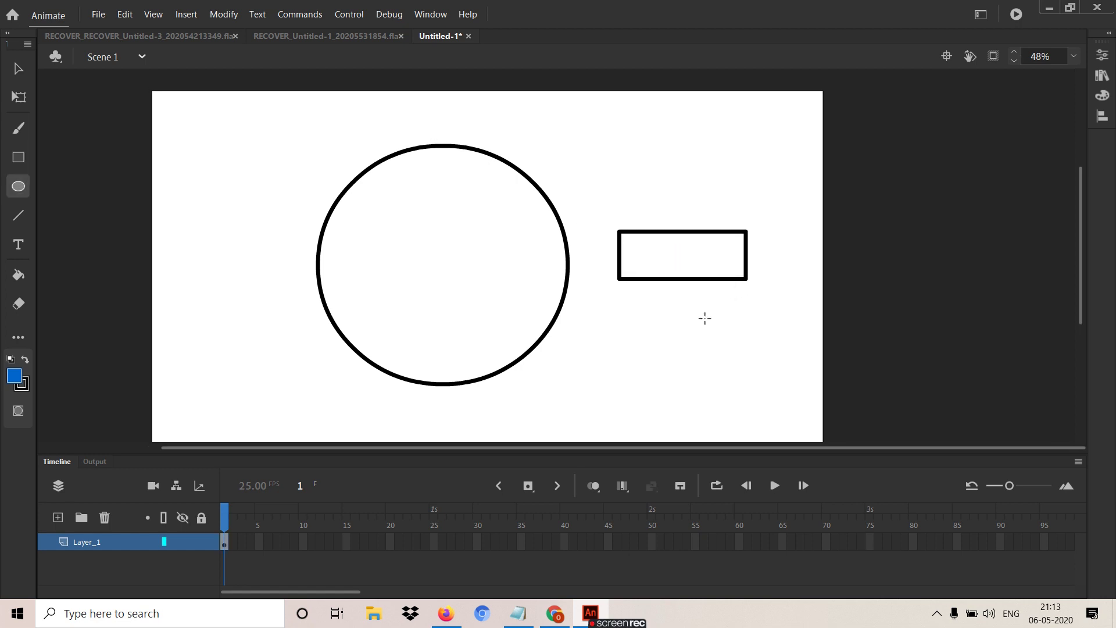
pyautogui.moveTo(741, 212); pyautogui.dragTo(775, 301)
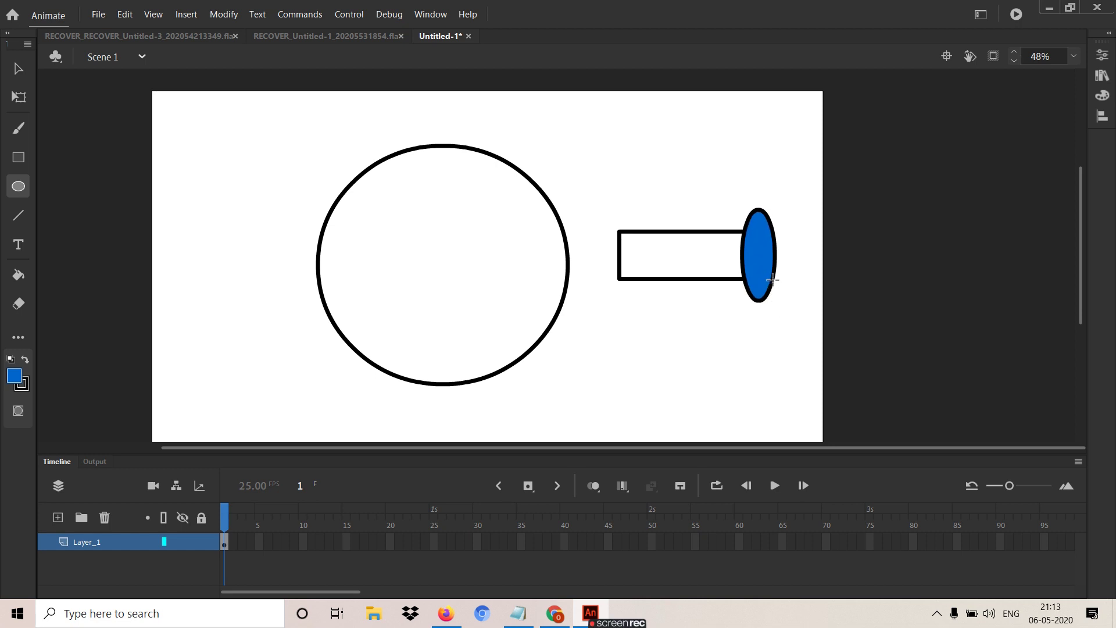
pyautogui.press('v')
pyautogui.click(765, 263)
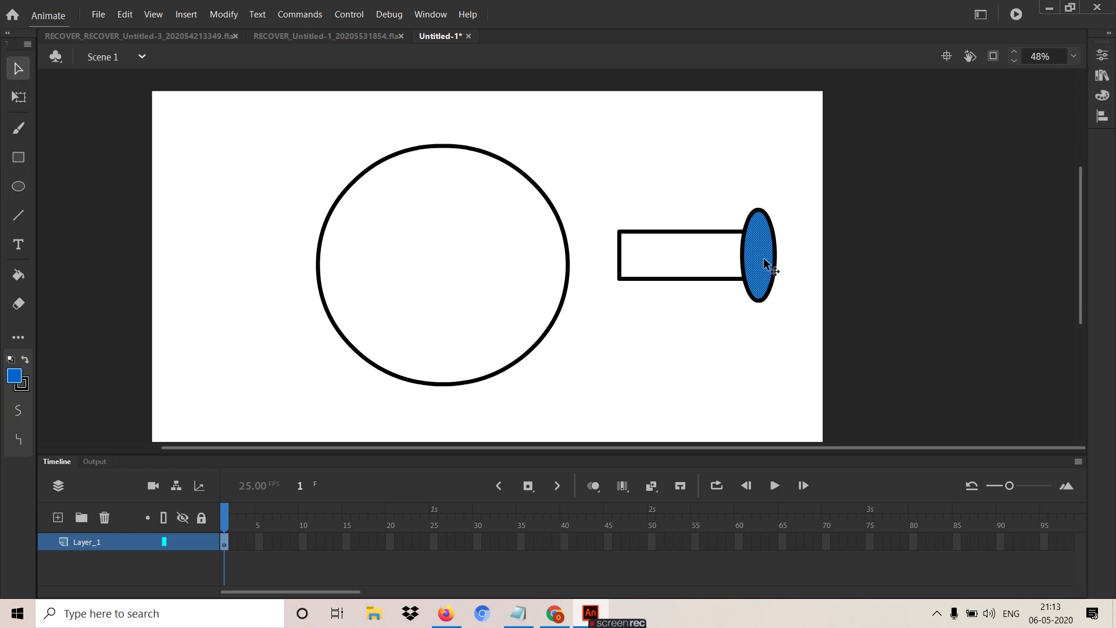
pyautogui.press('Delete')
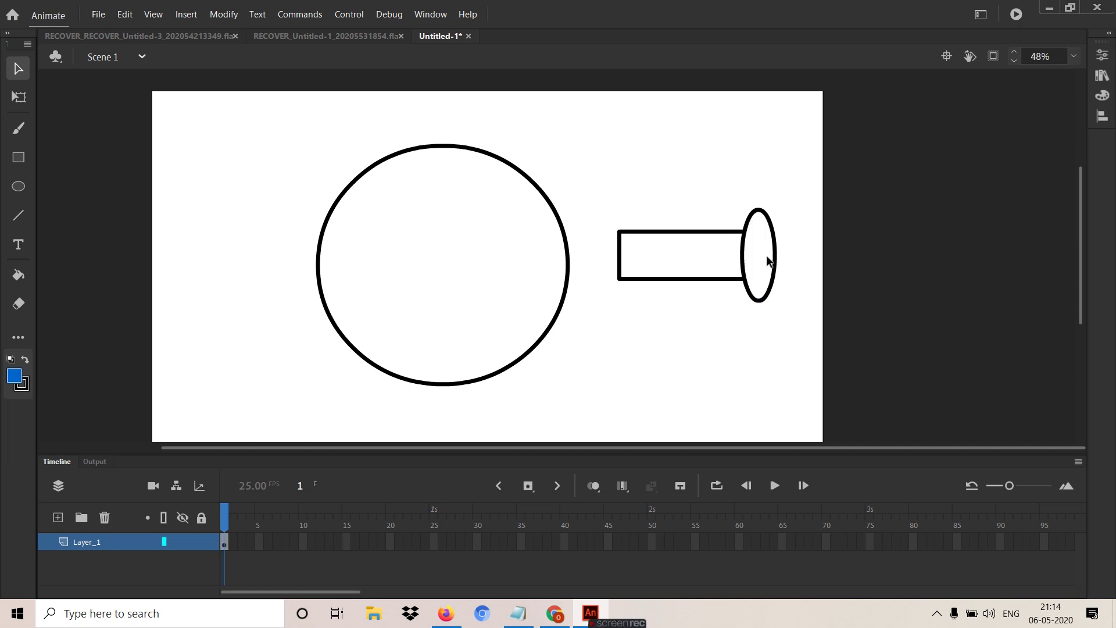
# - Draw a smaller upright ellipse inside the narrow ellipse and delete its blue fill
pyautogui.press('o')
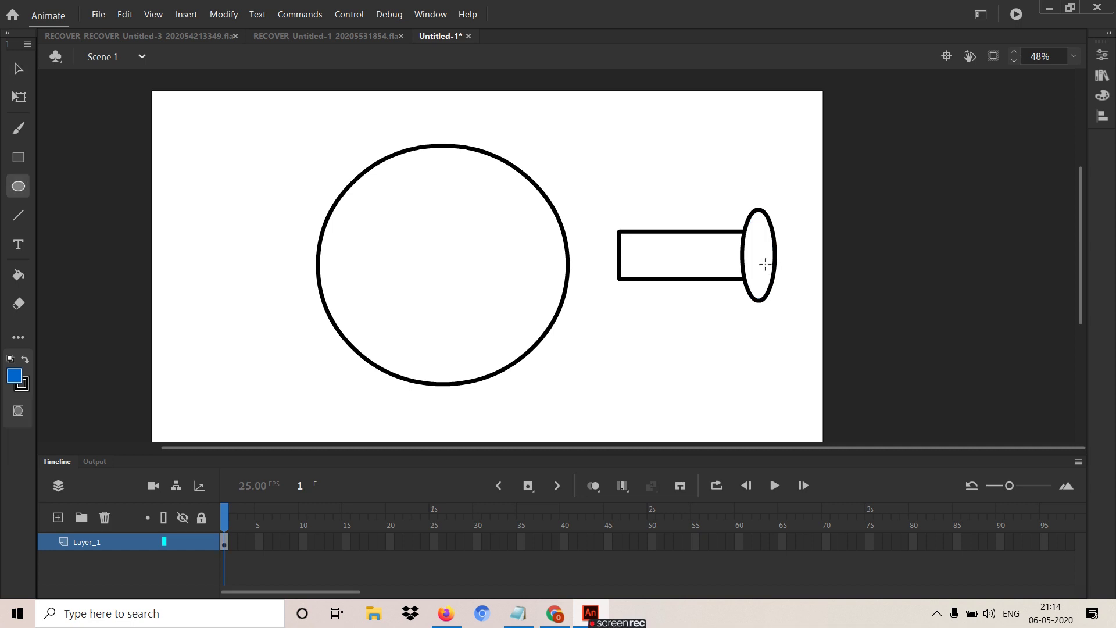
pyautogui.moveTo(758, 235); pyautogui.dragTo(758, 274)
pyautogui.hotkey('ctrl', 'z')
pyautogui.moveTo(754, 231); pyautogui.dragTo(764, 284)
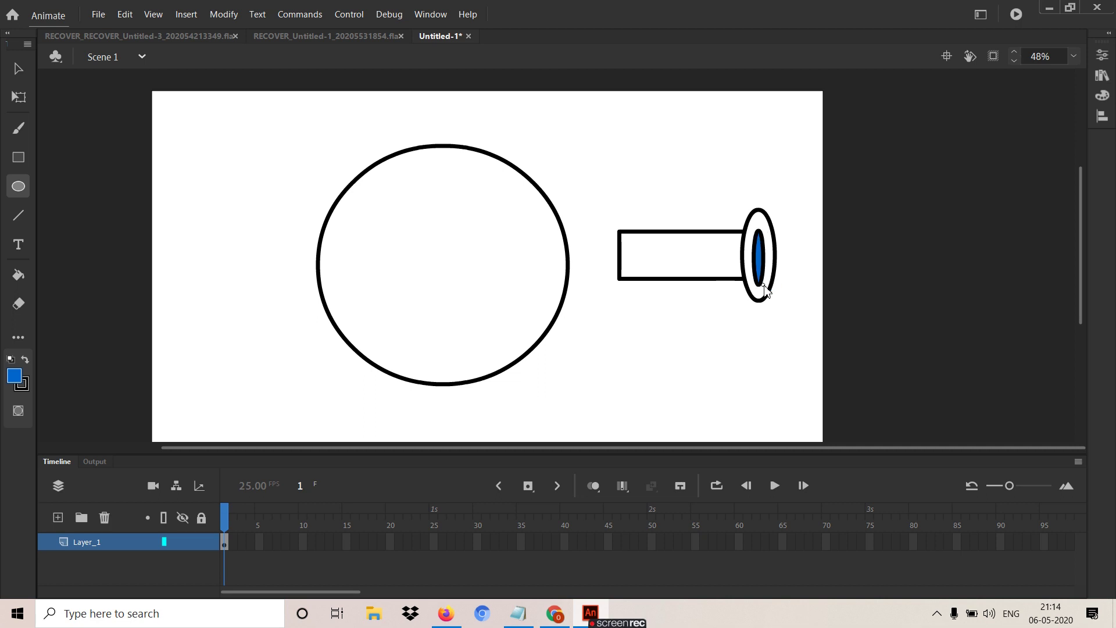
pyautogui.press('v')
pyautogui.click(759, 266)
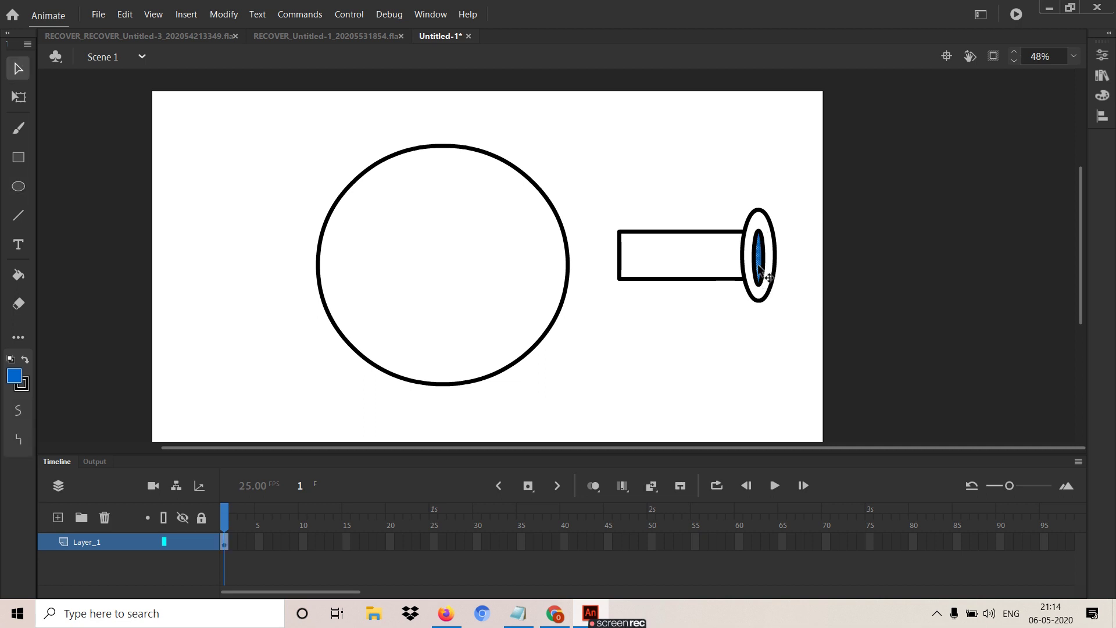
pyautogui.press('Delete')
# - Narrow the inner ellipse's outline symmetrically about its centre with Free Transform, keeping its height
pyautogui.click(763, 269)
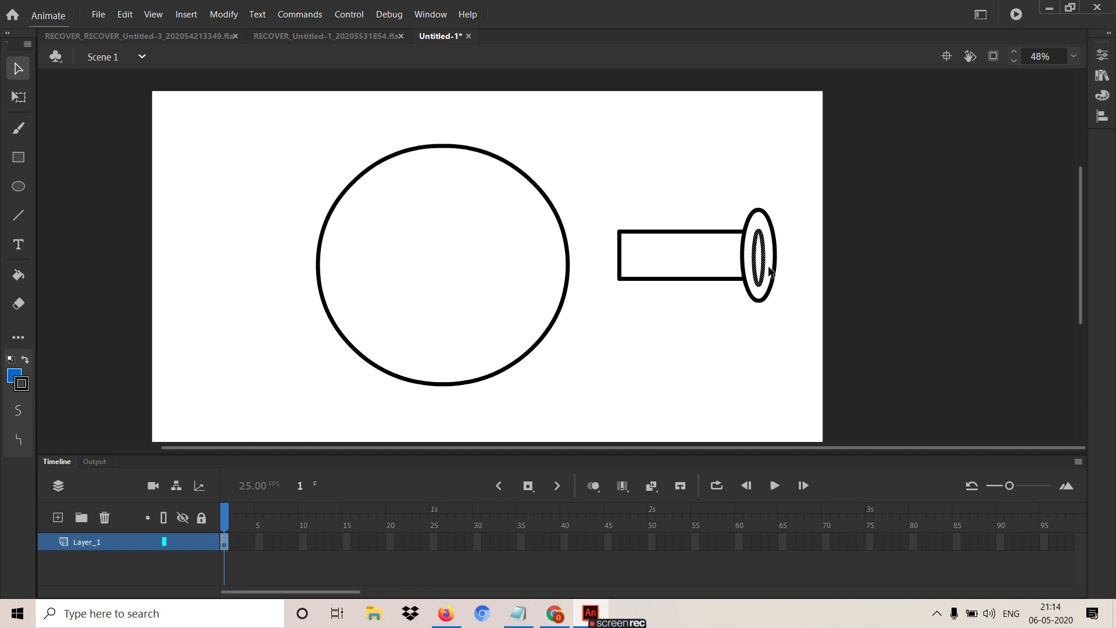
pyautogui.press('q')
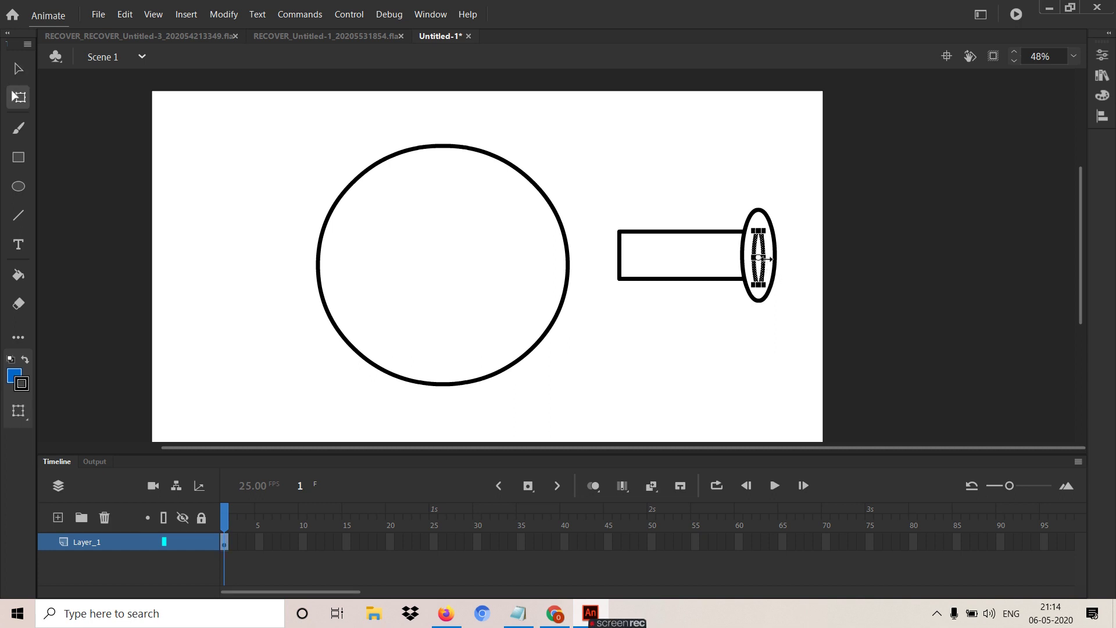
pyautogui.hotkey('ctrl', '=')
pyautogui.hotkey('ctrl', '=')
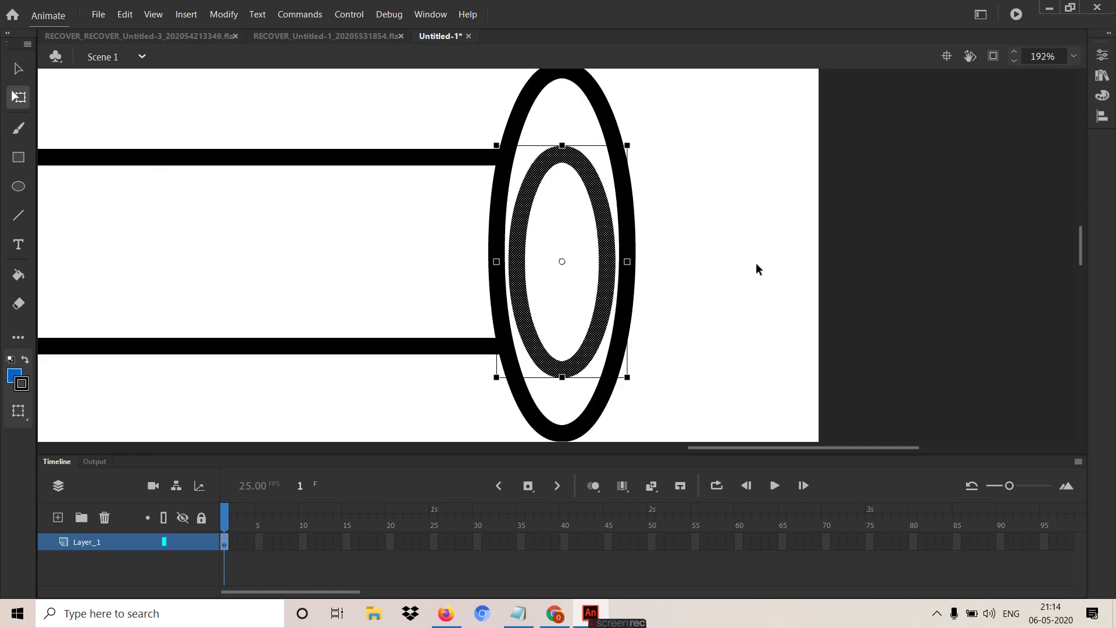
pyautogui.moveTo(627, 262); pyautogui.dragTo(612, 263)
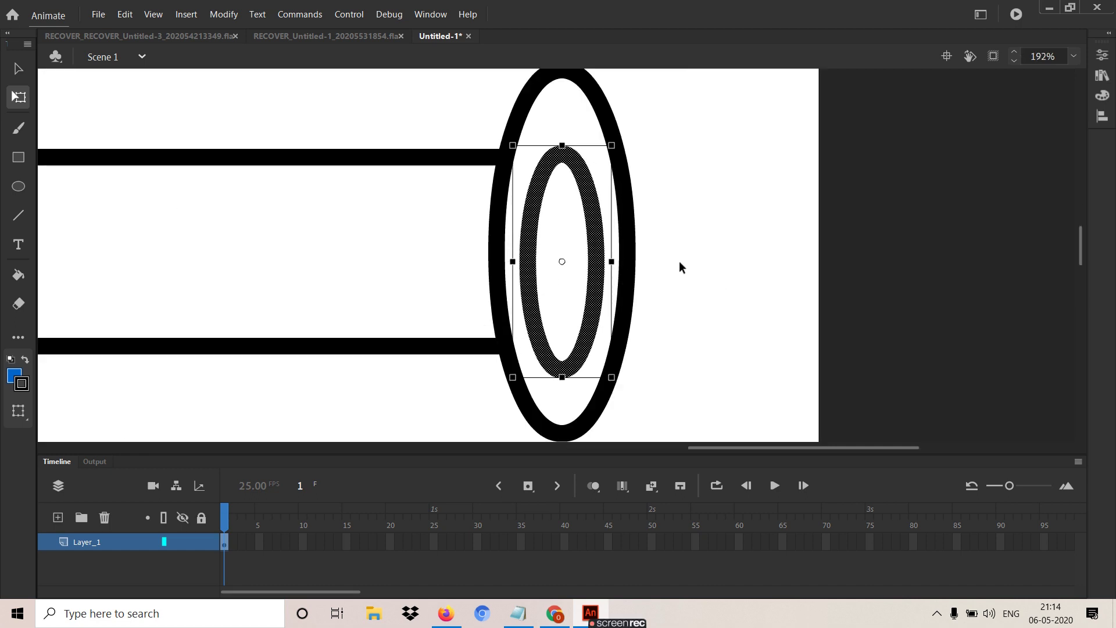
pyautogui.click(696, 297)
pyautogui.moveTo(722, 291); pyautogui.dragTo(752, 286)
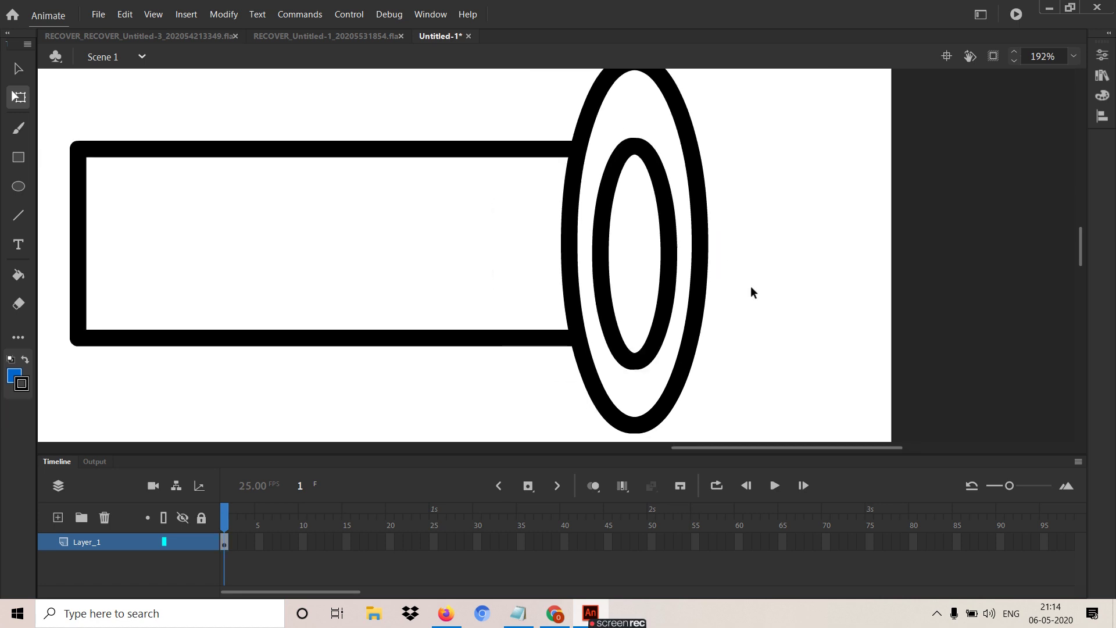
pyautogui.hotkey('ctrl', '-')
pyautogui.hotkey('ctrl', '-')
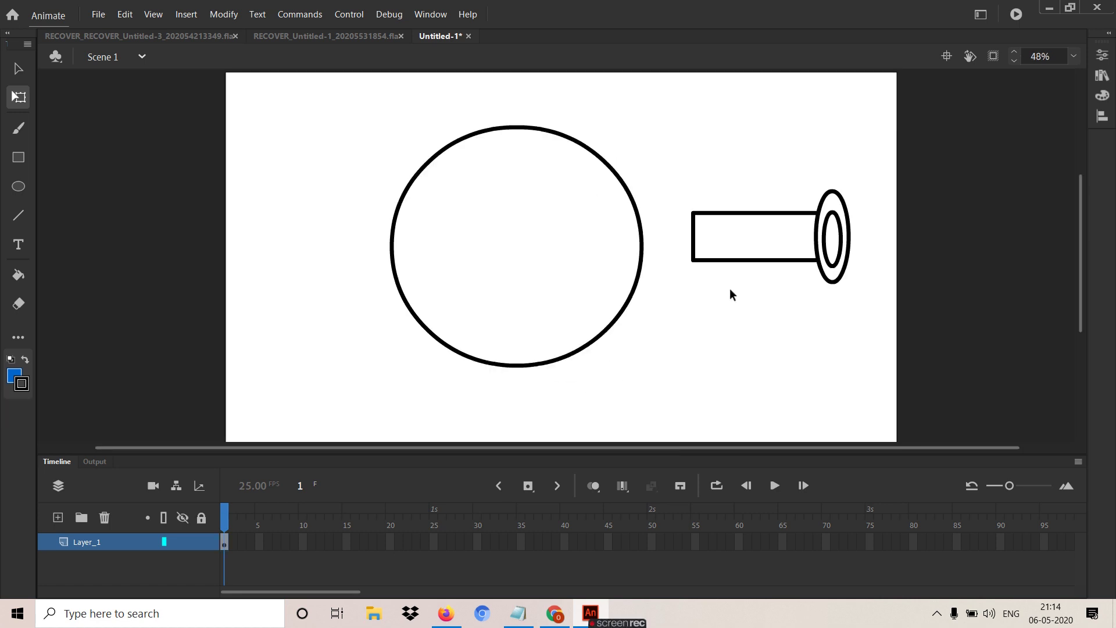
# - Shift the inner ellipse slightly to the right inside the outer ellipse
pyautogui.click(836, 217)
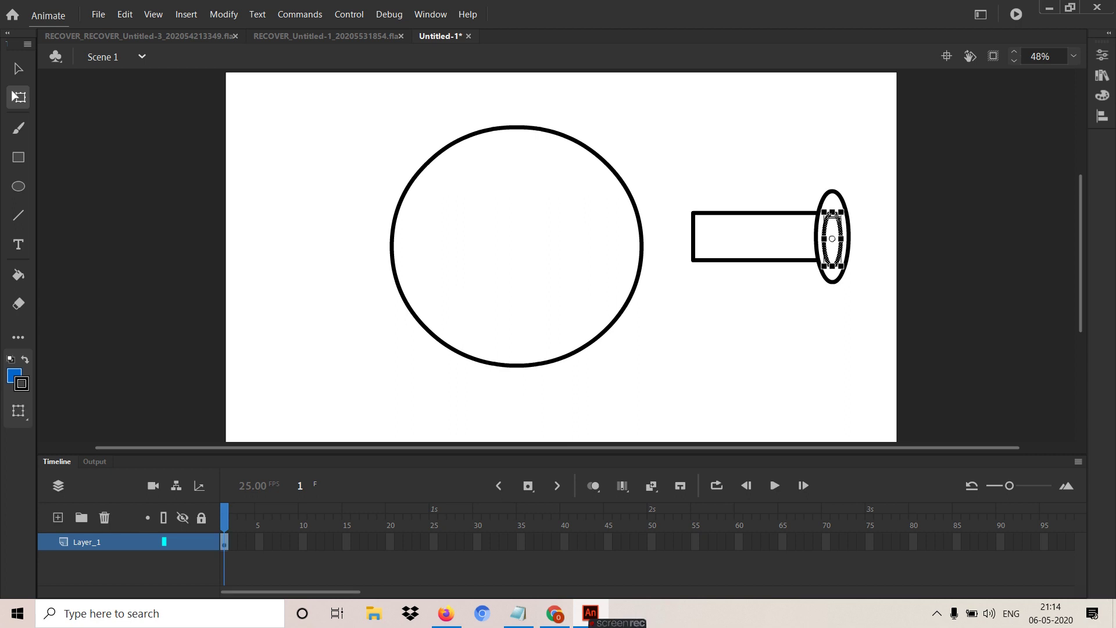
pyautogui.moveTo(832, 220); pyautogui.dragTo(833, 218)
pyautogui.click(826, 326)
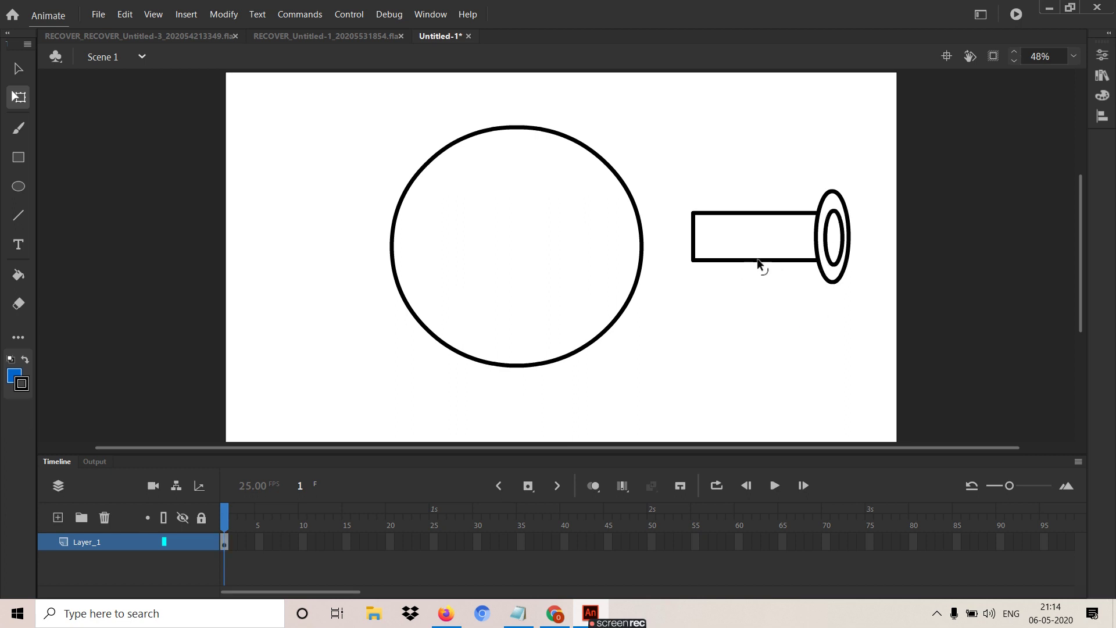
# - Bend the rectangle's upper and lower edges inward into shallow curves, and scale the resulting tube taller about its centre
pyautogui.moveTo(759, 260); pyautogui.dragTo(767, 224)
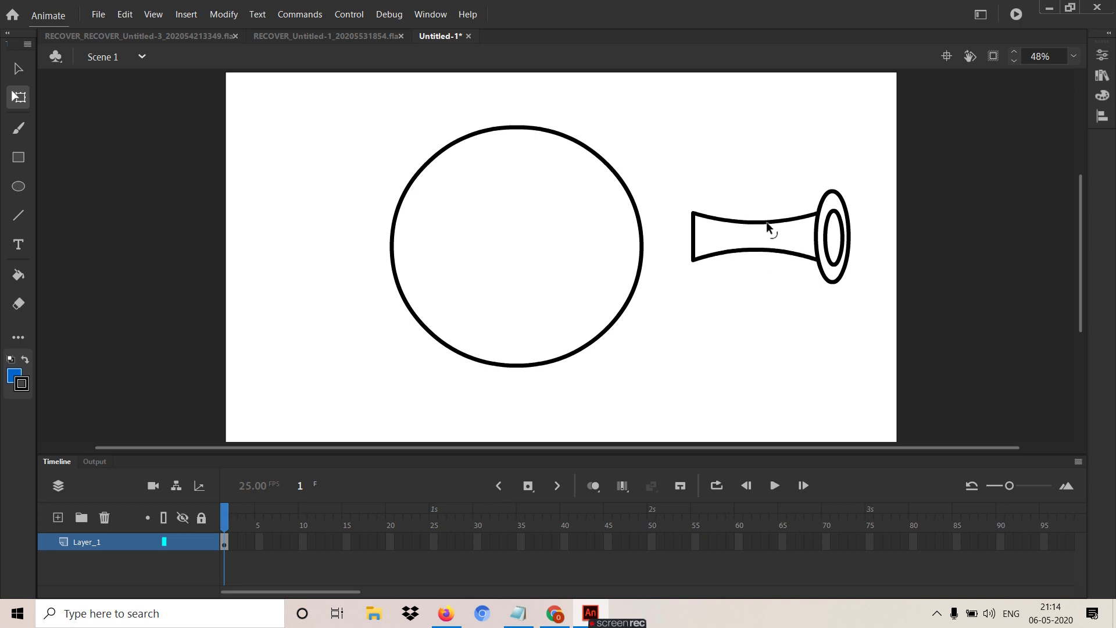
pyautogui.click(792, 255)
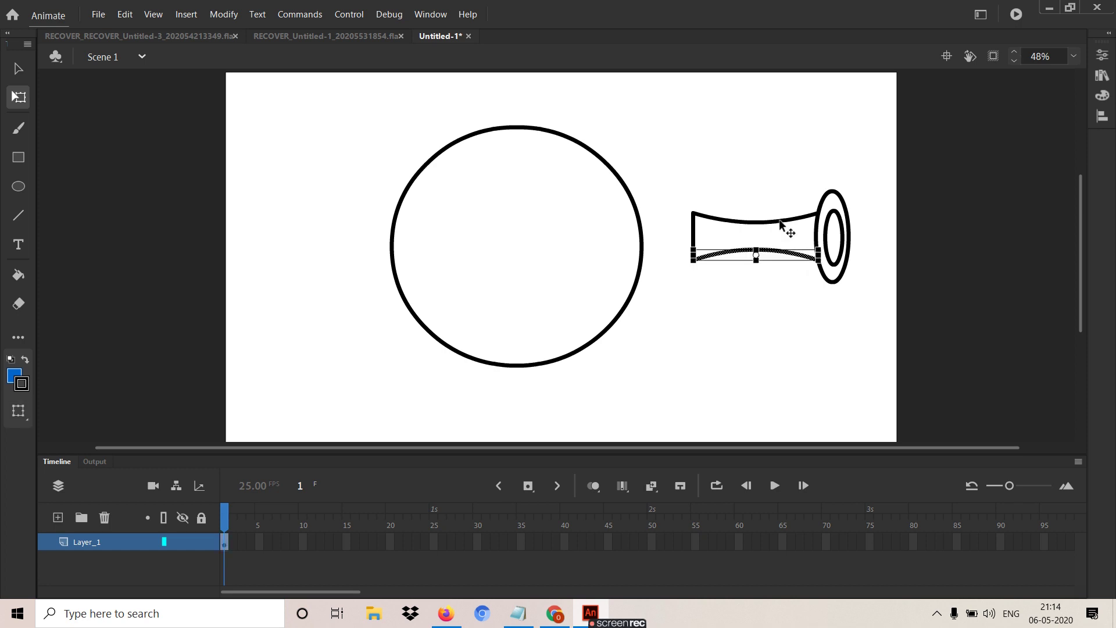
pyautogui.keyDown('shift'); pyautogui.click(781, 222); pyautogui.keyUp('shift')
pyautogui.moveTo(678, 180); pyautogui.dragTo(722, 322)
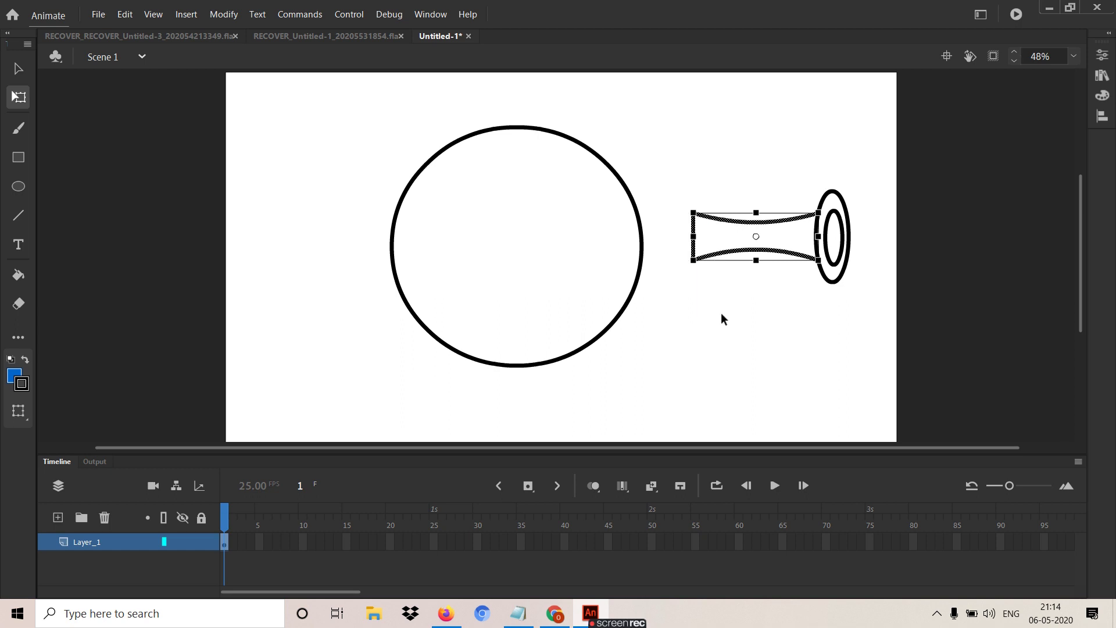
pyautogui.moveTo(756, 263); pyautogui.dragTo(758, 273)
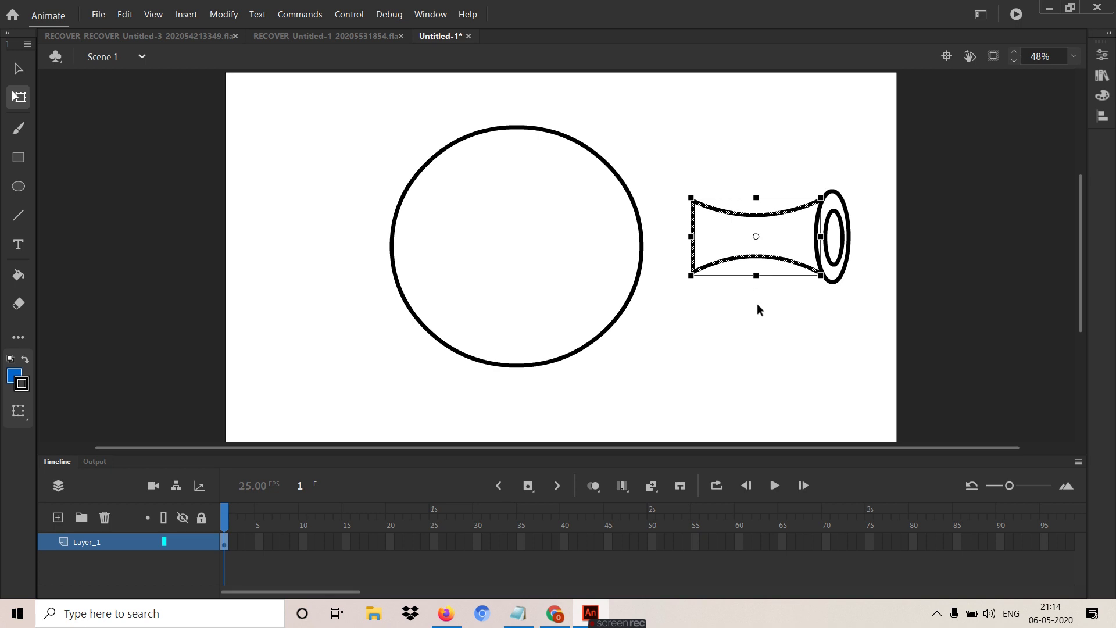
pyautogui.moveTo(793, 318); pyautogui.dragTo(807, 319)
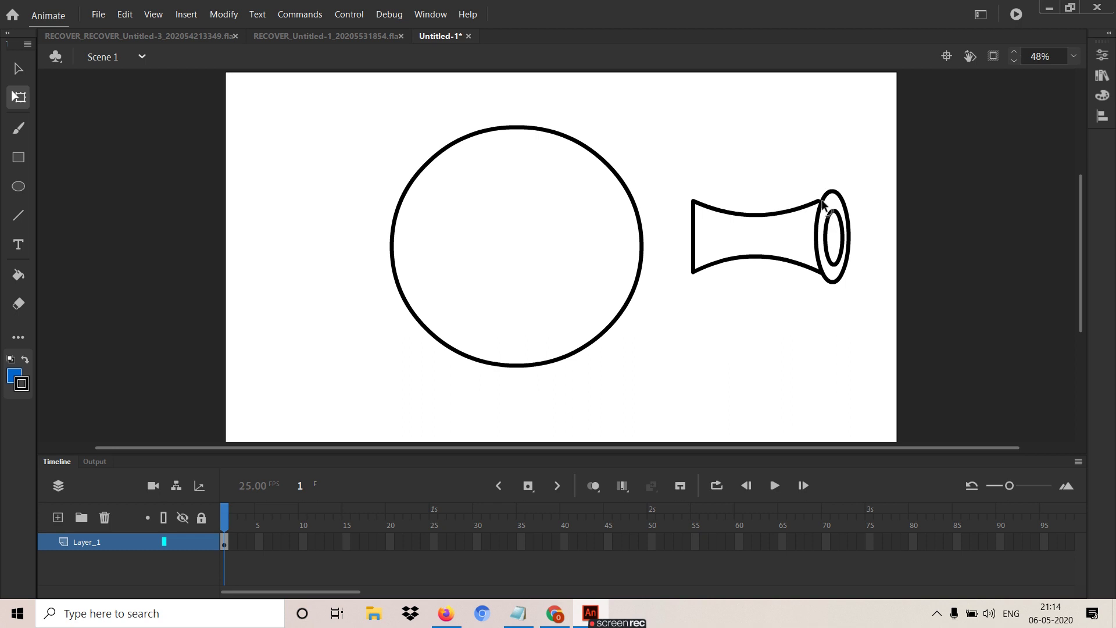
# - Convert the whole ringed tube into a graphic symbol named Symbol 1
pyautogui.moveTo(864, 169)
pyautogui.mouseDown()
pyautogui.moveTo(807, 271)
pyautogui.moveTo(681, 337)
pyautogui.mouseUp()
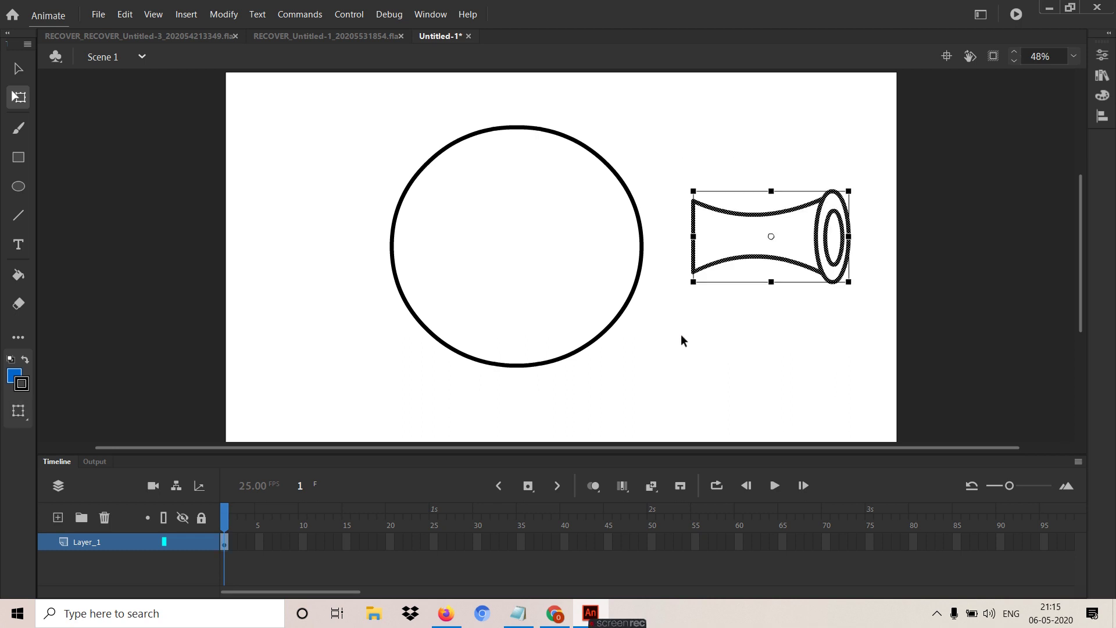
pyautogui.press('F8')
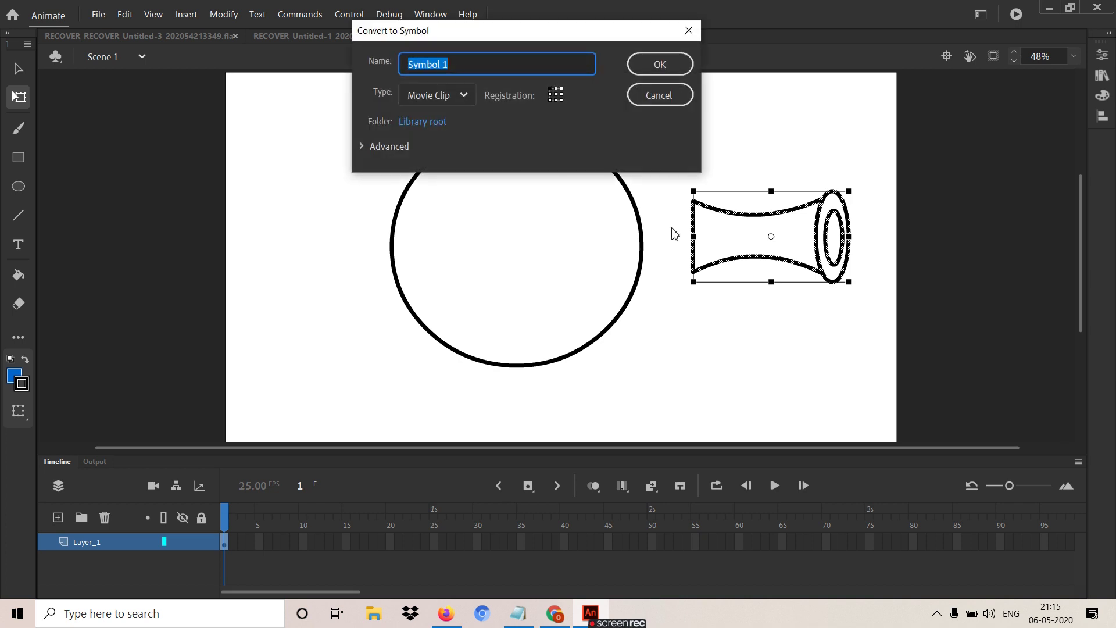
pyautogui.click(439, 95)
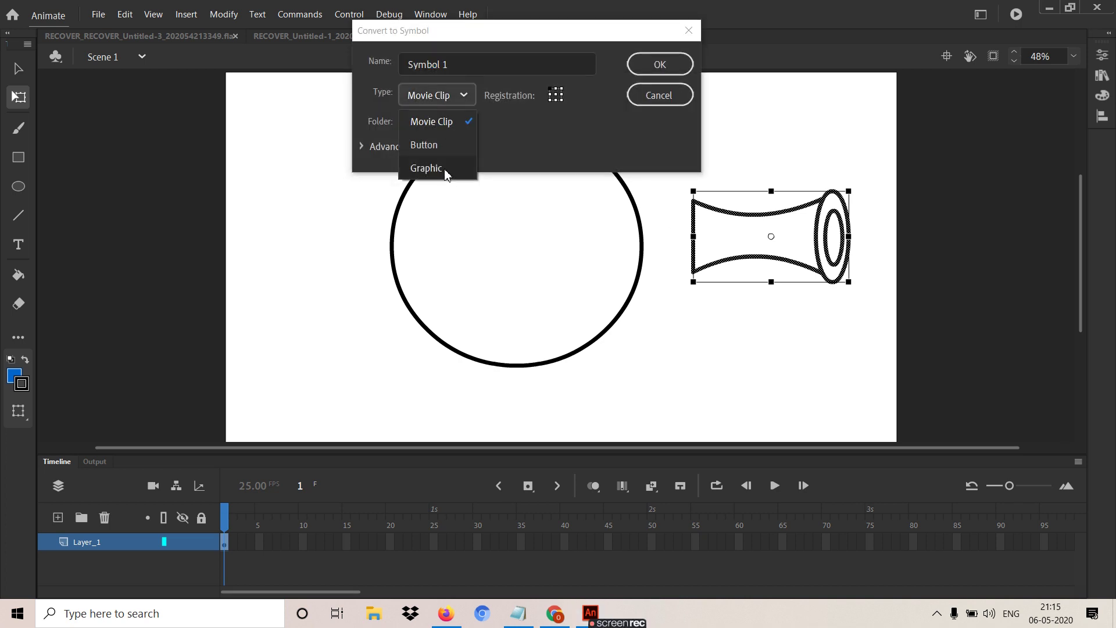
pyautogui.click(446, 170)
pyautogui.click(660, 64)
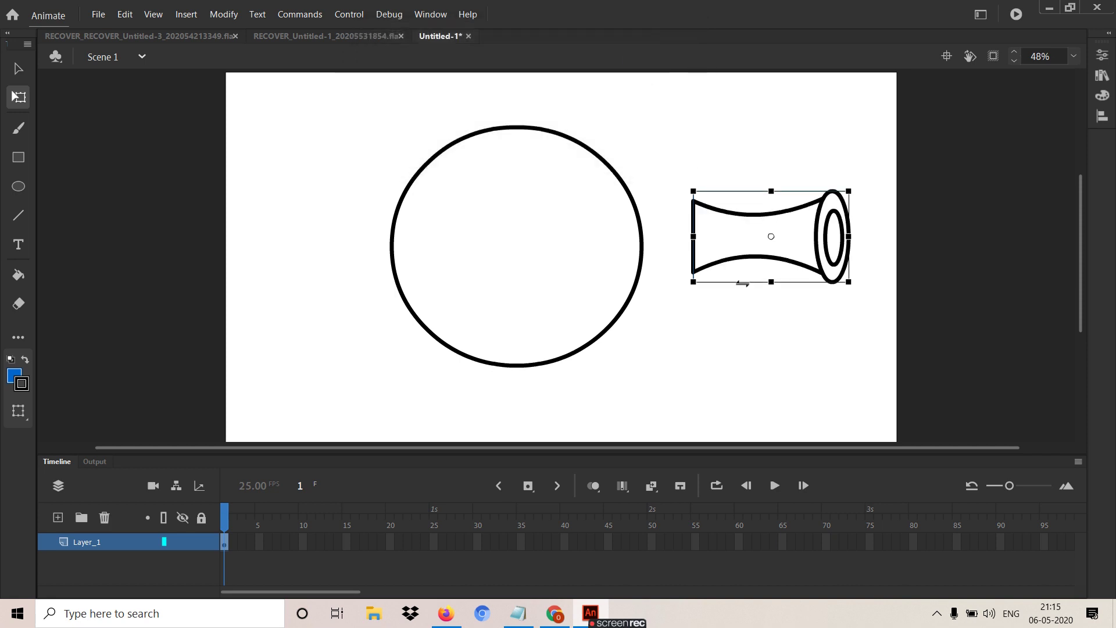
# - Move the tube onto the circle's right edge and make a horizontally flipped copy of it inside the circle
pyautogui.moveTo(828, 256); pyautogui.dragTo(748, 247)
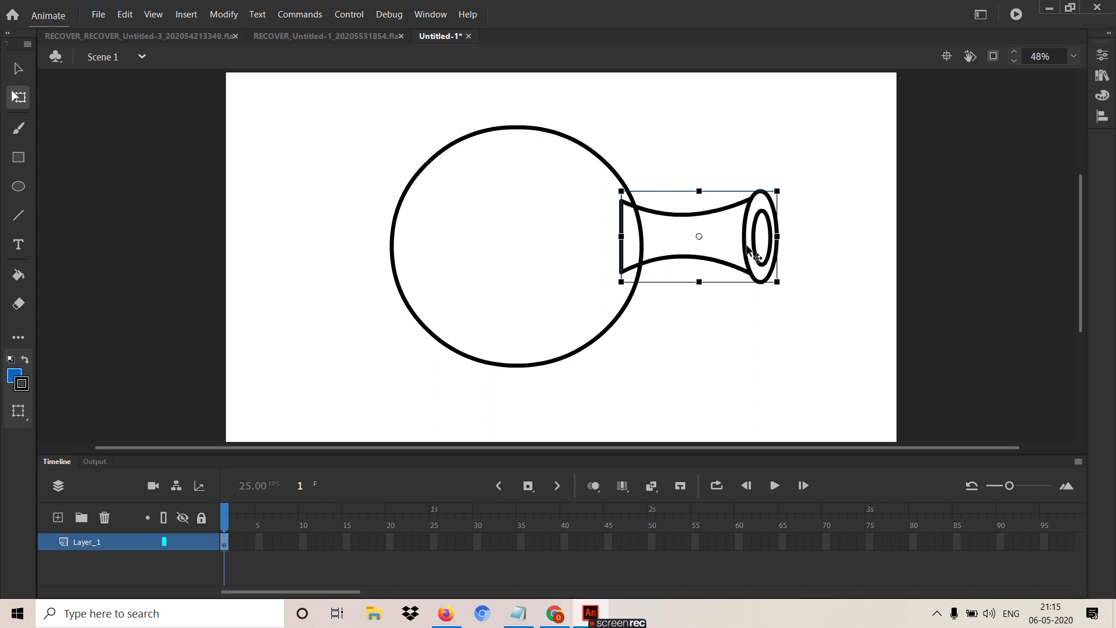
pyautogui.moveTo(746, 249); pyautogui.dragTo(505, 263)
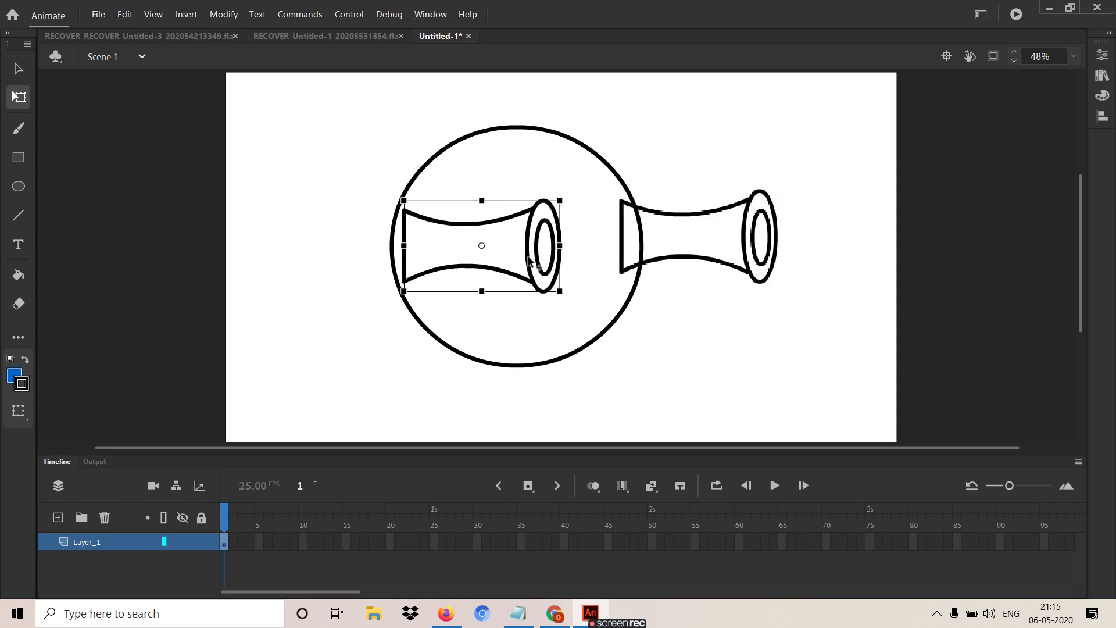
pyautogui.click(224, 14)
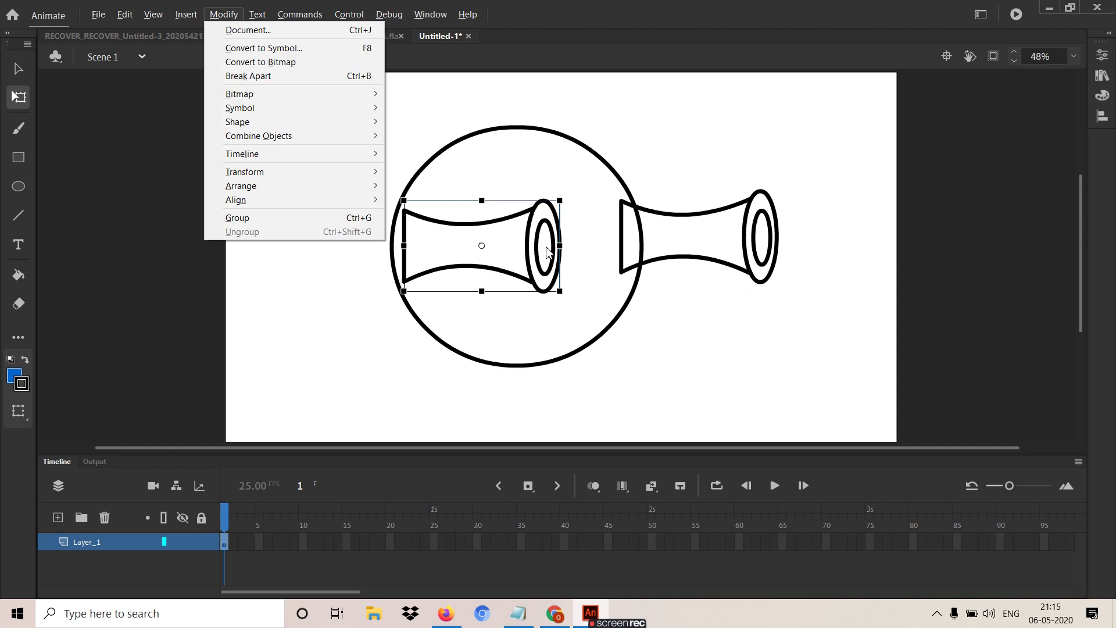
pyautogui.moveTo(349, 169)
pyautogui.click(491, 305)
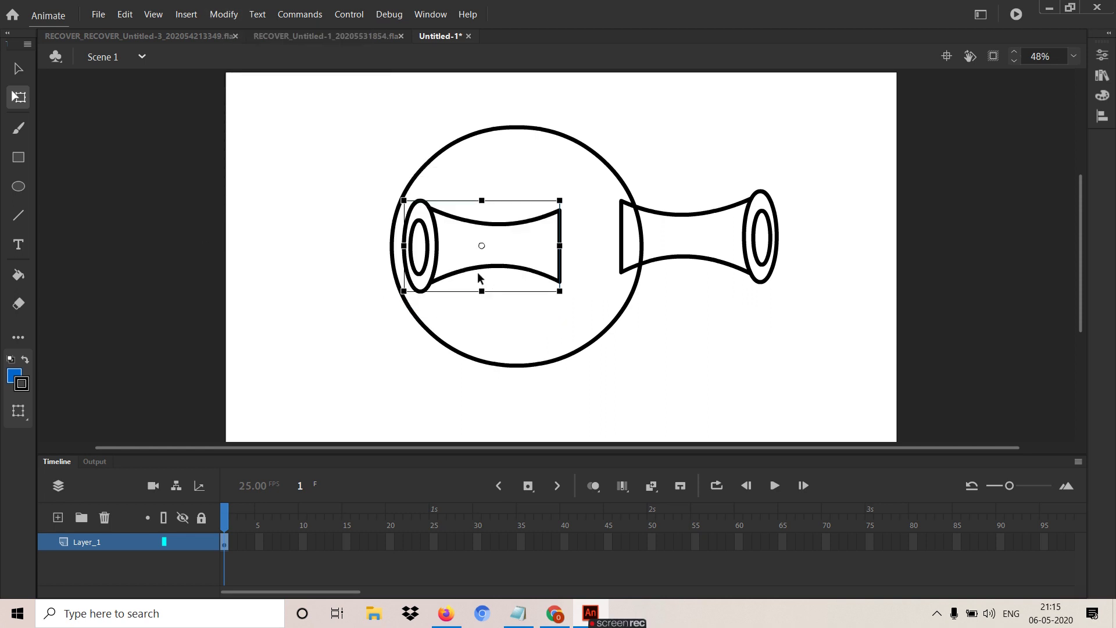
# - Move the flipped tube copy outward and slightly down so its open end overlaps the circle's left edge
pyautogui.moveTo(431, 256); pyautogui.dragTo(386, 243)
pyautogui.hotkey('shift', 'Left')
pyautogui.hotkey('shift', 'Left')
pyautogui.hotkey('shift', 'Left')
pyautogui.hotkey('shift', 'Left')
pyautogui.hotkey('shift', 'Left')
pyautogui.hotkey('shift', 'Left')
pyautogui.hotkey('shift', 'Left')
pyautogui.hotkey('shift', 'Left')
pyautogui.hotkey('shift', 'Left')
pyautogui.hotkey('shift', 'Left')
pyautogui.hotkey('shift', 'Left')
pyautogui.hotkey('shift', 'Left')
pyautogui.hotkey('shift', 'Left')
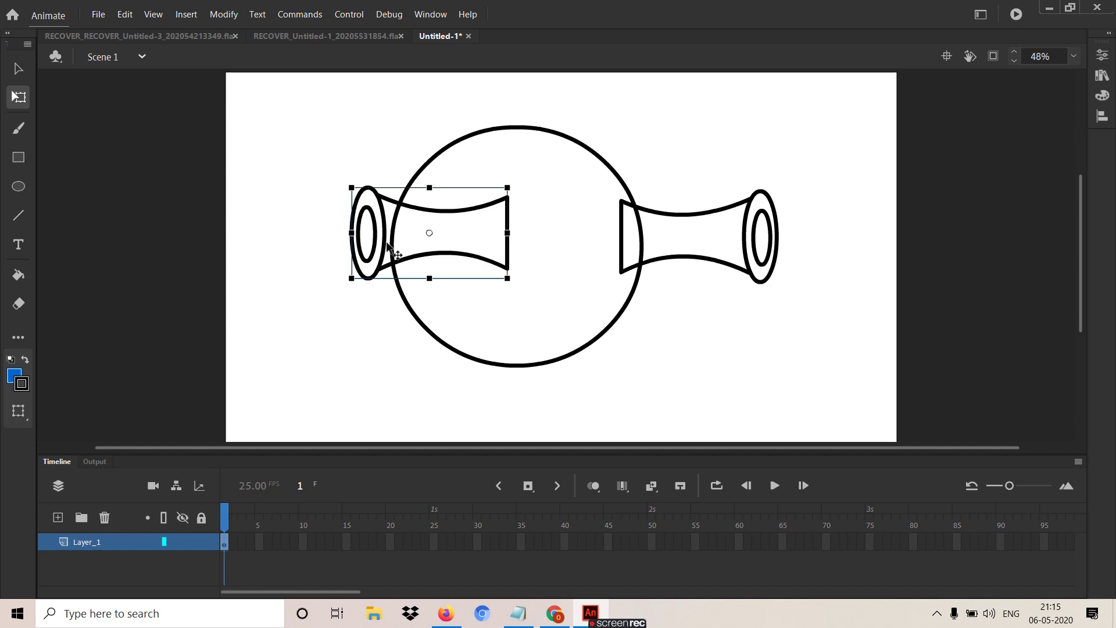
pyautogui.hotkey('shift', 'Down')
pyautogui.hotkey('shift', 'Down')
pyautogui.hotkey('shift', 'Down')
pyautogui.hotkey('shift', 'Left')
pyautogui.hotkey('shift', 'Left')
pyautogui.hotkey('shift', 'Left')
pyautogui.hotkey('shift', 'Left')
pyautogui.hotkey('shift', 'Left')
pyautogui.hotkey('shift', 'Left')
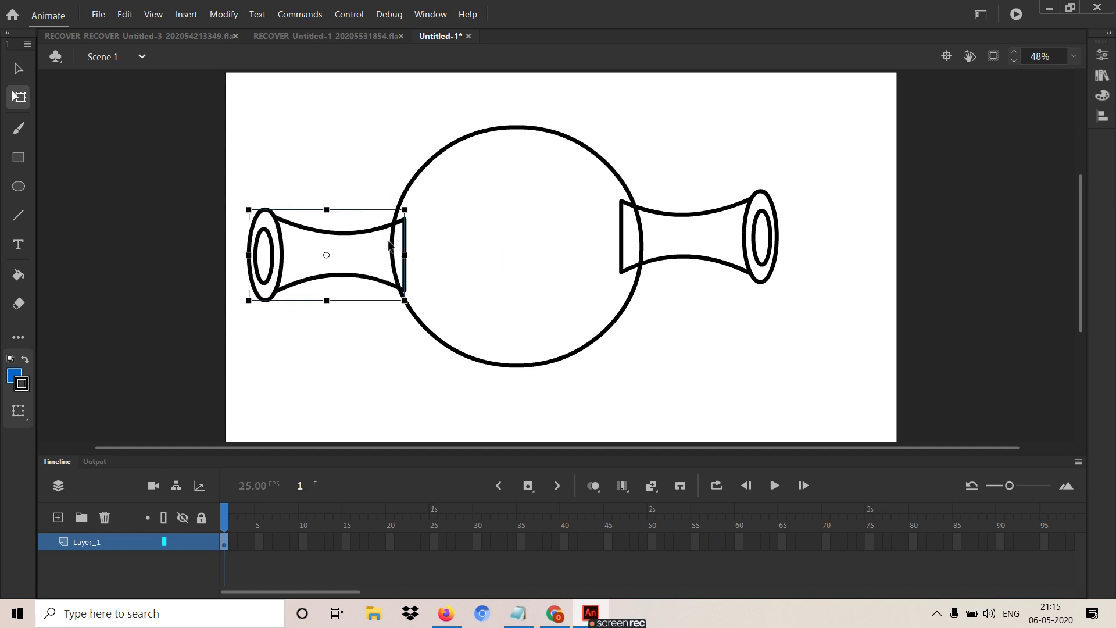
pyautogui.click(571, 256)
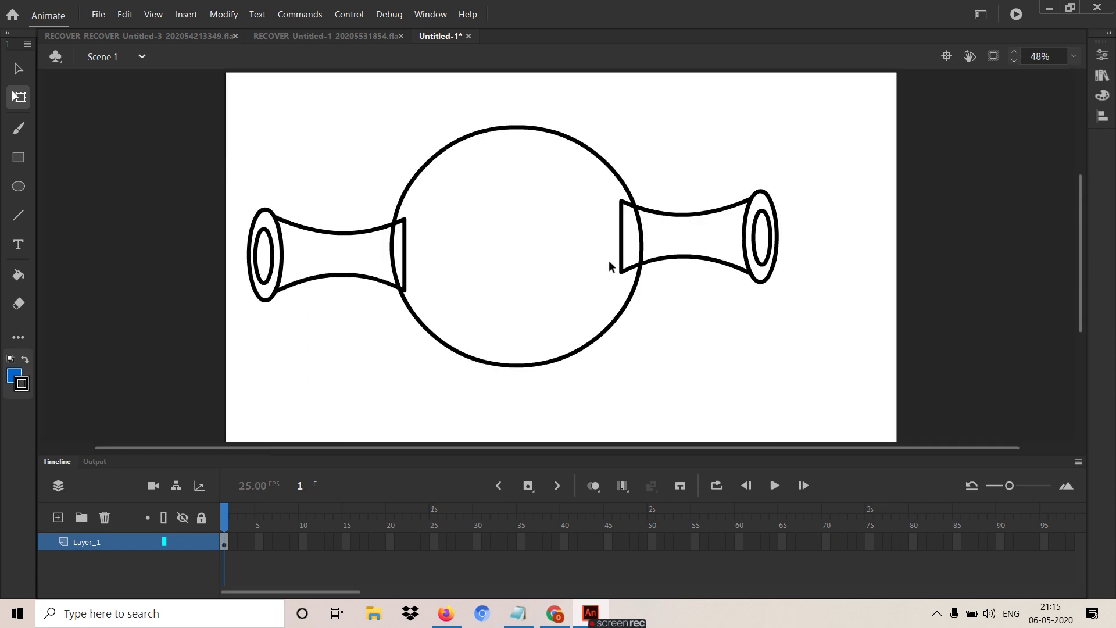
# - Scale the circle and both tubes down together proportionally and reposition them near the centre of the stage
pyautogui.hotkey('ctrl', '-')
pyautogui.moveTo(710, 133); pyautogui.dragTo(314, 389)
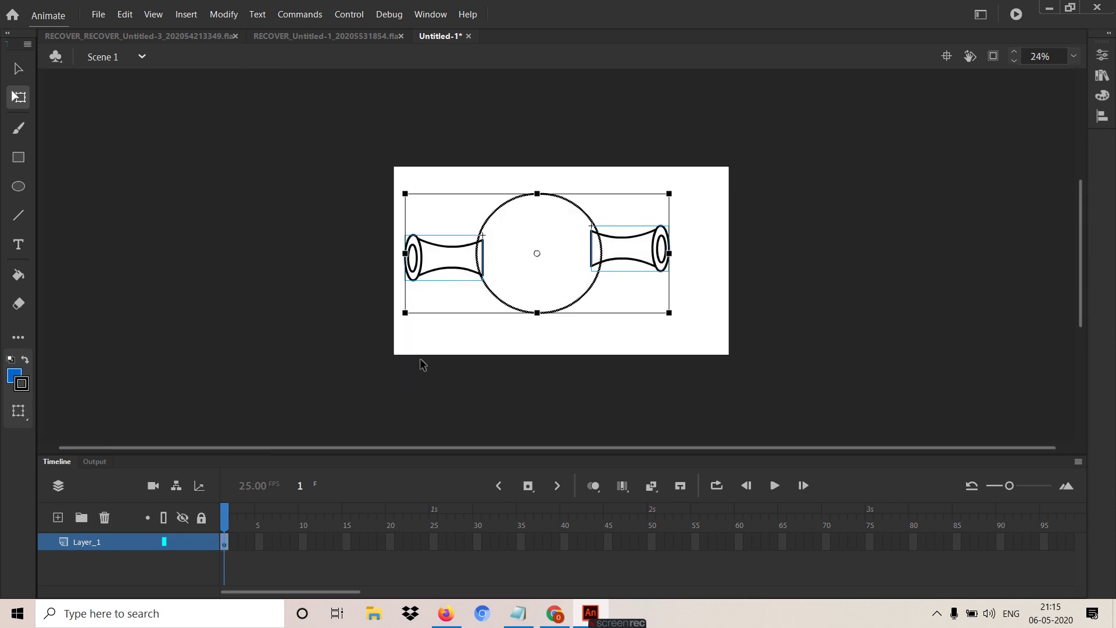
pyautogui.moveTo(669, 312); pyautogui.dragTo(612, 285)
pyautogui.moveTo(593, 246); pyautogui.dragTo(631, 276)
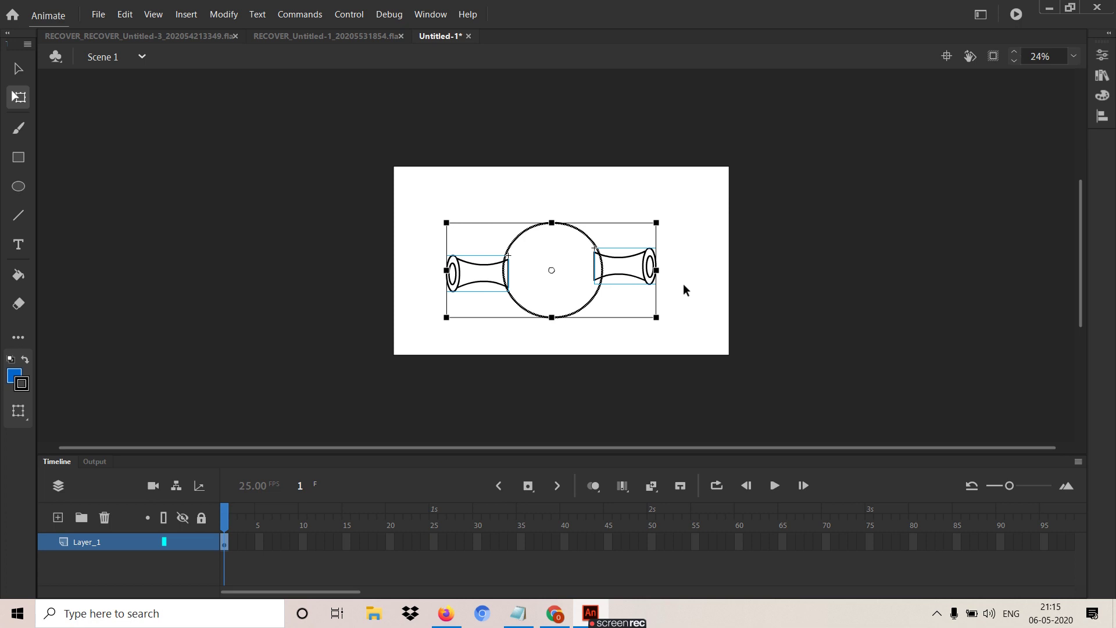
pyautogui.hotkey('ctrl', '=')
pyautogui.click(716, 321)
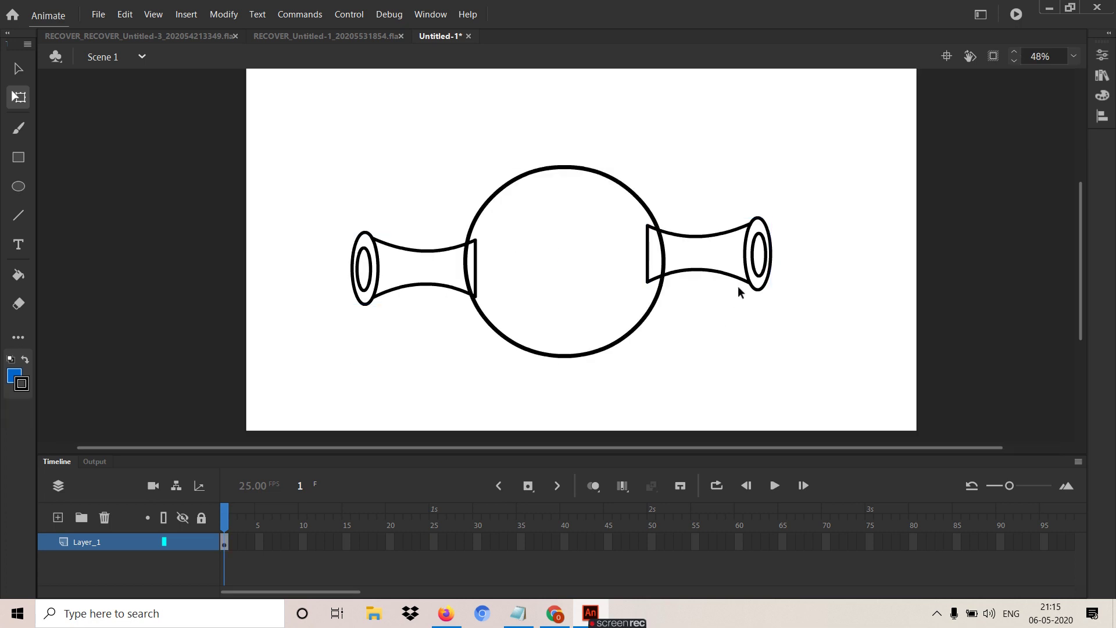
# - Copy the right tube to the circle's bottom edge and rotate it so its ringed end points straight down
pyautogui.moveTo(734, 278); pyautogui.dragTo(642, 355)
pyautogui.moveTo(703, 373); pyautogui.dragTo(612, 415)
pyautogui.moveTo(642, 364); pyautogui.dragTo(587, 405)
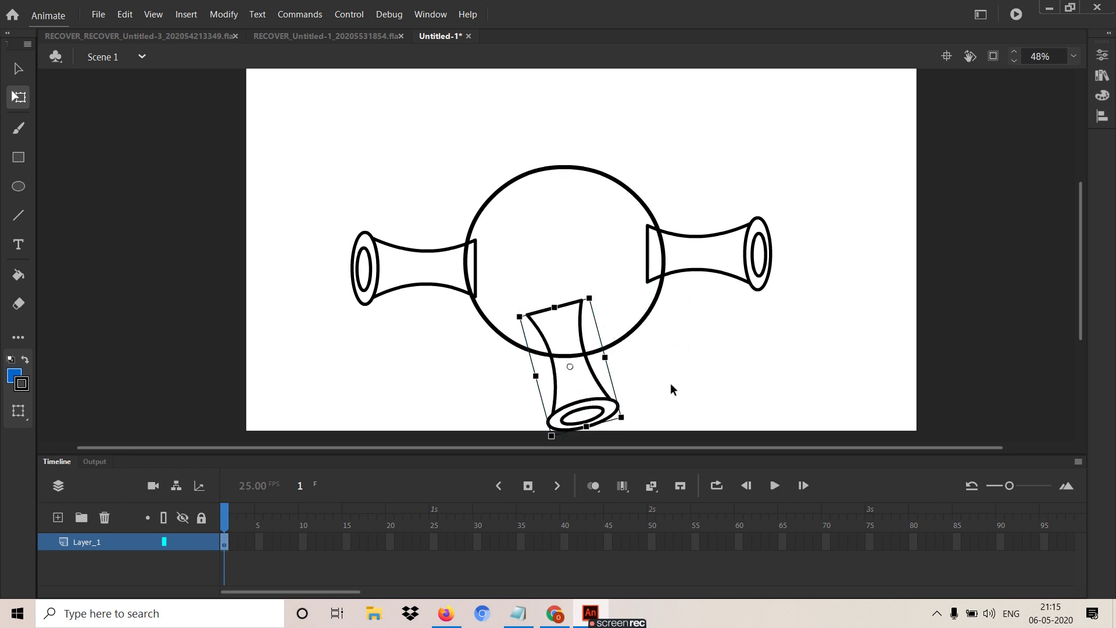
pyautogui.scroll(-2, 663, 361)
pyautogui.moveTo(631, 375)
pyautogui.mouseDown()
pyautogui.moveTo(606, 416)
pyautogui.moveTo(624, 411)
pyautogui.moveTo(620, 394)
pyautogui.mouseUp()
pyautogui.moveTo(576, 357); pyautogui.dragTo(572, 400)
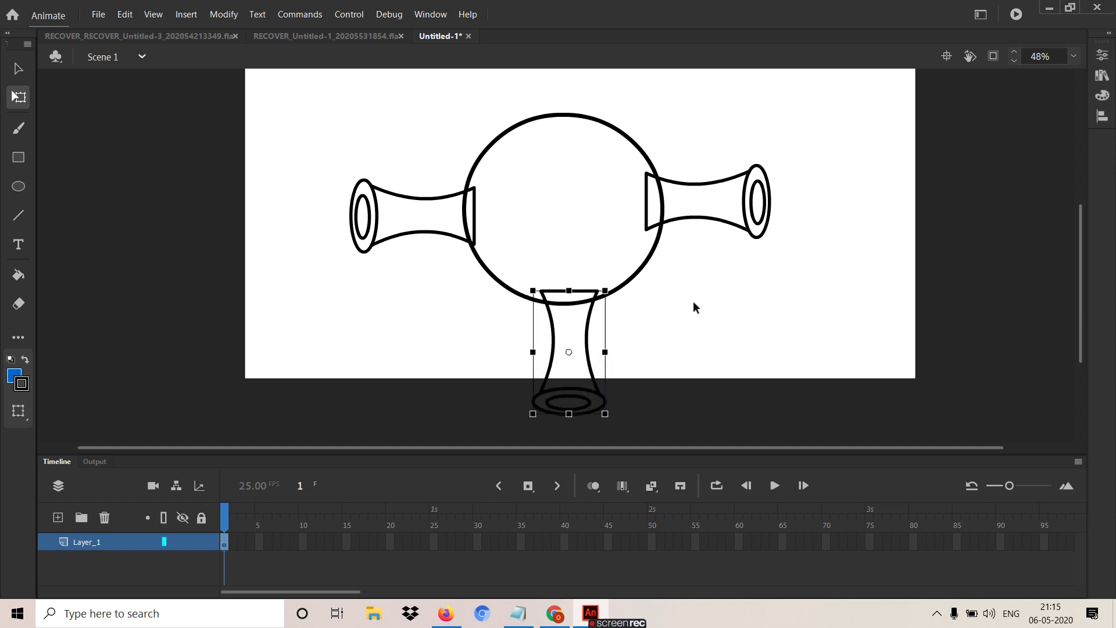
# - Inside the tube symbol, scale the artwork down twice, the second time to 80%, and shift it left so all tubes overlap the circle
pyautogui.doubleClick(715, 221)
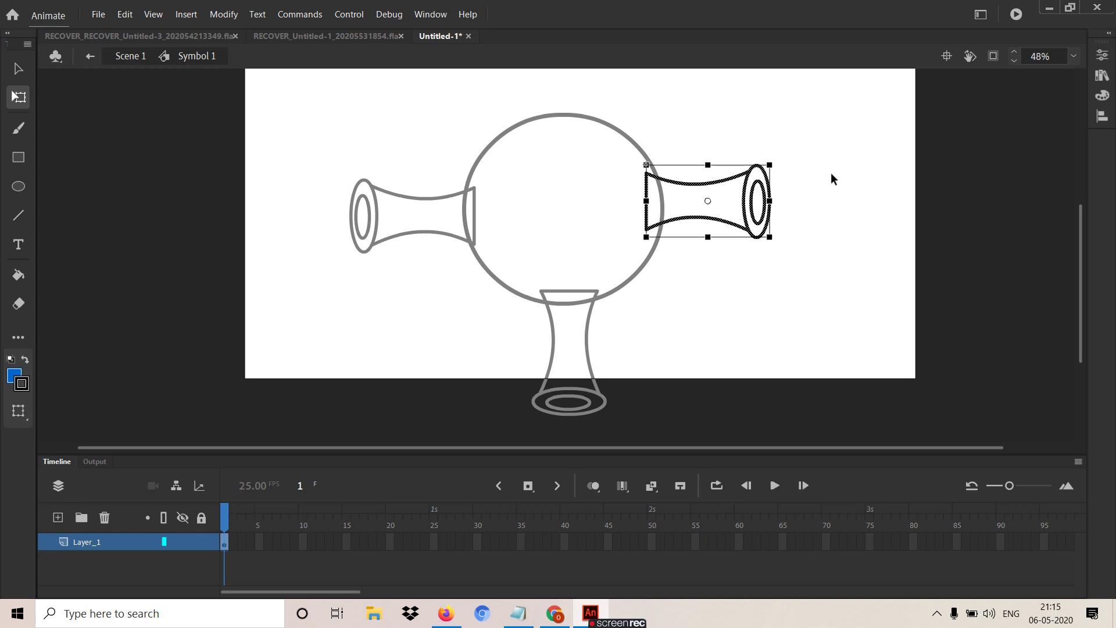
pyautogui.hotkey('ctrl', 'alt', 's')
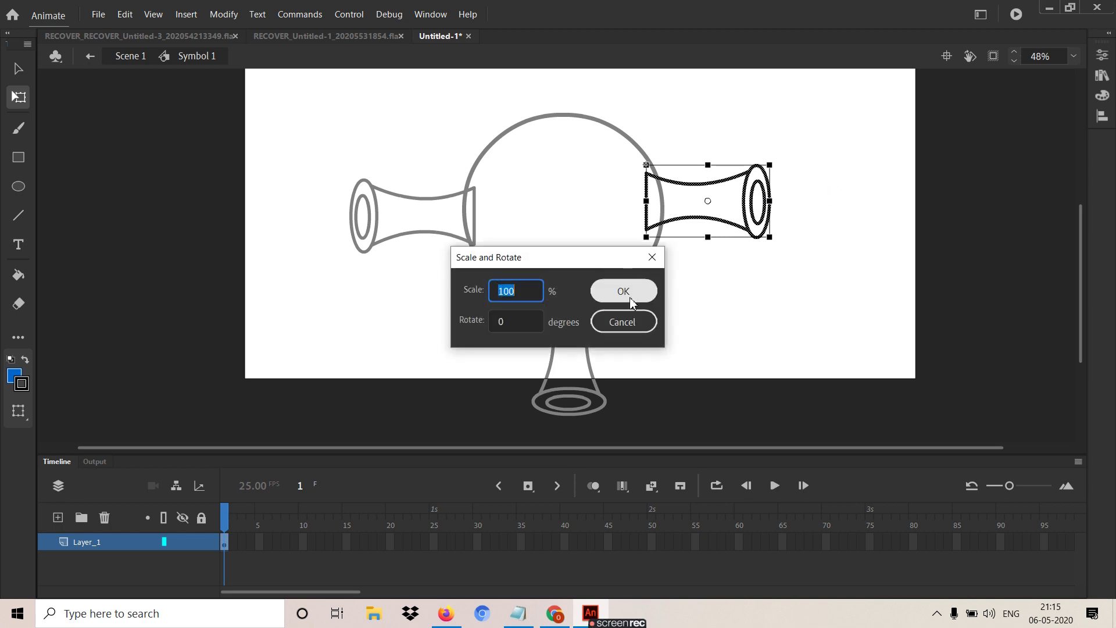
pyautogui.write('9')
pyautogui.click(629, 296)
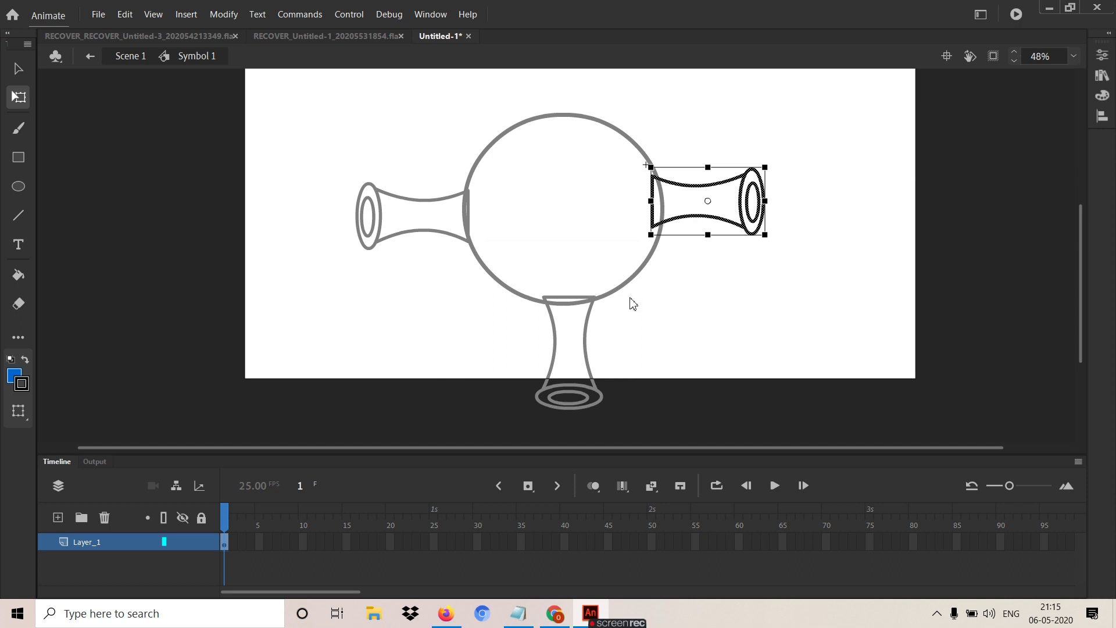
pyautogui.hotkey('ctrl', 'alt', 's')
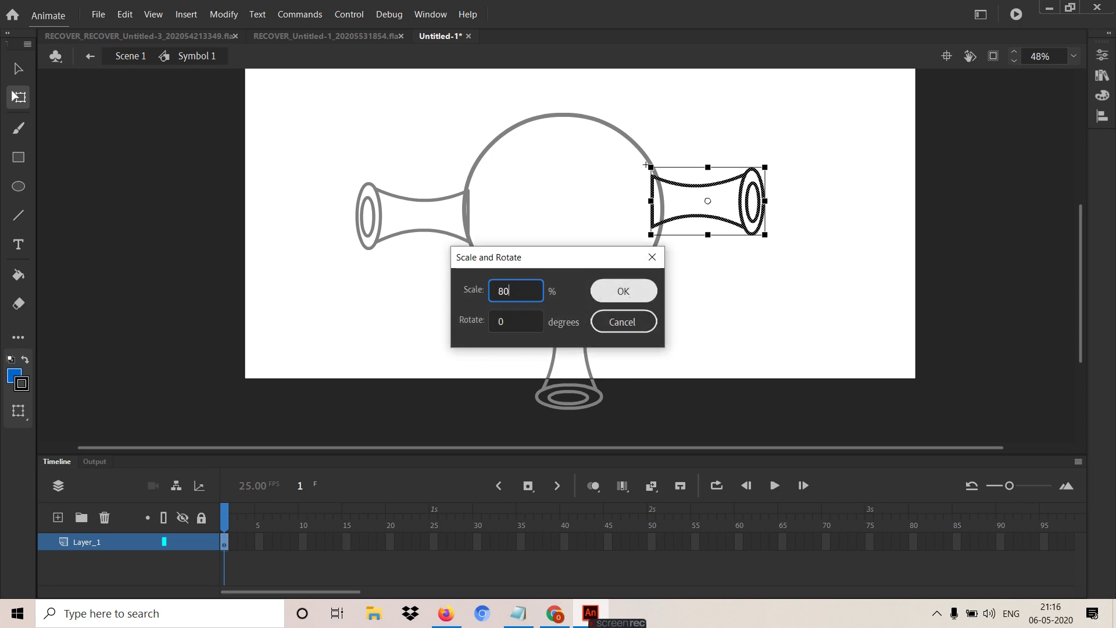
pyautogui.click(630, 297)
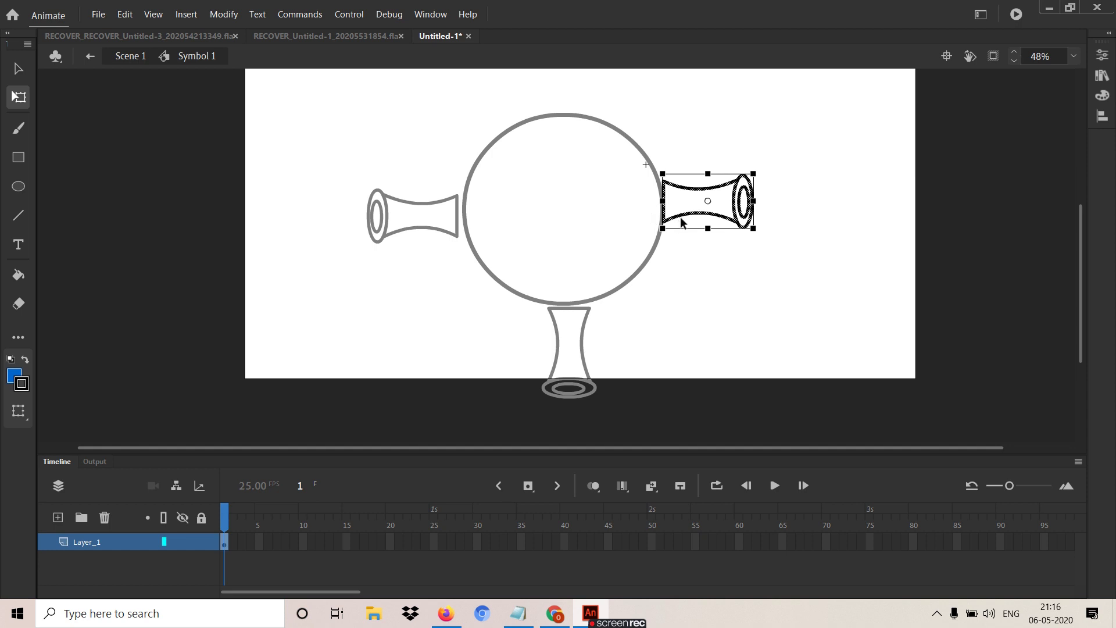
pyautogui.moveTo(747, 205); pyautogui.dragTo(730, 204)
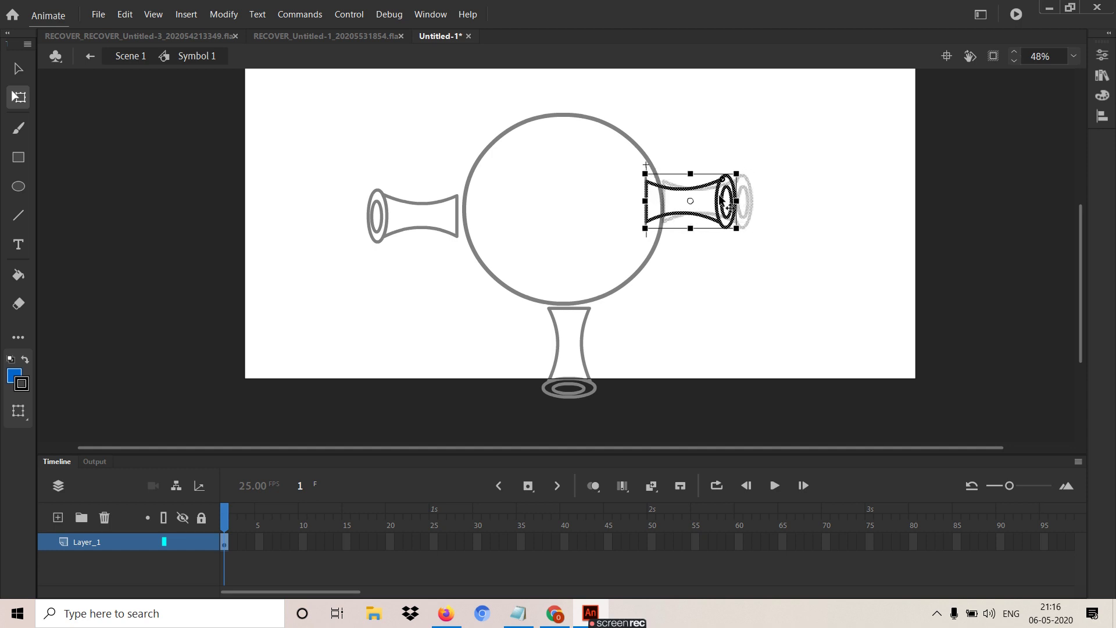
pyautogui.doubleClick(707, 270)
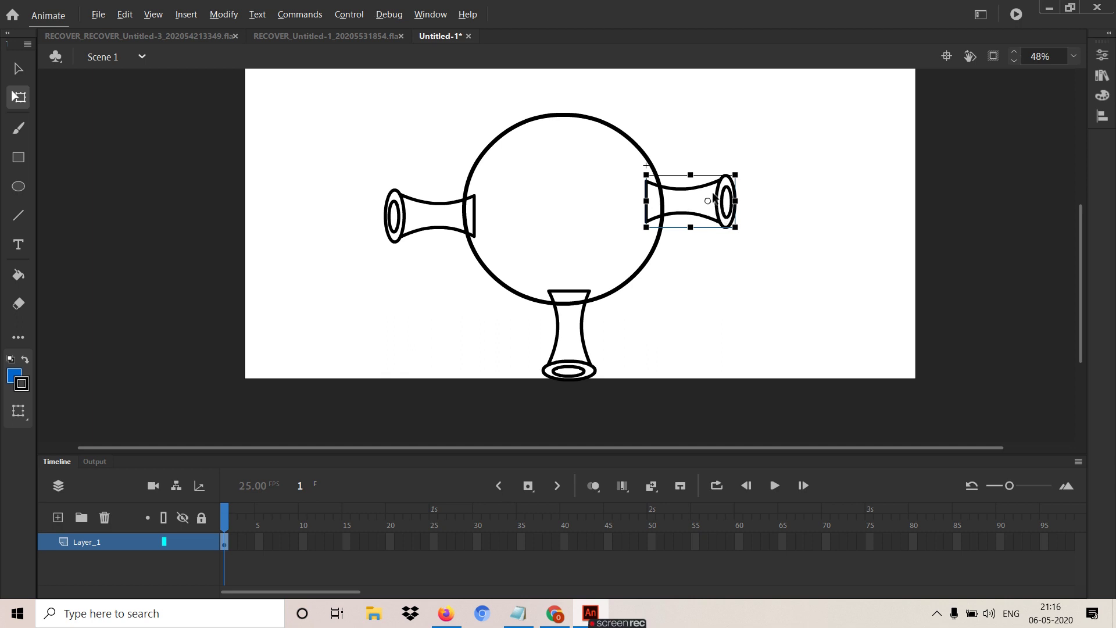
# - Copy the right tube, rotate it to point straight up, and place it on the circle's top edge
pyautogui.moveTo(698, 211); pyautogui.dragTo(662, 139)
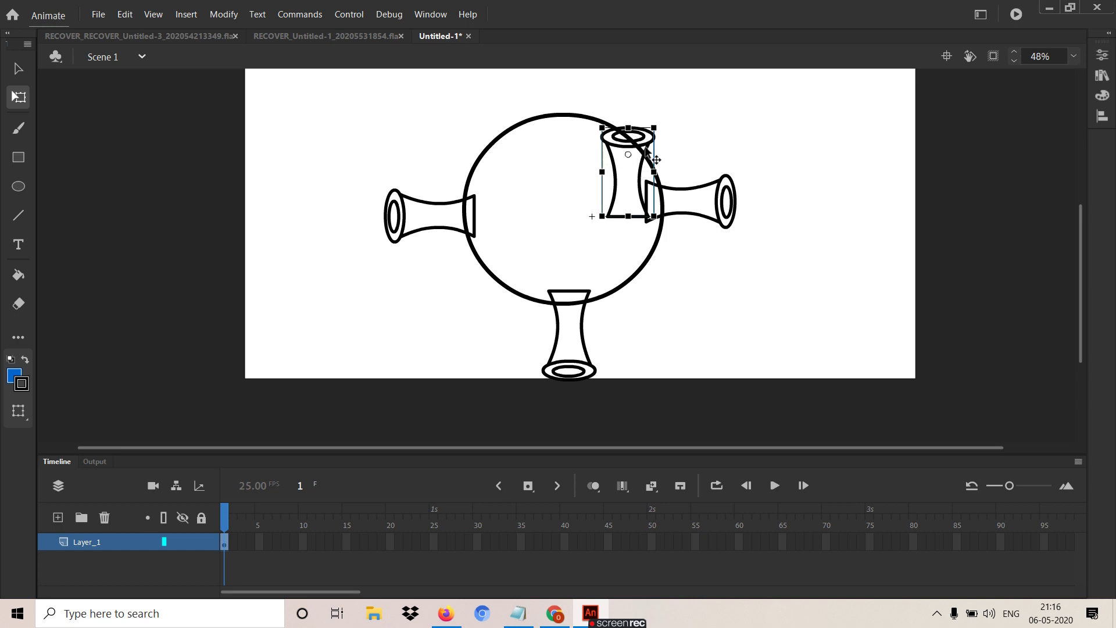
pyautogui.moveTo(618, 180); pyautogui.dragTo(564, 110)
pyautogui.moveTo(657, 108); pyautogui.dragTo(643, 198)
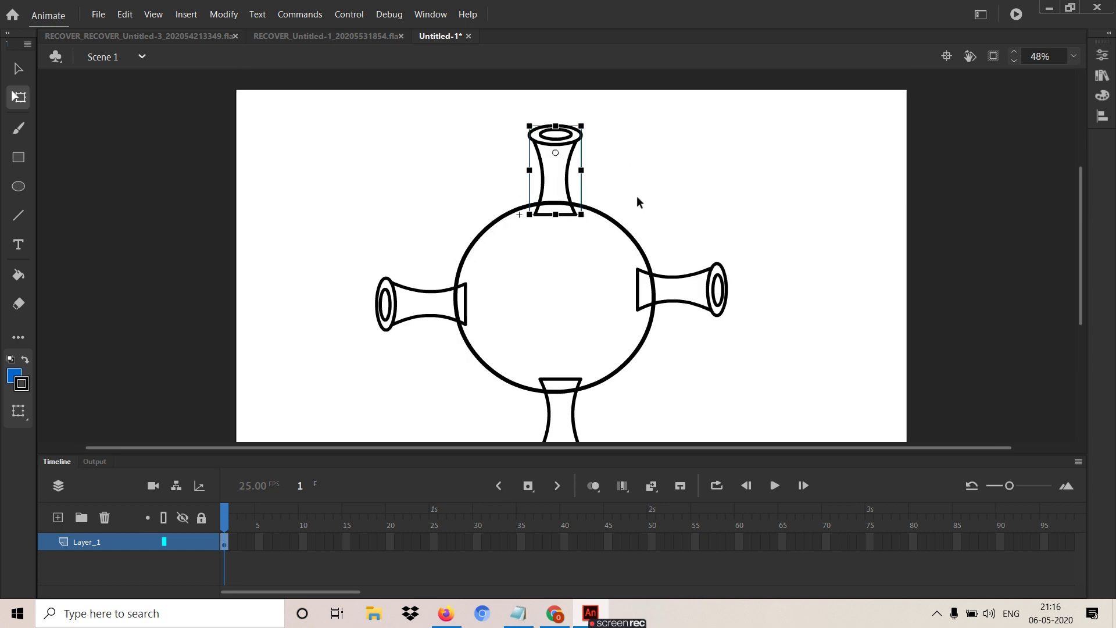
# - Add smaller diagonal tube copies on the circle's upper-right and upper-left edges, with their ringed ends pointing outward
pyautogui.moveTo(574, 151); pyautogui.dragTo(652, 206)
pyautogui.press('v')
pyautogui.moveTo(651, 204); pyautogui.dragTo(531, 167)
pyautogui.press('q')
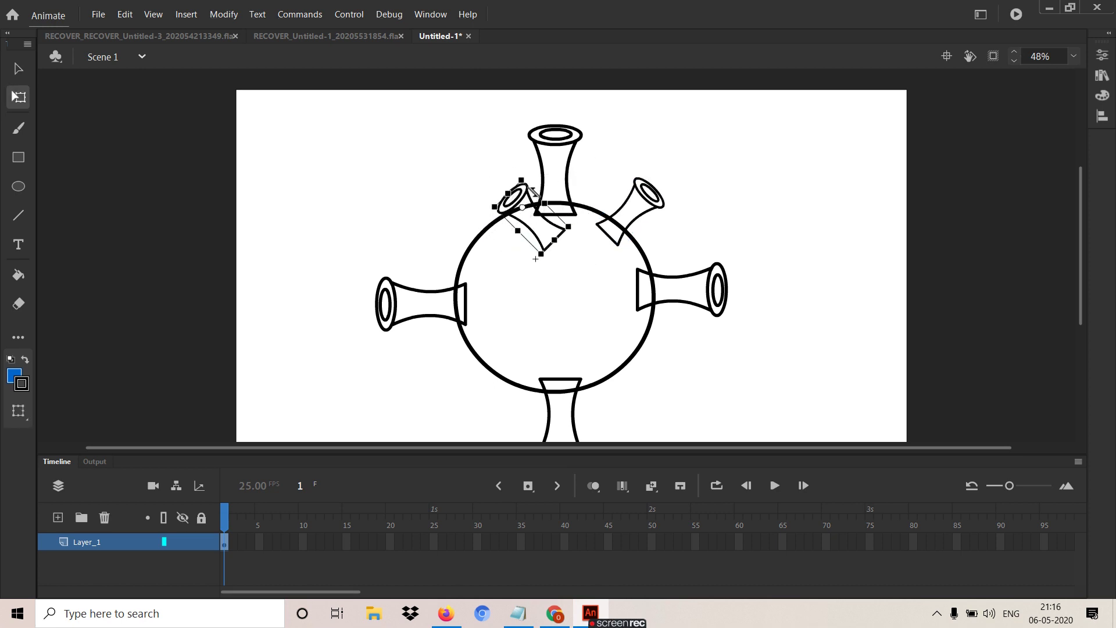
pyautogui.moveTo(534, 232); pyautogui.dragTo(476, 226)
# - Add a small diagonal tube on the circle's lower-left edge and another angled copy beside the bottom tube
pyautogui.scroll(-2, 540, 248)
pyautogui.press('alt')
pyautogui.moveTo(454, 154); pyautogui.dragTo(668, 343)
pyautogui.press('v')
pyautogui.press('q')
pyautogui.press('v')
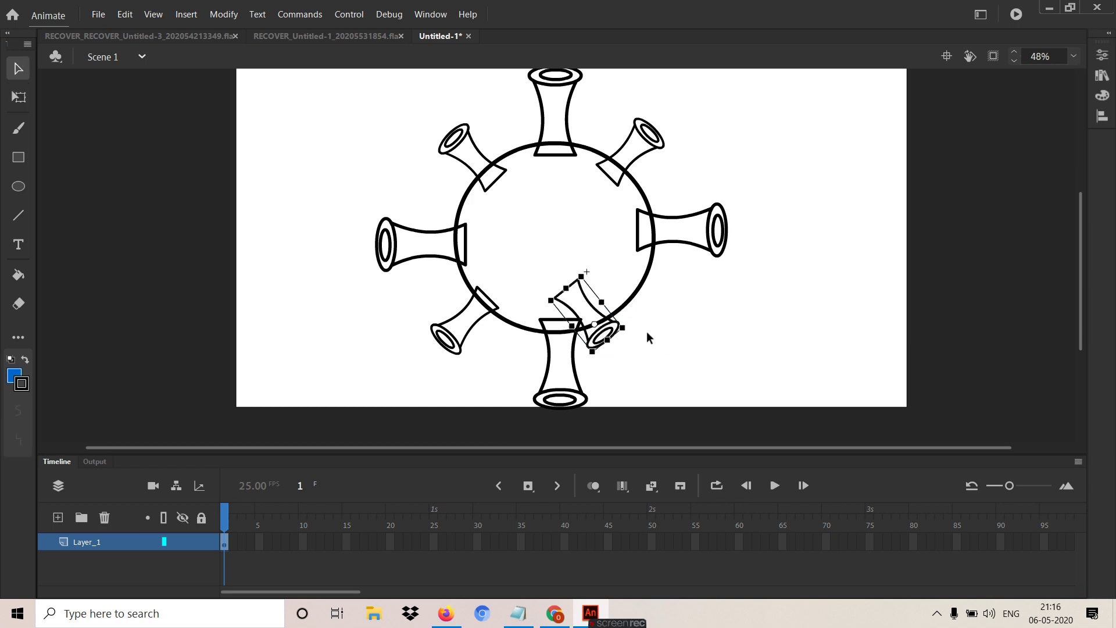
# - Move the newest small tube onto the circle's lower-right edge and rotate it to point diagonally outward
pyautogui.moveTo(590, 305); pyautogui.dragTo(638, 312)
pyautogui.press('q')
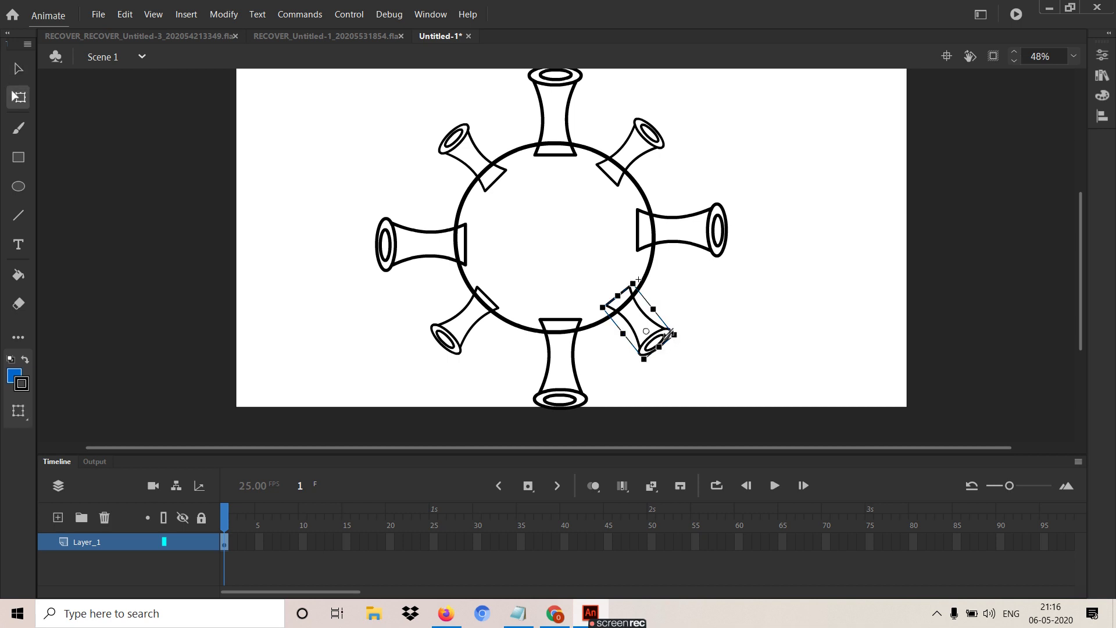
pyautogui.moveTo(690, 343); pyautogui.dragTo(627, 301)
pyautogui.moveTo(687, 339); pyautogui.dragTo(696, 329)
pyautogui.click(696, 330)
pyautogui.click(655, 314)
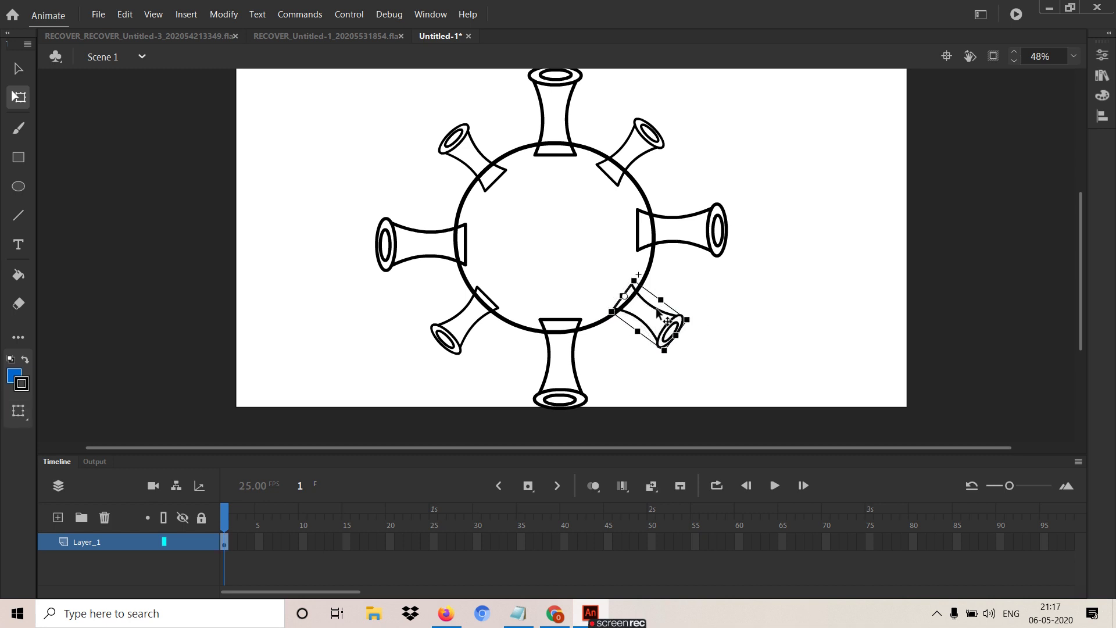
# - Convert the circle outline into a symbol
pyautogui.press('v')
pyautogui.click(652, 271)
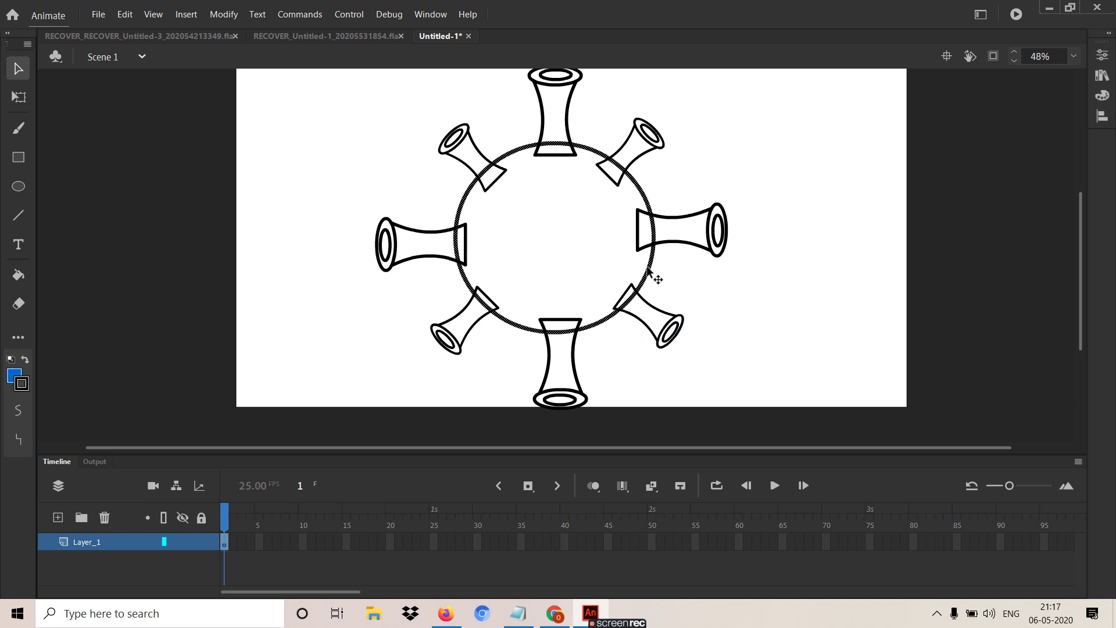
pyautogui.press('F8')
pyautogui.press('Return')
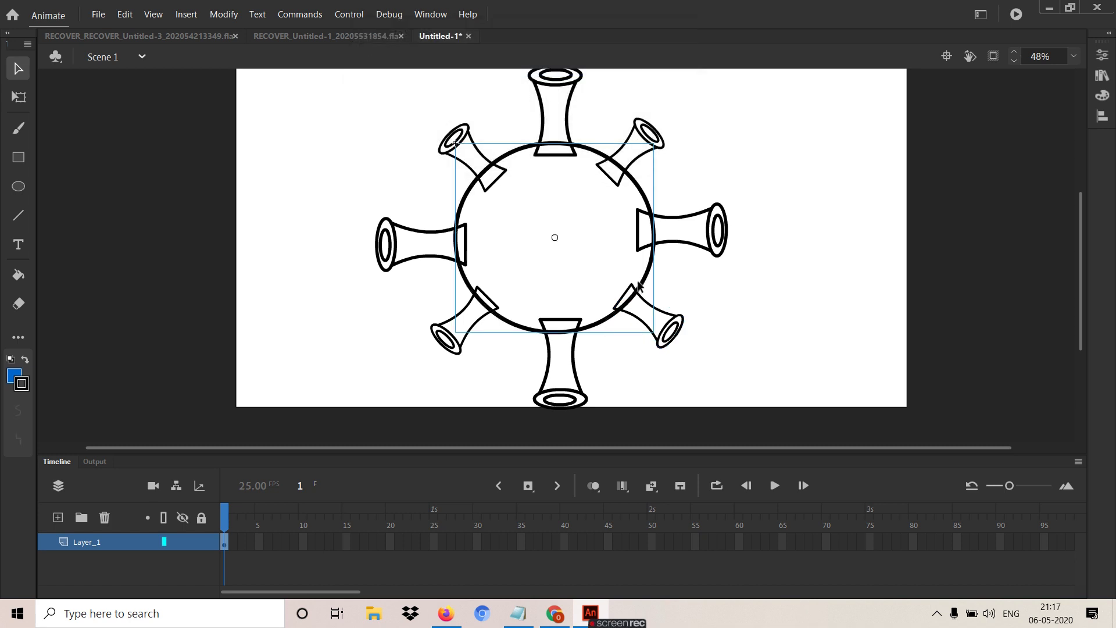
pyautogui.click(705, 270)
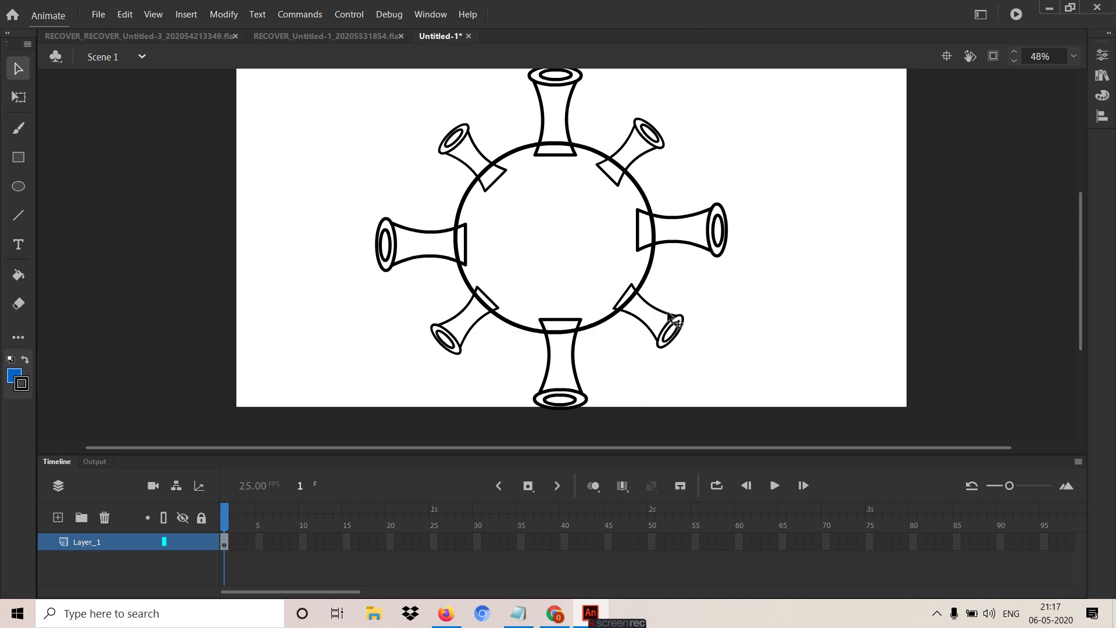
# - Shift the lower-right and bottom tubes slightly up and the left tube slightly right, deepening their overlap with the circle
pyautogui.moveTo(668, 314); pyautogui.dragTo(705, 307)
pyautogui.press('Delete')
pyautogui.click(661, 311)
pyautogui.moveTo(667, 317); pyautogui.dragTo(667, 306)
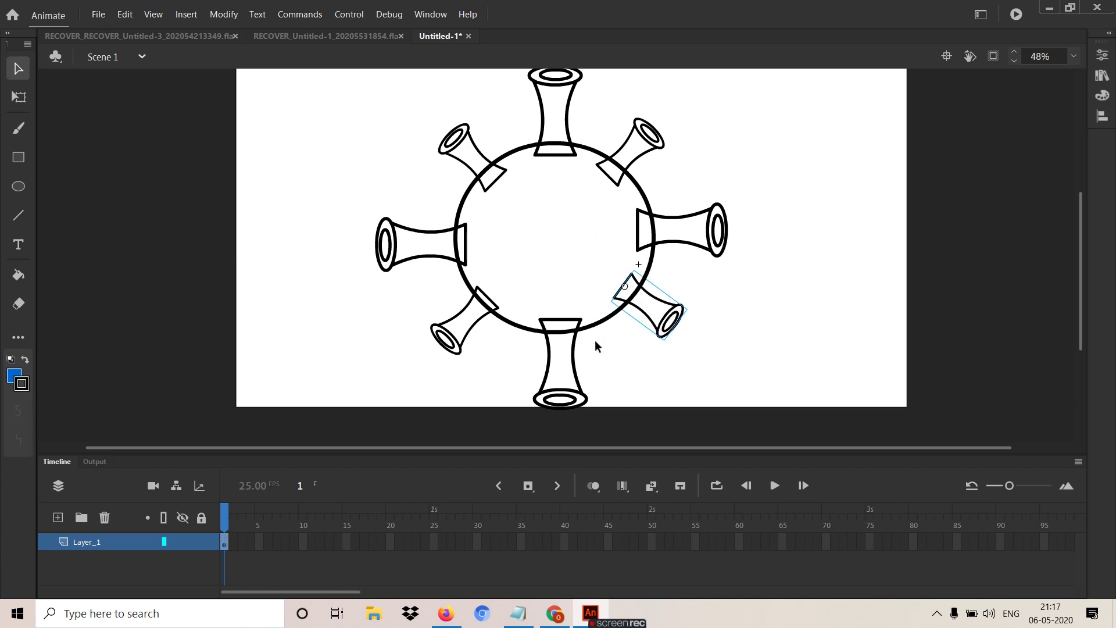
pyautogui.moveTo(574, 358); pyautogui.dragTo(575, 345)
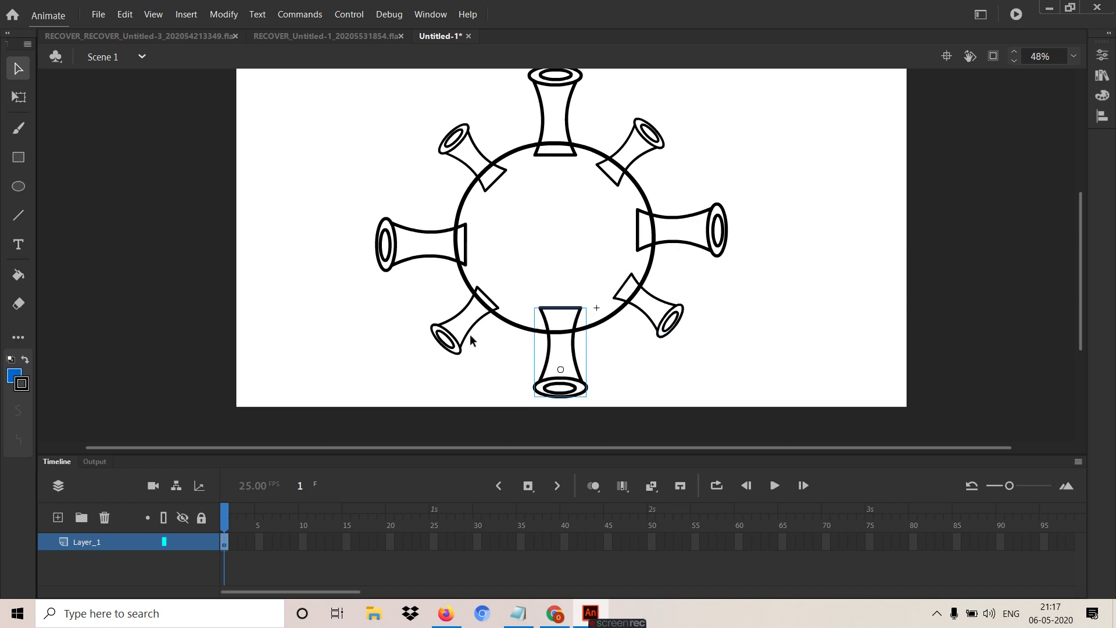
pyautogui.moveTo(470, 246); pyautogui.dragTo(476, 248)
pyautogui.click(566, 241)
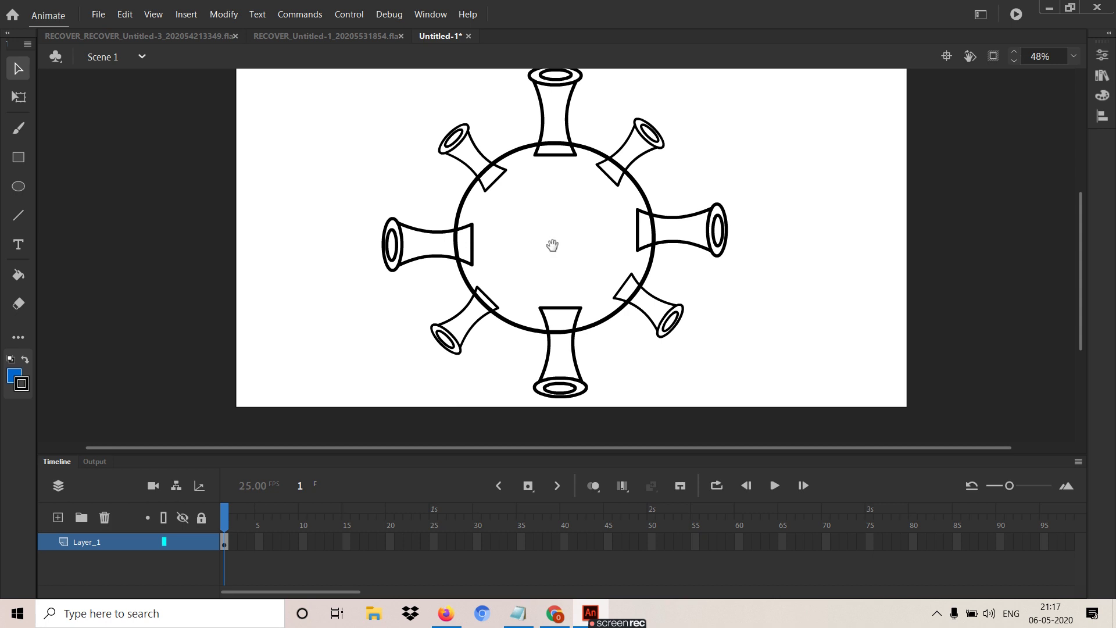
# - Fill the circle inside its symbol with green #009900 and return to the main scene
pyautogui.moveTo(552, 245); pyautogui.dragTo(552, 262)
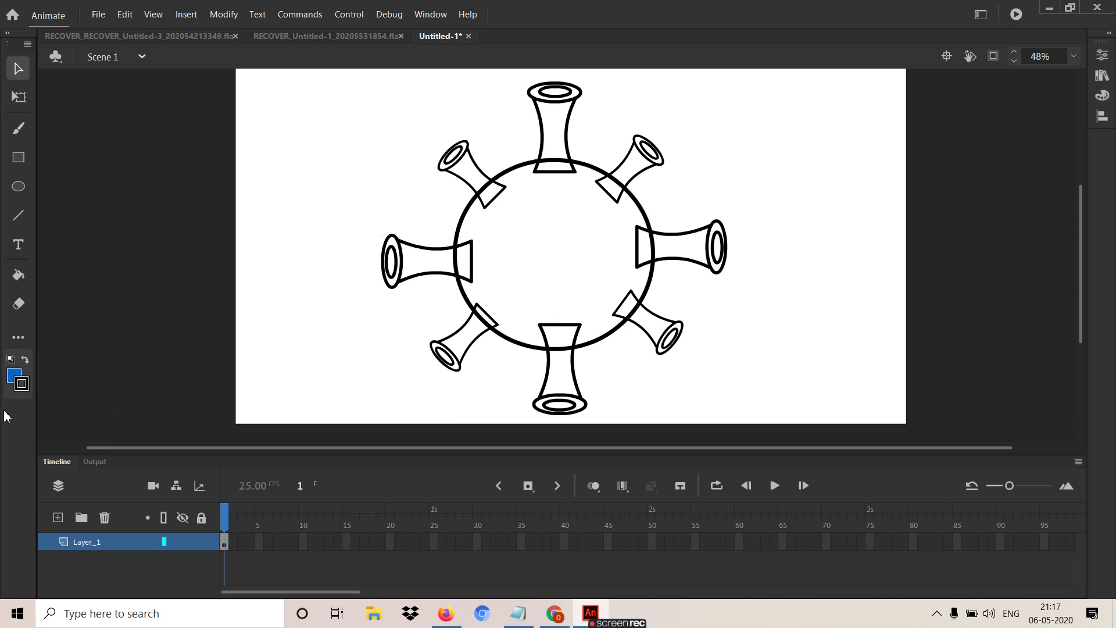
pyautogui.click(469, 304)
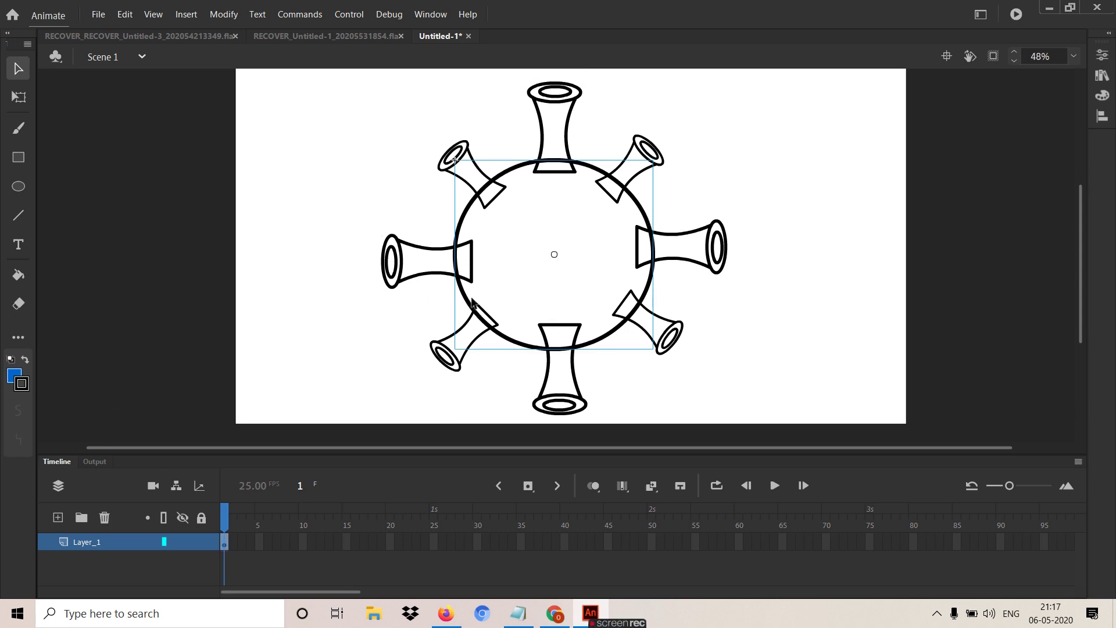
pyautogui.doubleClick(470, 304)
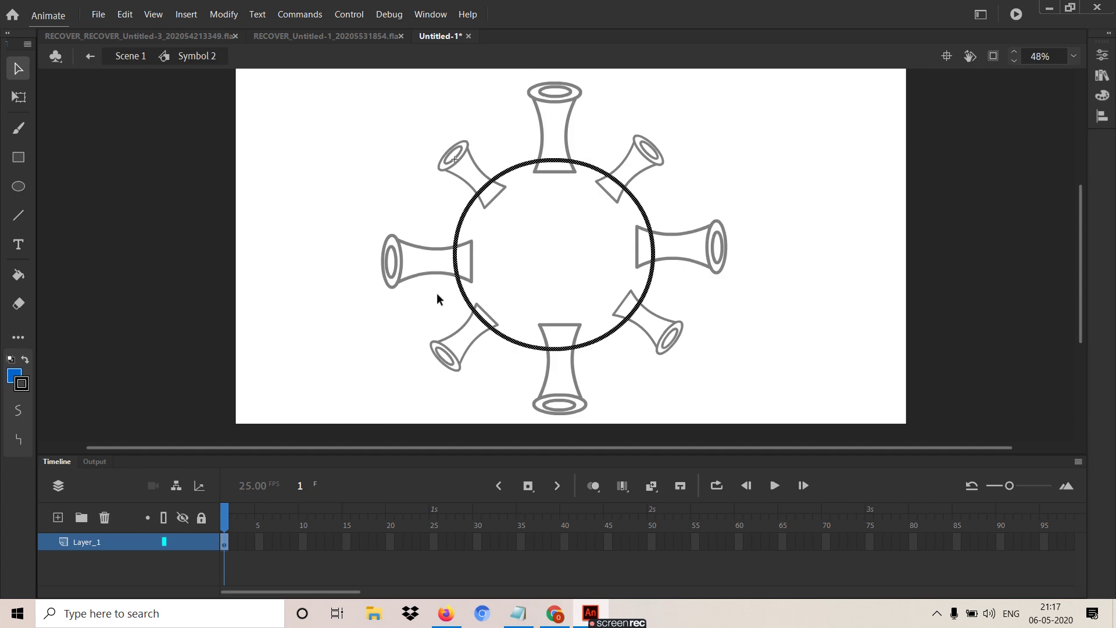
pyautogui.click(13, 377)
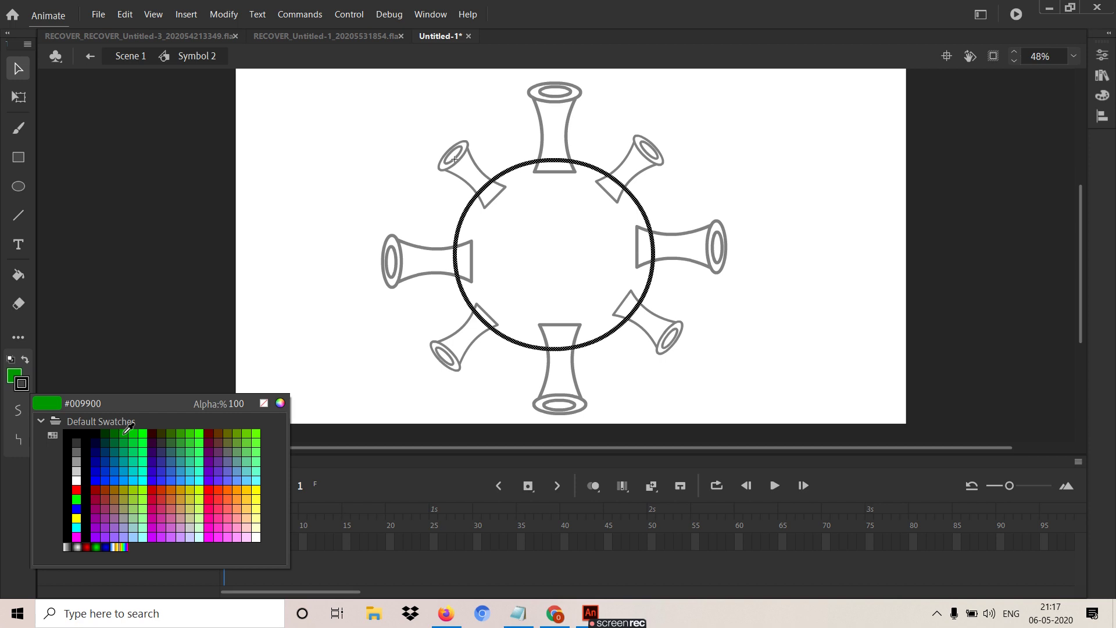
pyautogui.click(124, 434)
pyautogui.click(524, 256)
pyautogui.press('k')
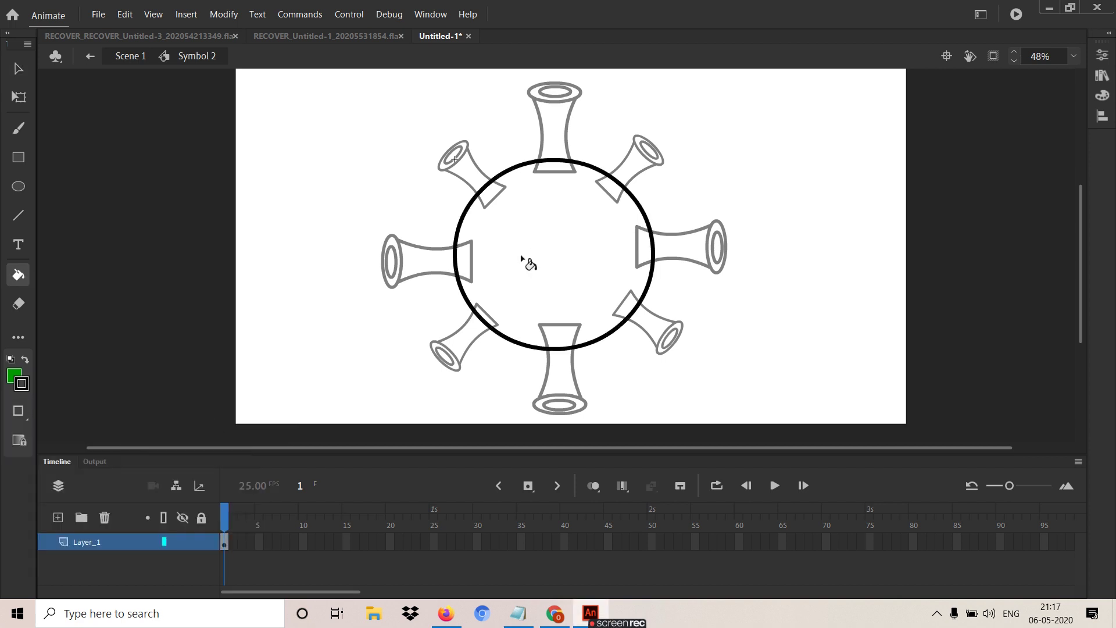
pyautogui.click(522, 262)
pyautogui.hotkey('ctrl', 'z')
pyautogui.click(13, 377)
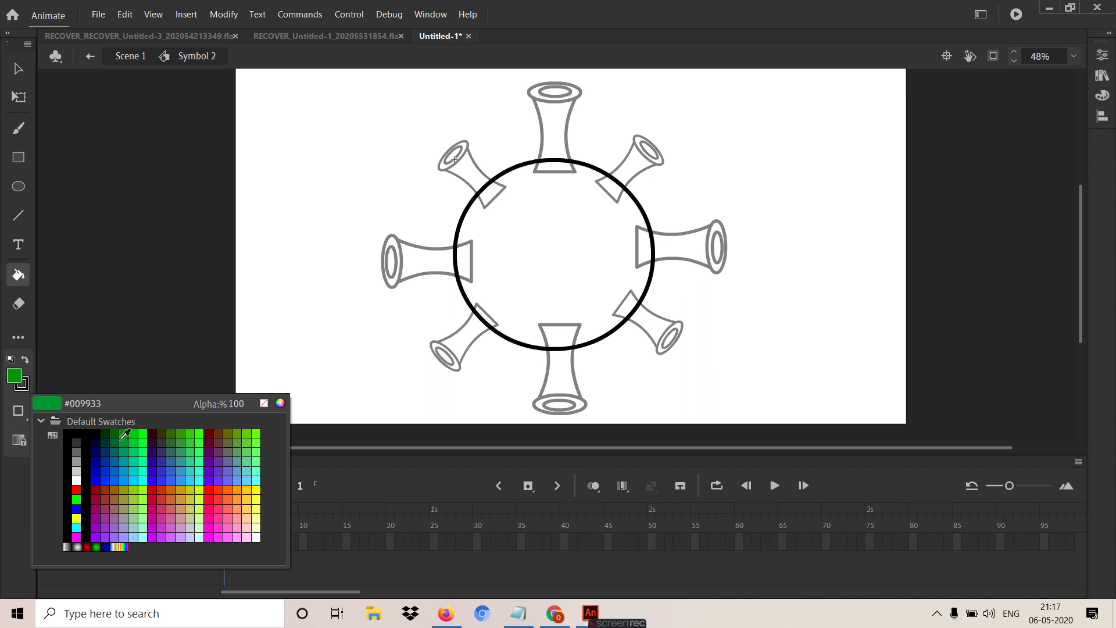
pyautogui.click(124, 434)
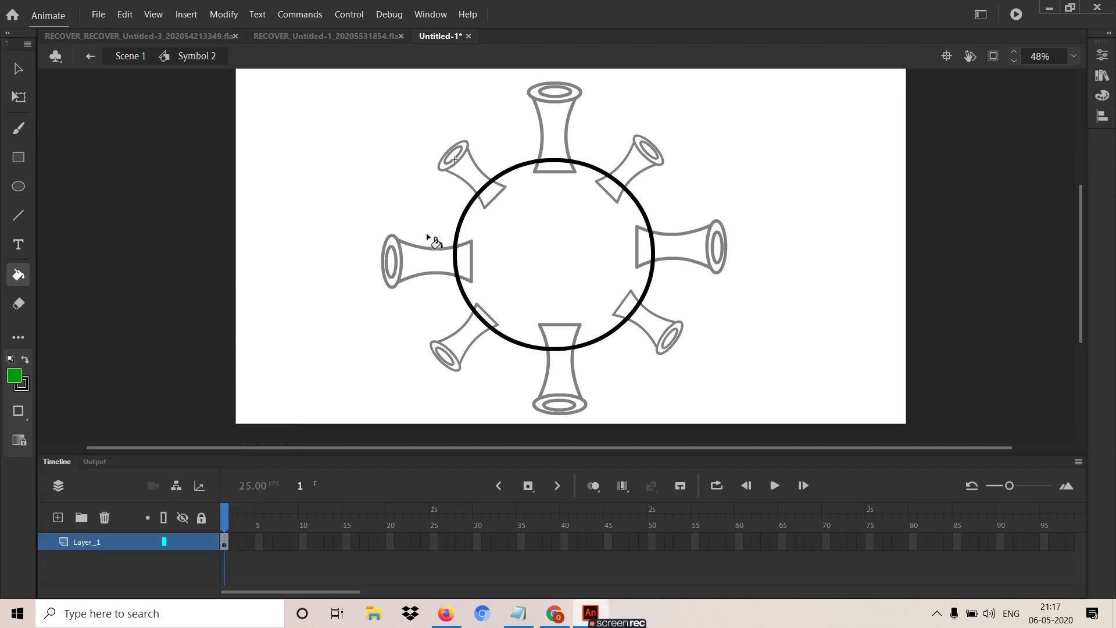
pyautogui.click(519, 250)
pyautogui.press('v')
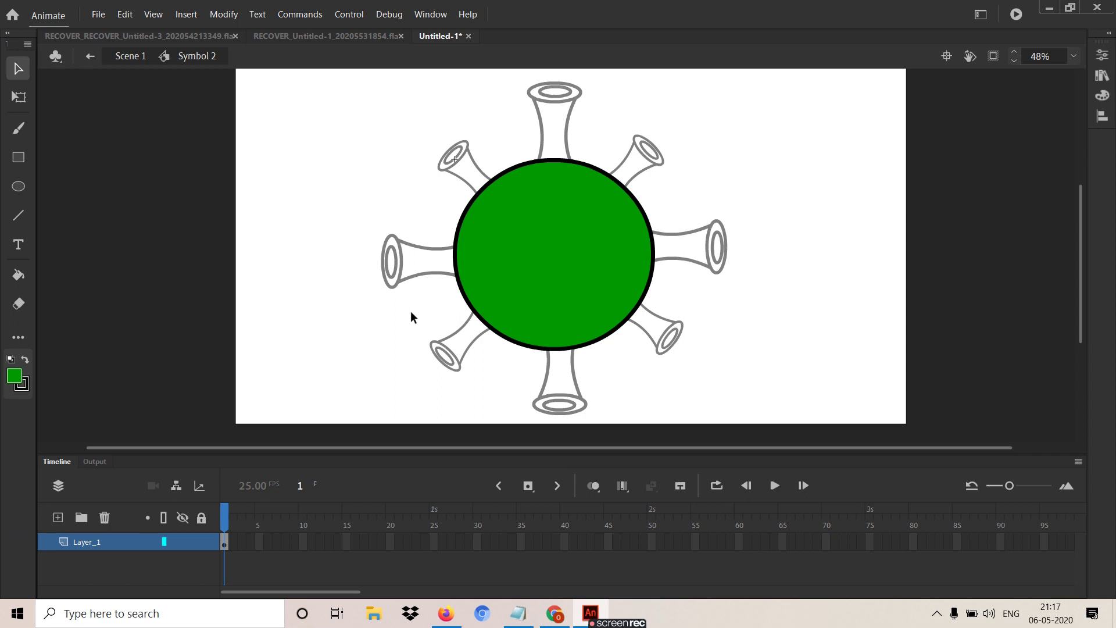
pyautogui.doubleClick(413, 305)
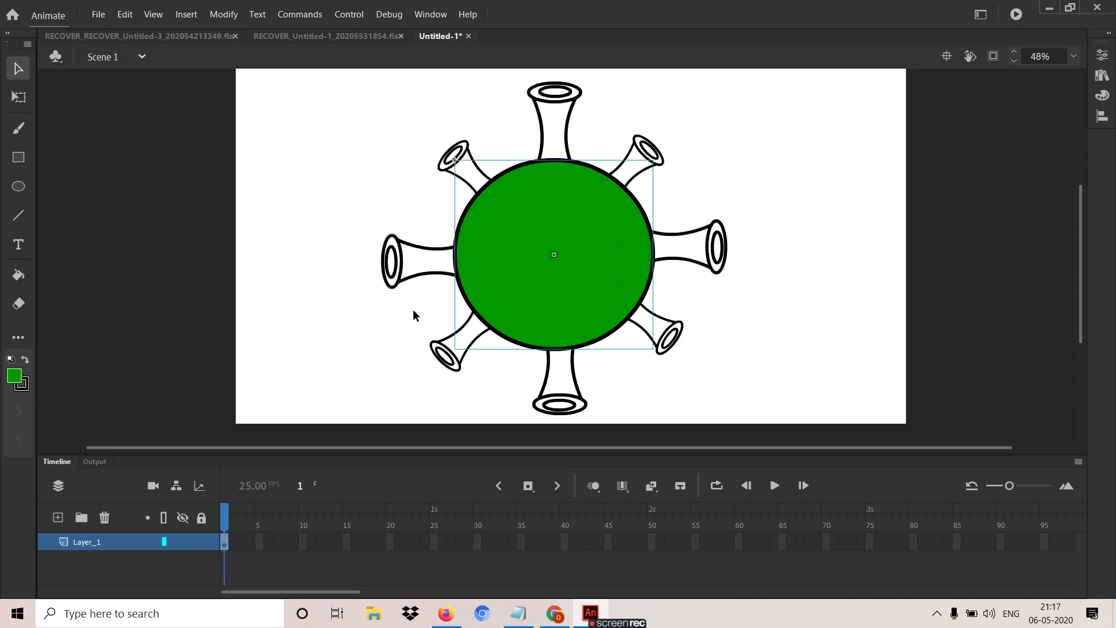
# - Open the left tube's symbol for editing and fill the tube body with the same green
pyautogui.doubleClick(424, 273)
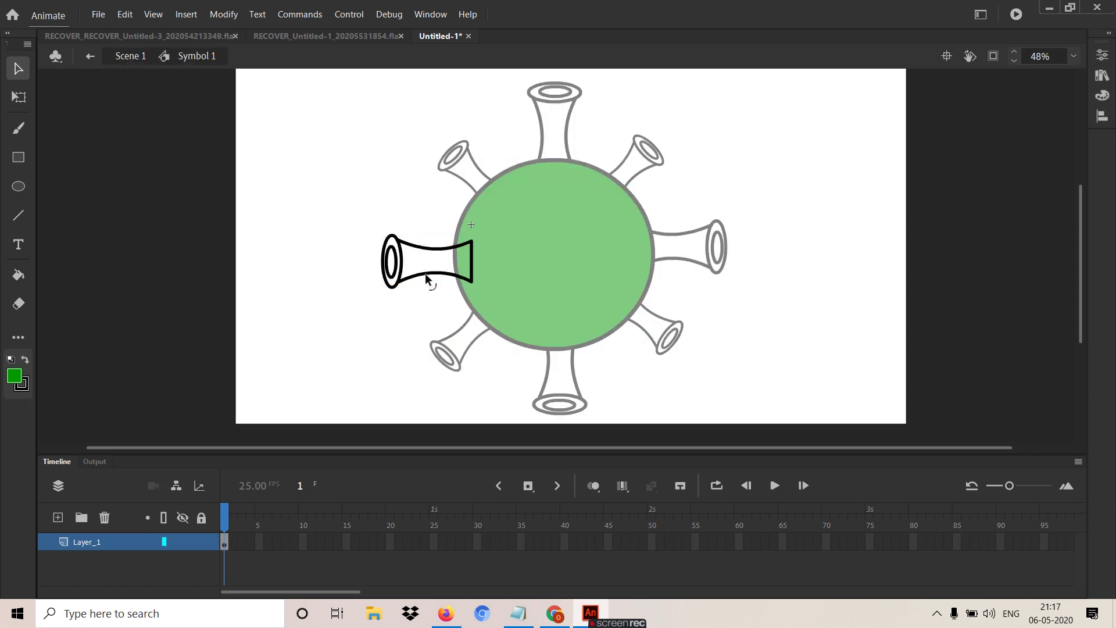
pyautogui.press('k')
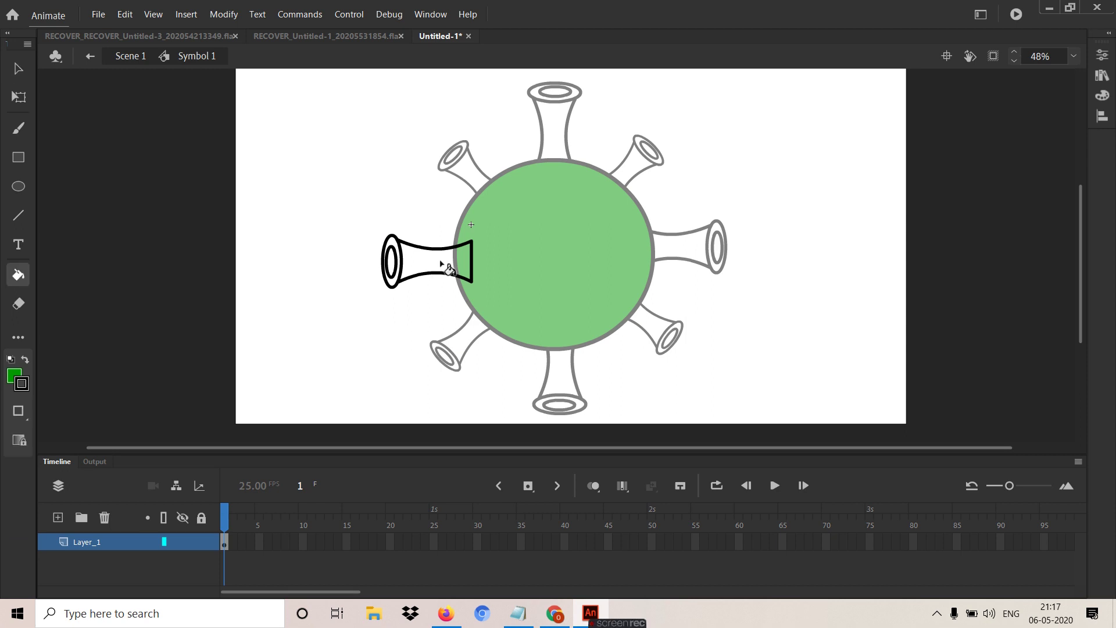
pyautogui.click(441, 267)
# - Mix the olive fill colour #A39900 and fill the outer ring of the tube's mouth with it
pyautogui.press('z')
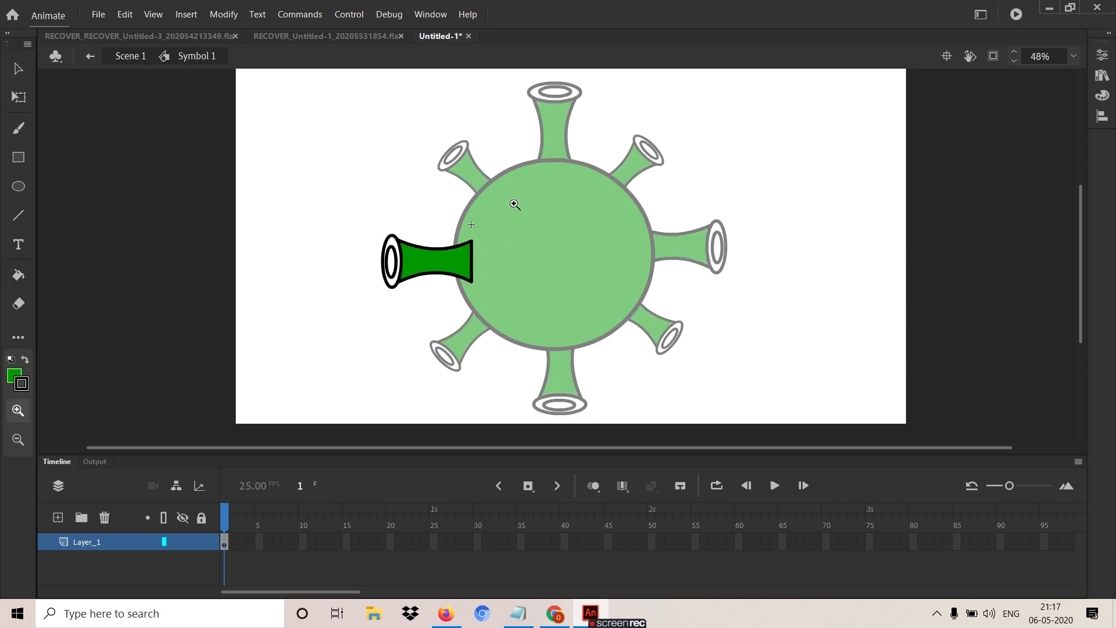
pyautogui.moveTo(557, 167); pyautogui.dragTo(307, 364)
pyautogui.moveTo(412, 330); pyautogui.dragTo(305, 342)
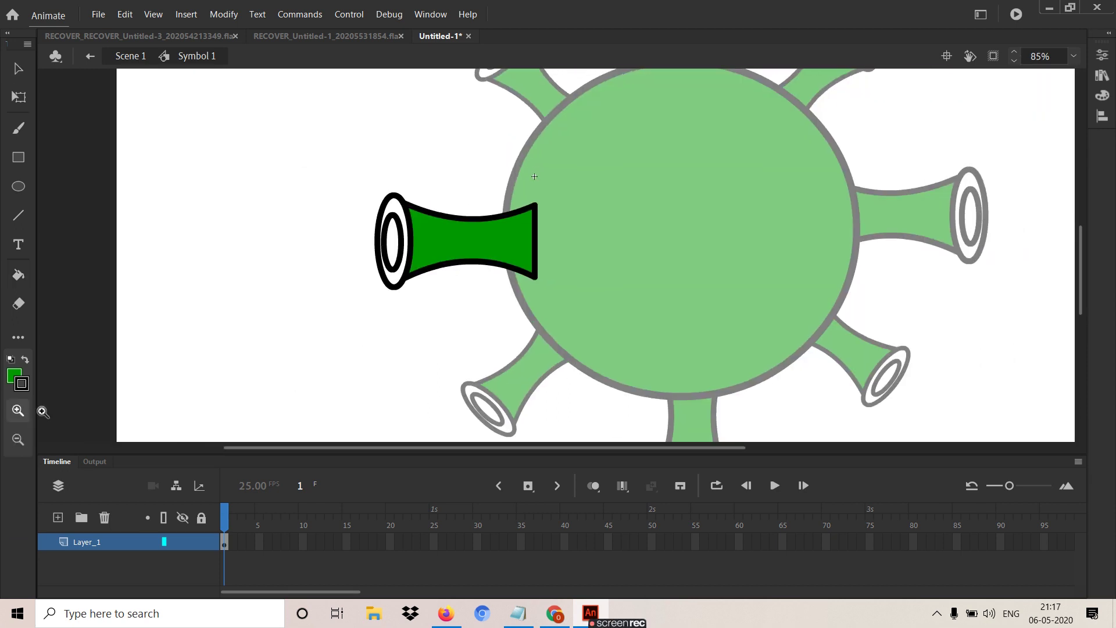
pyautogui.click(13, 378)
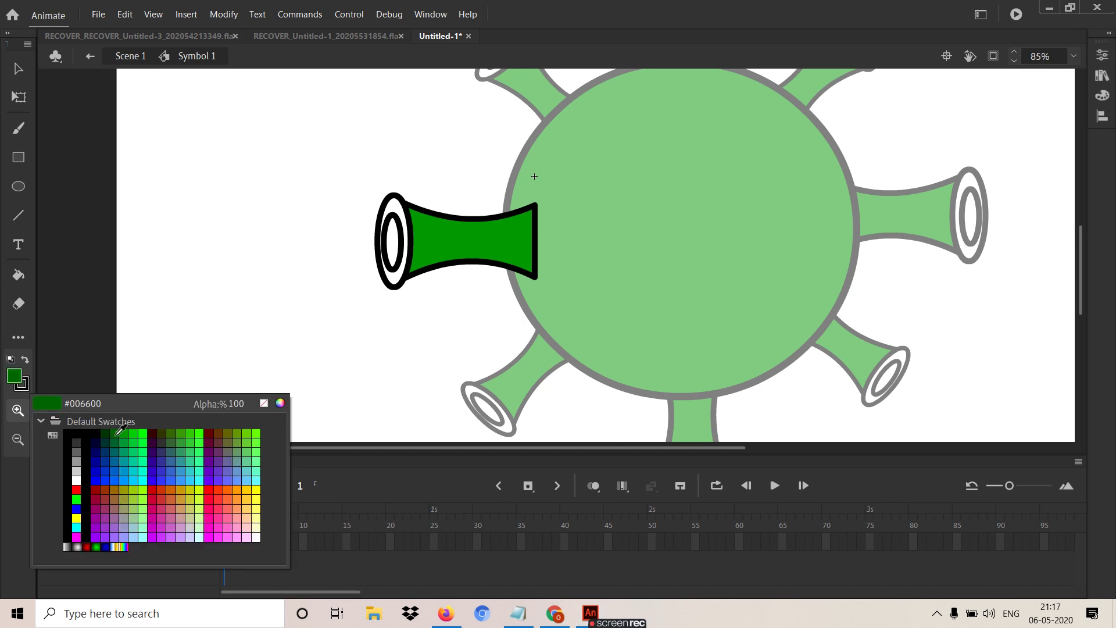
pyautogui.click(280, 405)
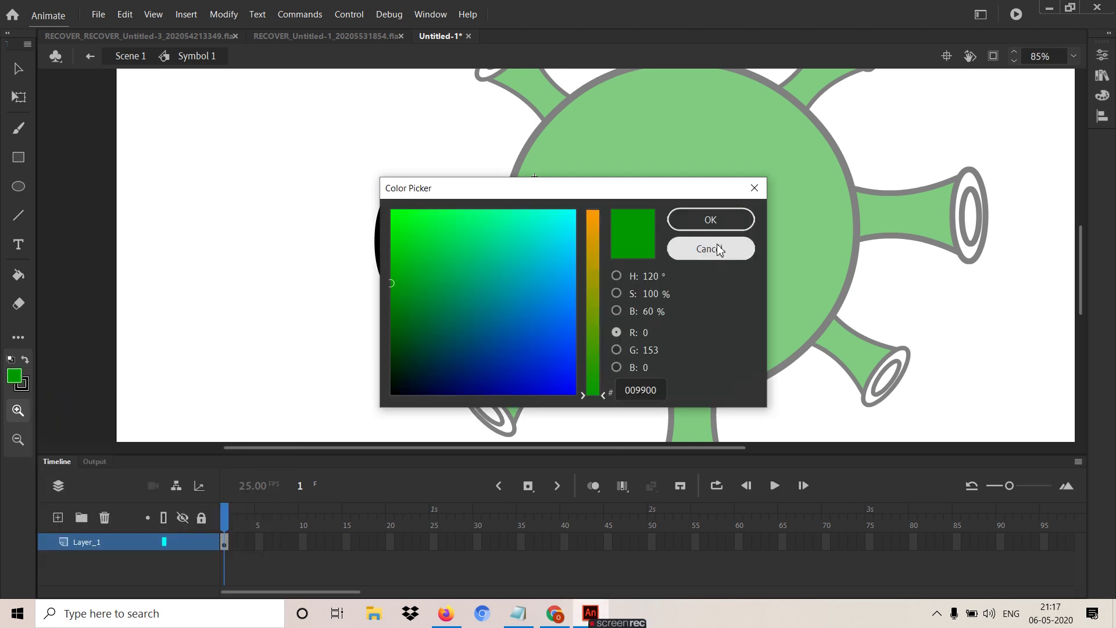
pyautogui.moveTo(603, 400); pyautogui.dragTo(599, 276)
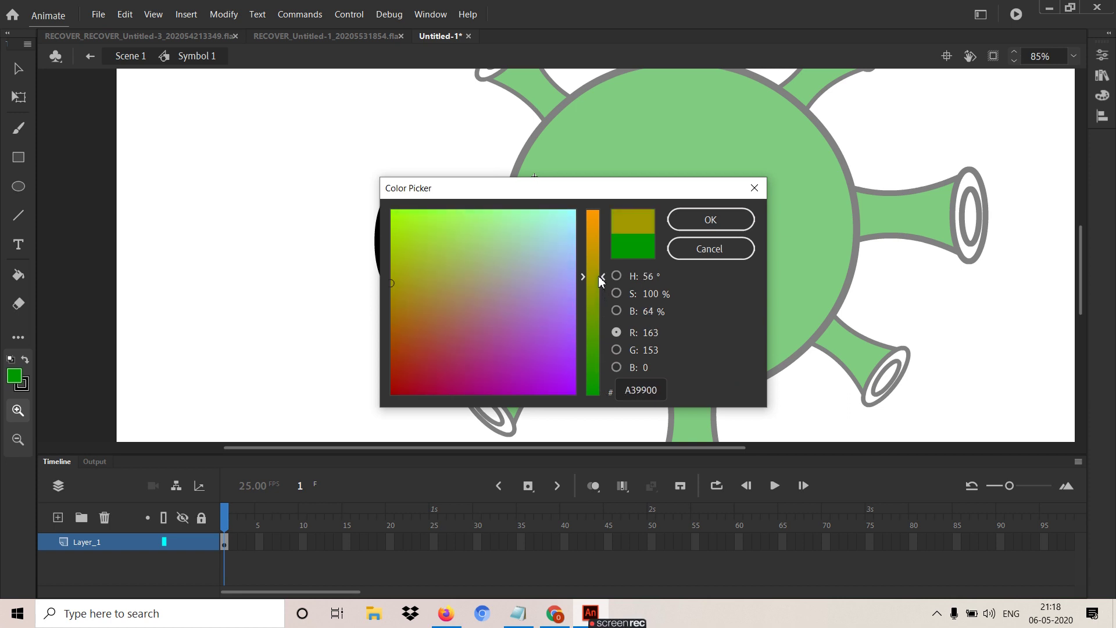
pyautogui.click(711, 219)
pyautogui.press('k')
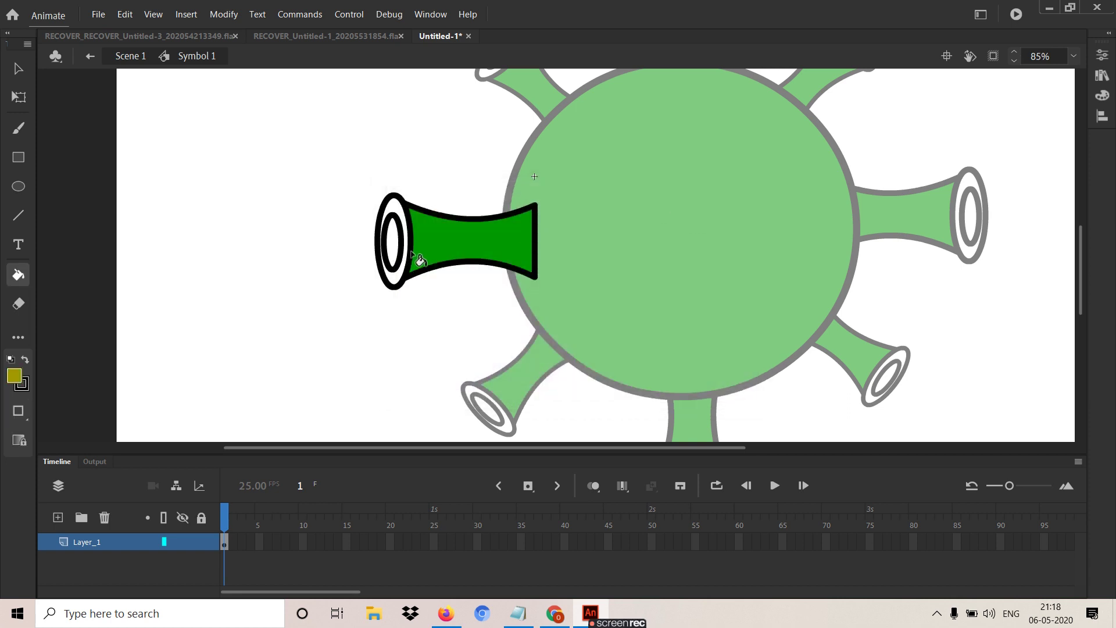
pyautogui.click(393, 276)
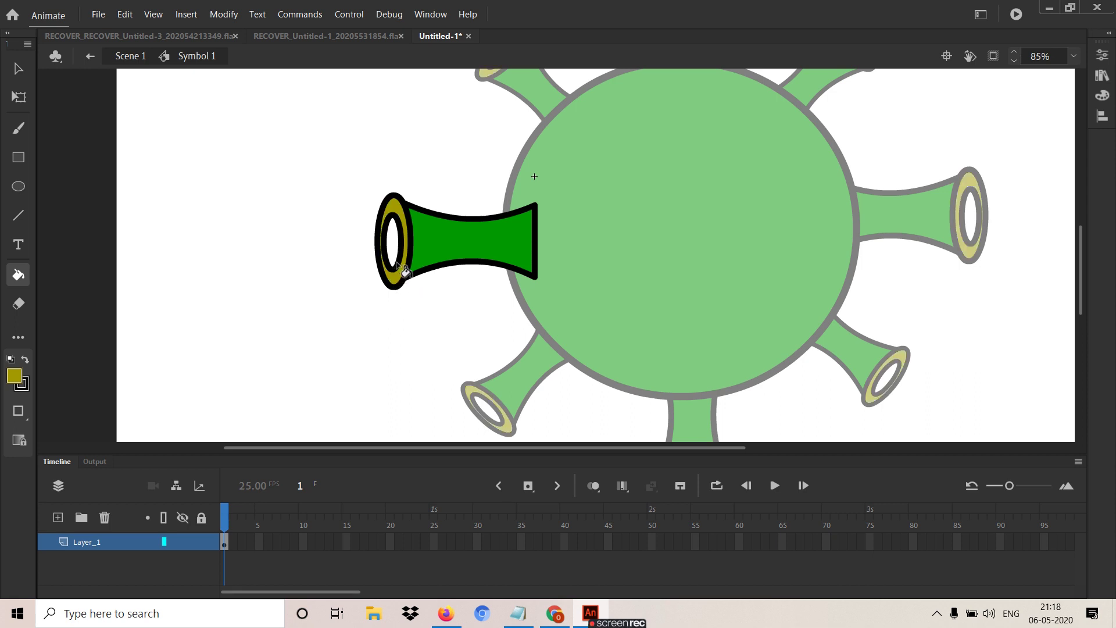
# - Sample the tube body's green, fill the inner oval of the mouth with it, and return to the main scene
pyautogui.press('i')
pyautogui.click(459, 256)
pyautogui.click(392, 242)
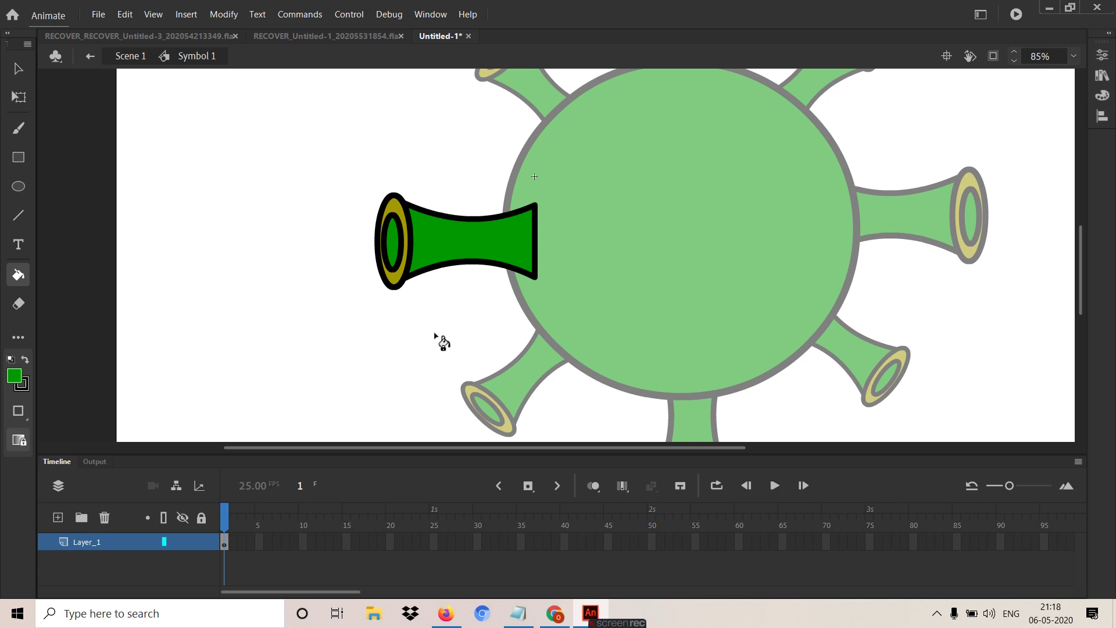
pyautogui.press('v')
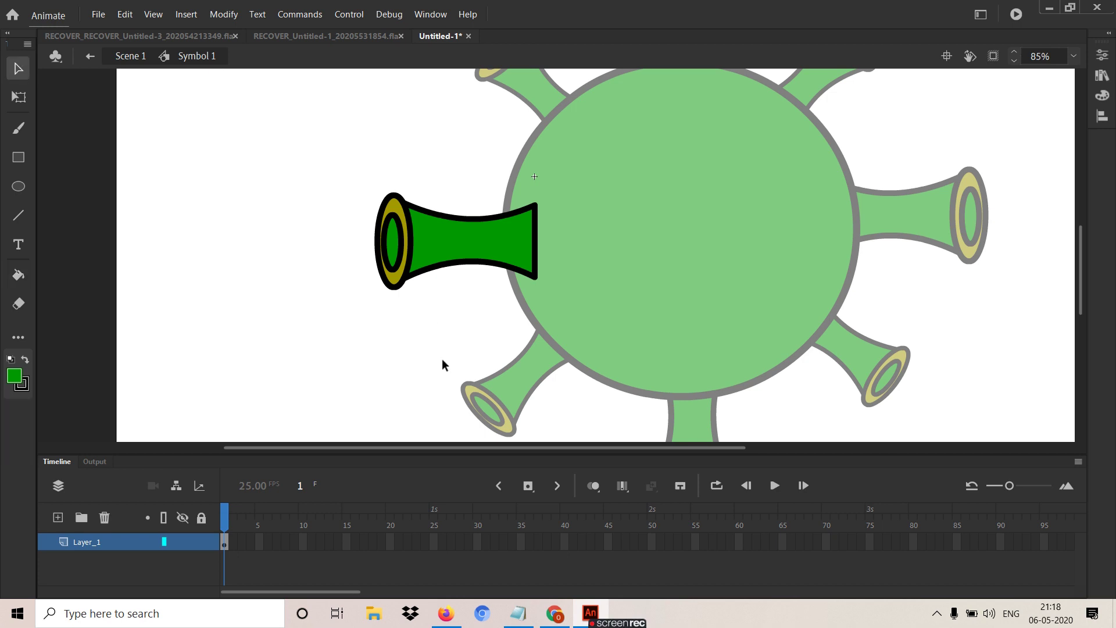
pyautogui.doubleClick(443, 360)
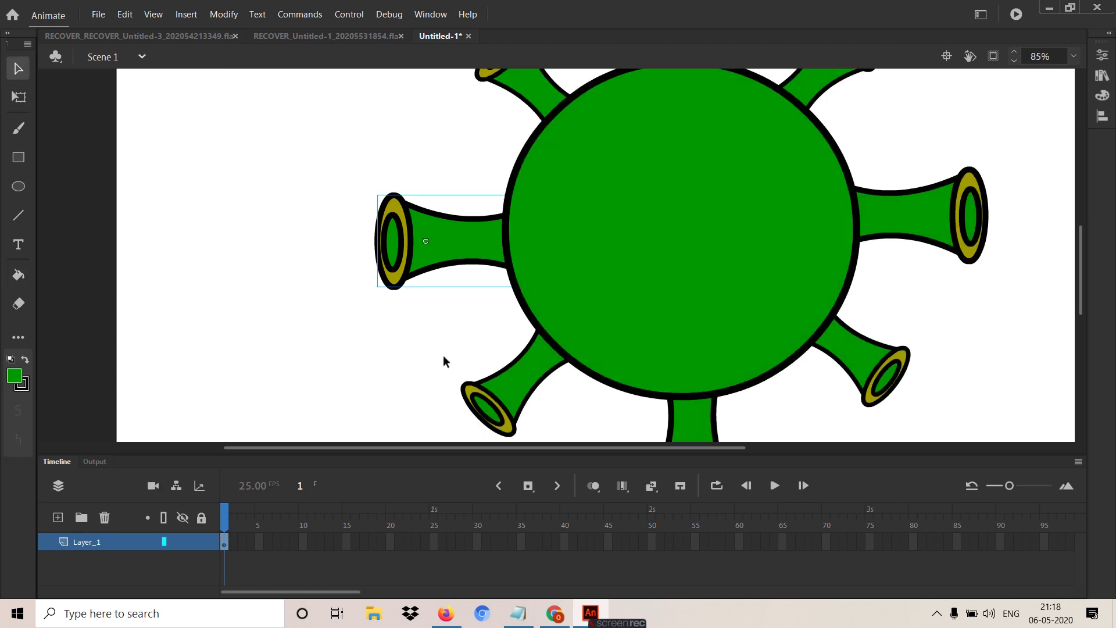
# - Delete the straight base line of the tube inside its symbol and return to the main scene
pyautogui.doubleClick(465, 246)
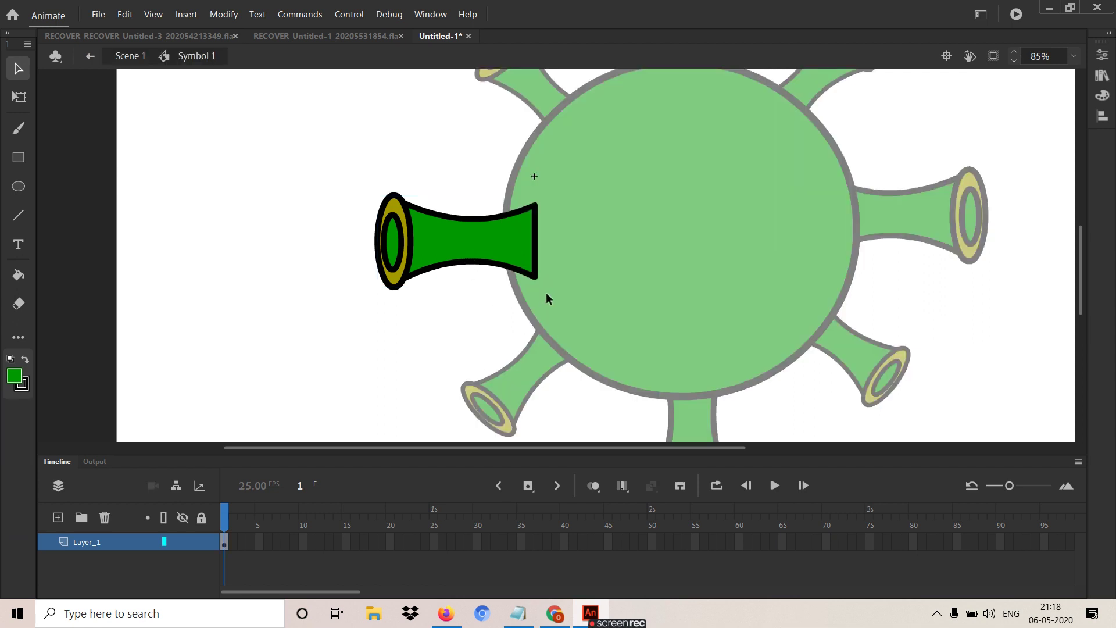
pyautogui.click(537, 258)
pyautogui.press('Delete')
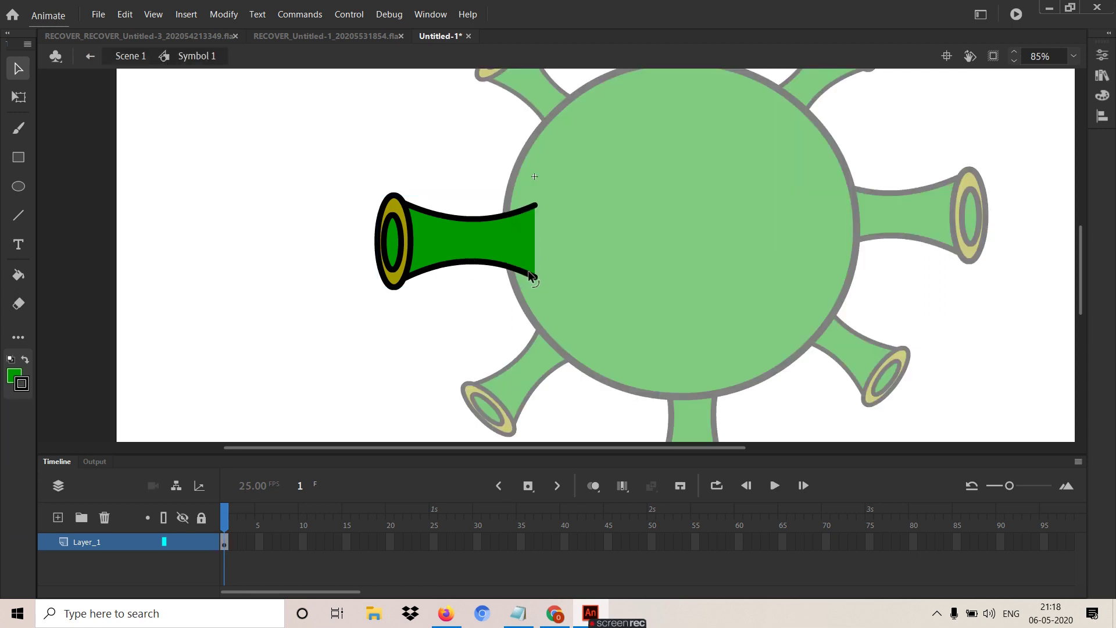
pyautogui.doubleClick(480, 344)
# - Bring the four small diagonal tubes to the front so their open bases overlap the circle
pyautogui.moveTo(609, 298); pyautogui.dragTo(530, 301)
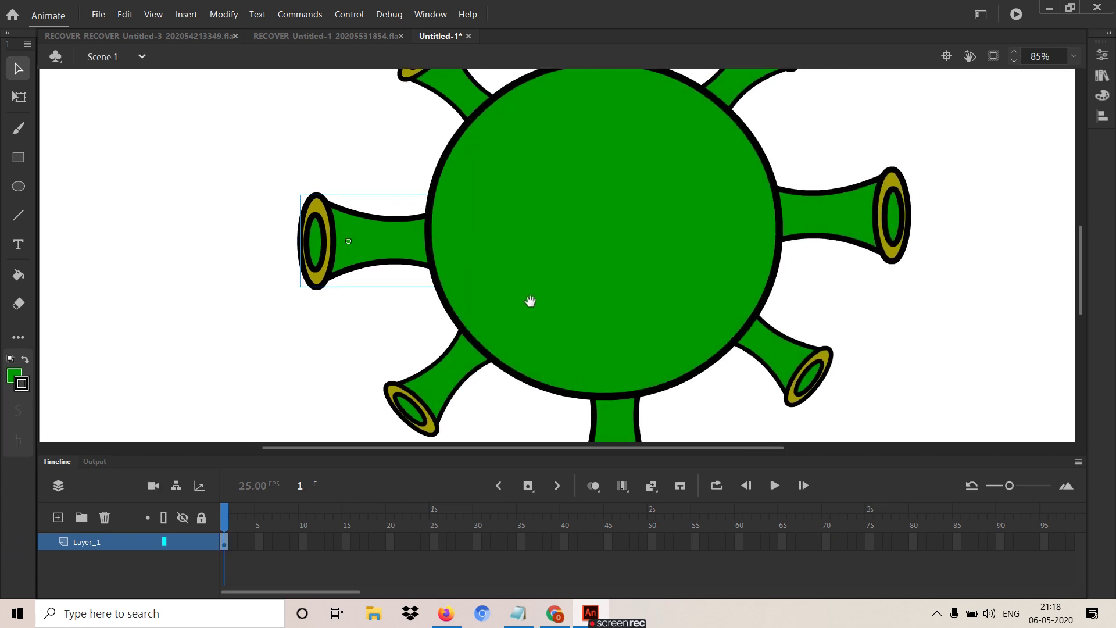
pyautogui.click(439, 395)
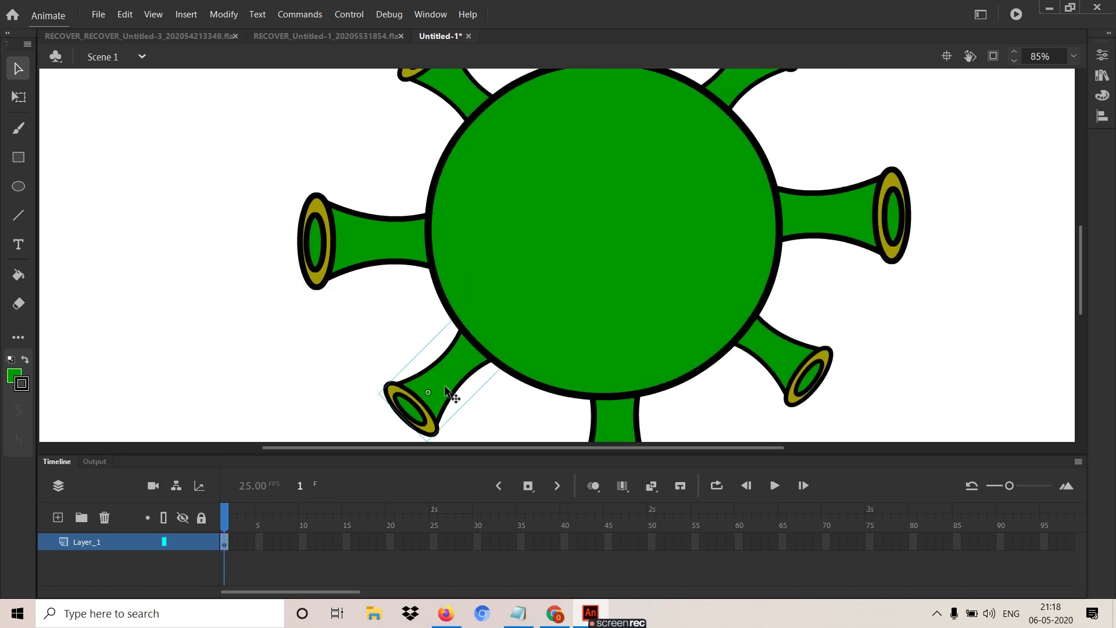
pyautogui.moveTo(465, 377); pyautogui.dragTo(466, 360)
pyautogui.hotkey('ctrl', '-')
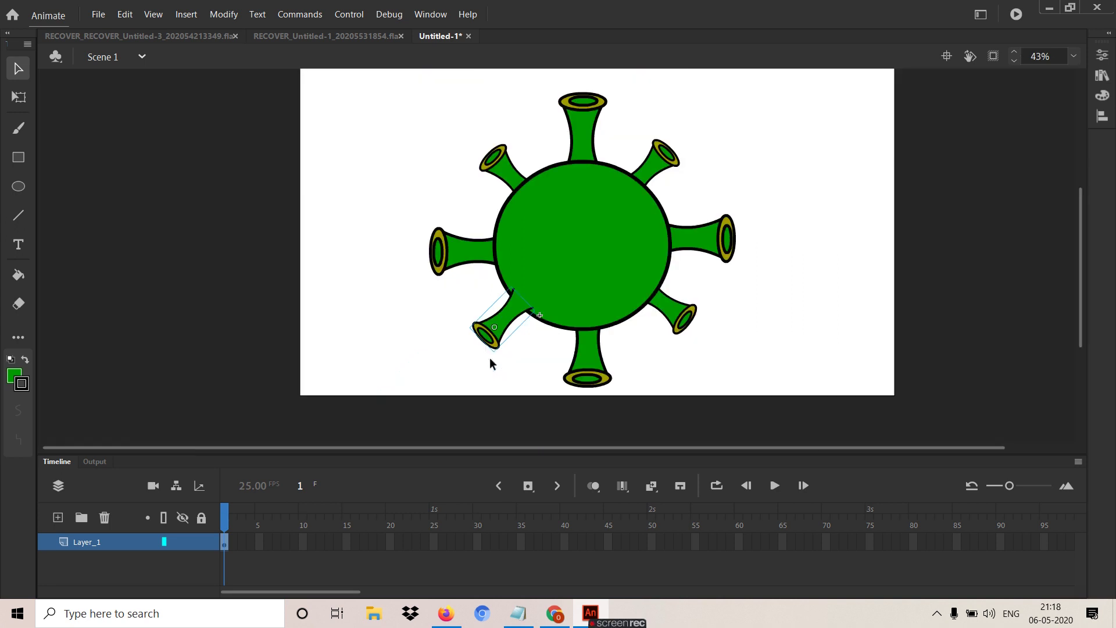
pyautogui.click(512, 177)
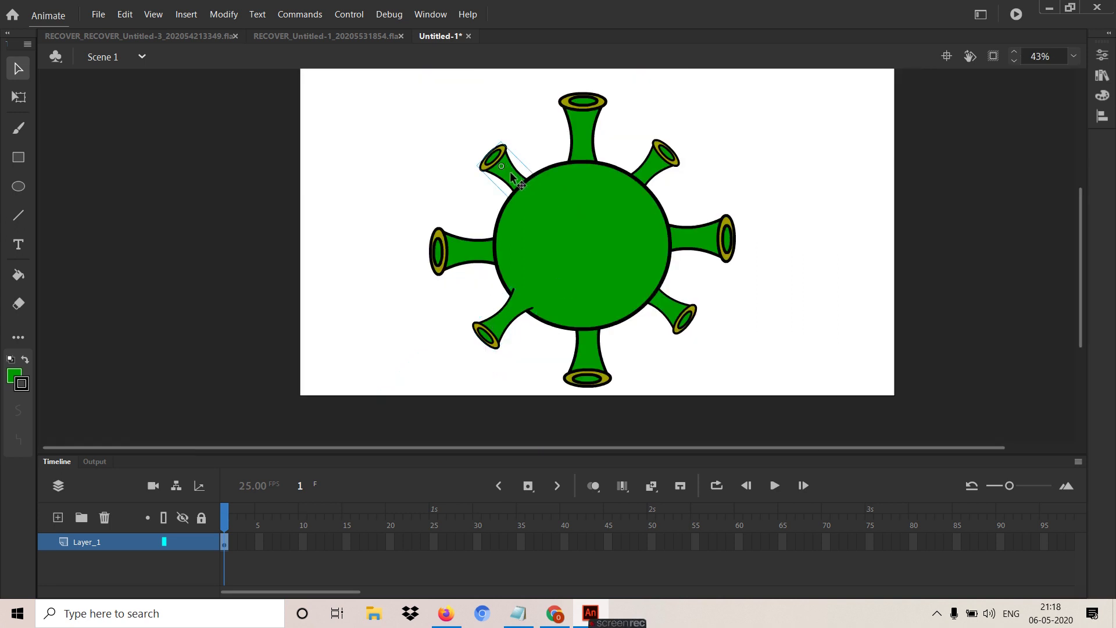
pyautogui.hotkey('ctrl', 'shift', 'Up')
pyautogui.click(655, 155)
pyautogui.hotkey('ctrl', 'shift', 'Up')
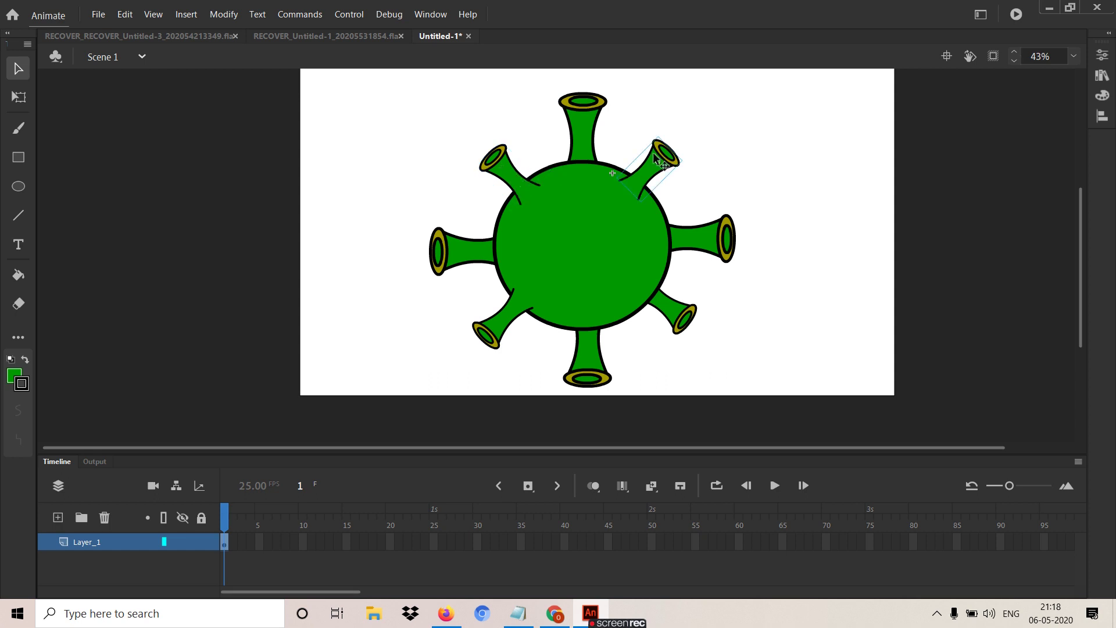
pyautogui.click(673, 313)
pyautogui.hotkey('ctrl', 'shift', 'Up')
pyautogui.click(789, 199)
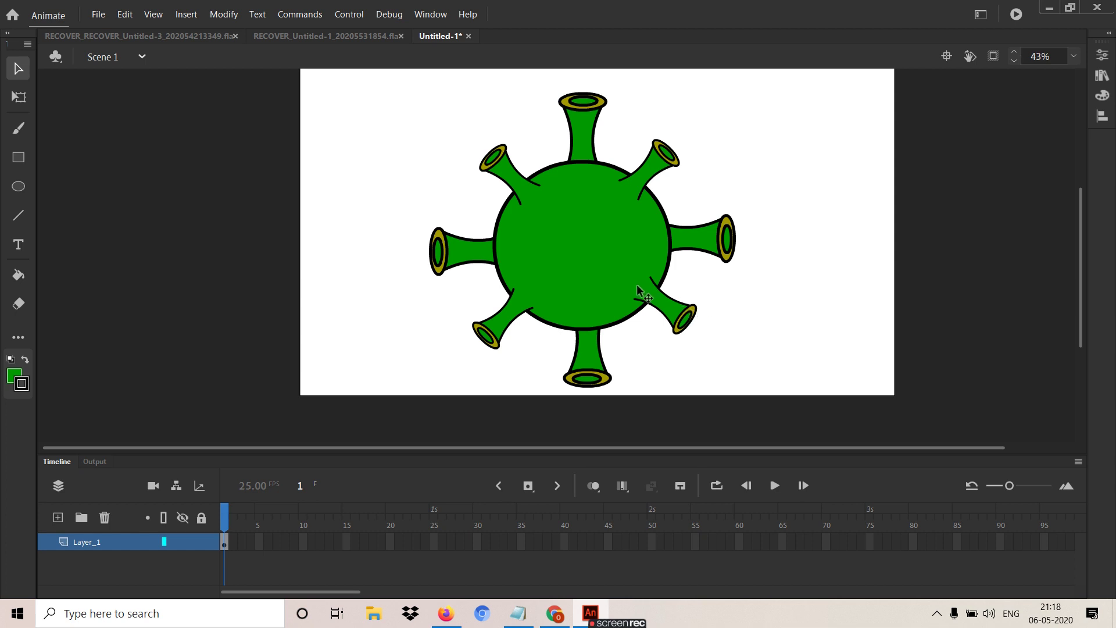
# - Place rotated copies of the small tube in the gaps between the existing tubes all around the circle
pyautogui.keyDown('alt'); pyautogui.moveTo(669, 311); pyautogui.dragTo(604, 353); pyautogui.keyUp('alt')
pyautogui.press('q')
pyautogui.moveTo(601, 307); pyautogui.dragTo(550, 114)
pyautogui.press('alt')
pyautogui.moveTo(538, 184); pyautogui.dragTo(486, 237)
pyautogui.moveTo(498, 164); pyautogui.dragTo(556, 319)
pyautogui.moveTo(477, 285); pyautogui.dragTo(503, 216)
pyautogui.moveTo(554, 160); pyautogui.dragTo(531, 201)
pyautogui.moveTo(559, 120)
pyautogui.mouseDown()
pyautogui.moveTo(563, 107)
pyautogui.moveTo(556, 114)
pyautogui.mouseUp()
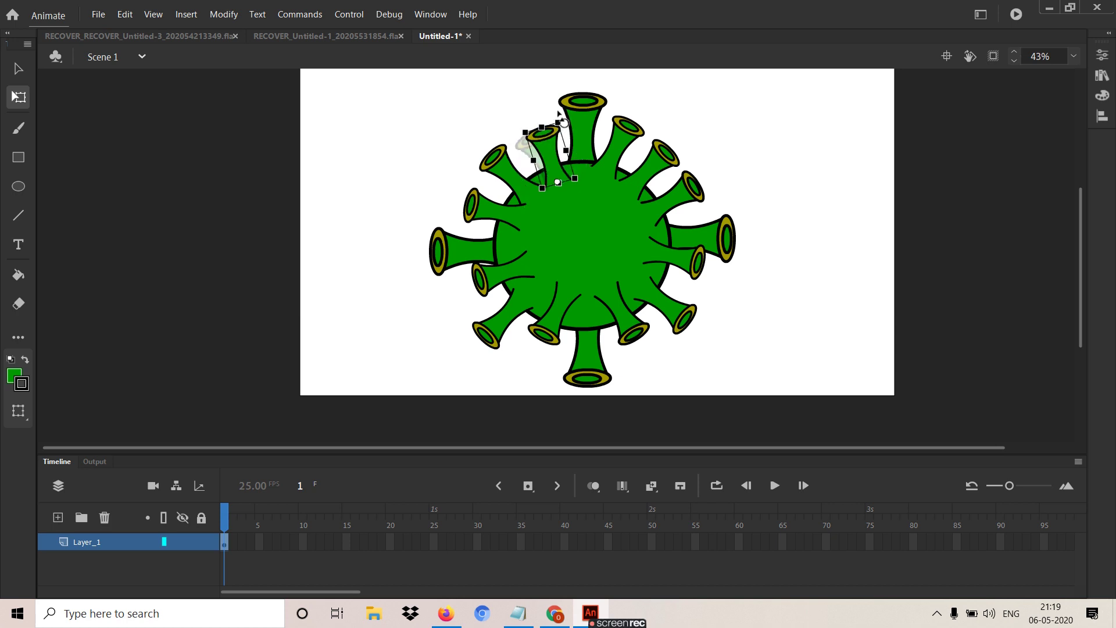
pyautogui.moveTo(642, 179); pyautogui.dragTo(664, 265)
pyautogui.click(846, 162)
# - Create a new empty group and draw an upright oval eye on the upper-left part of the circle inside it
pyautogui.moveTo(792, 145); pyautogui.dragTo(752, 175)
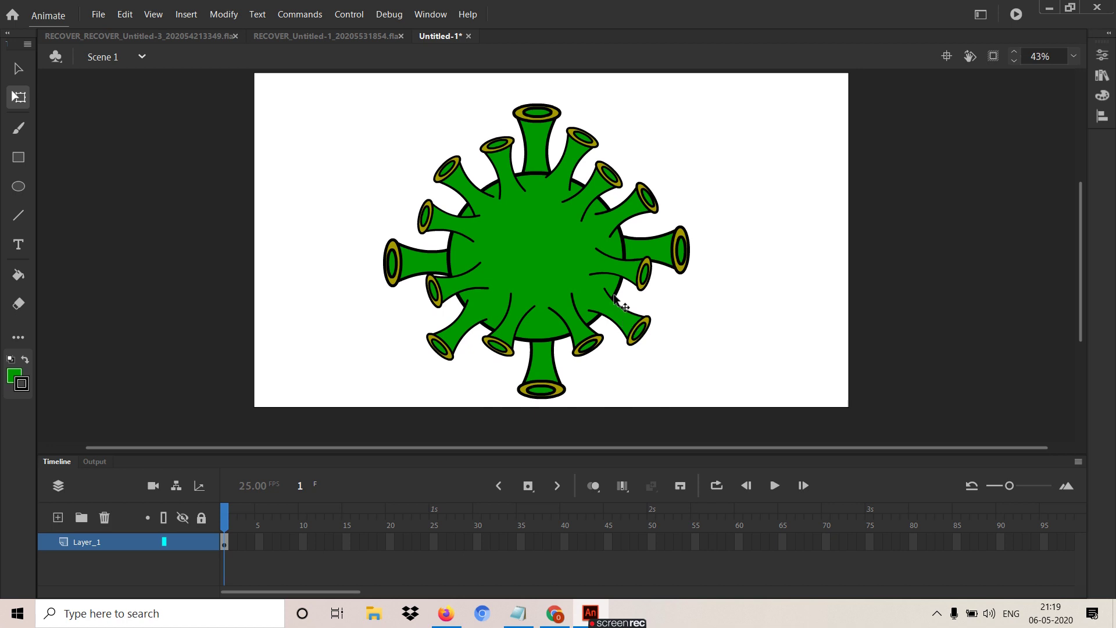
pyautogui.doubleClick(570, 334)
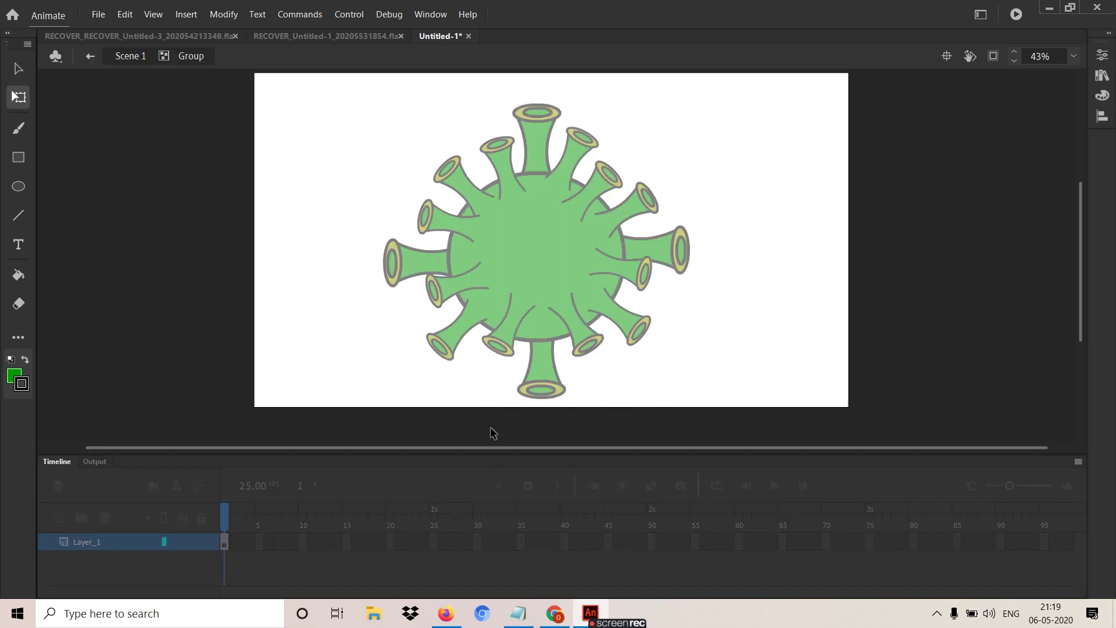
pyautogui.moveTo(431, 175); pyautogui.dragTo(637, 343)
pyautogui.moveTo(617, 214); pyautogui.dragTo(619, 280)
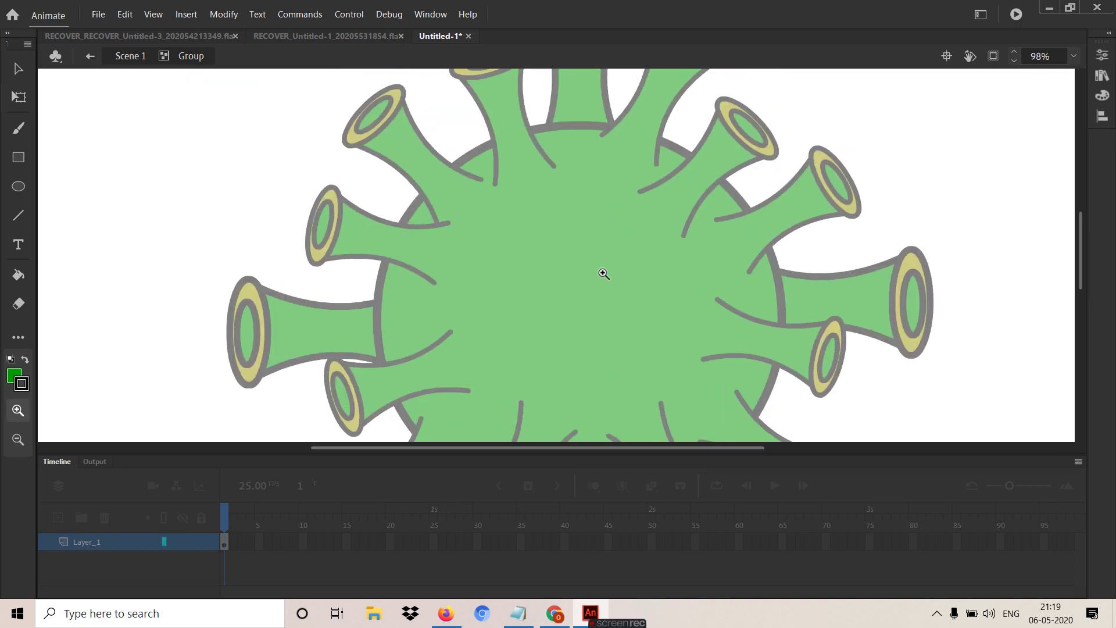
pyautogui.press('o')
pyautogui.moveTo(468, 226); pyautogui.dragTo(559, 333)
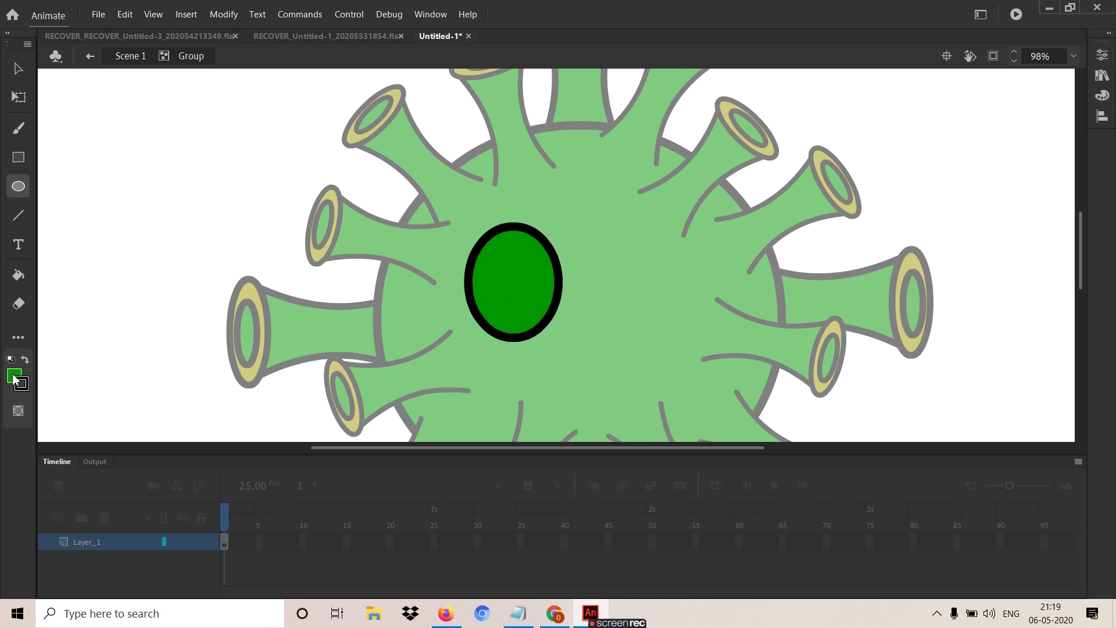
# - Fill the eye oval with white and select its black outline
pyautogui.click(14, 378)
pyautogui.click(80, 484)
pyautogui.press('k')
pyautogui.click(514, 281)
pyautogui.click(536, 332)
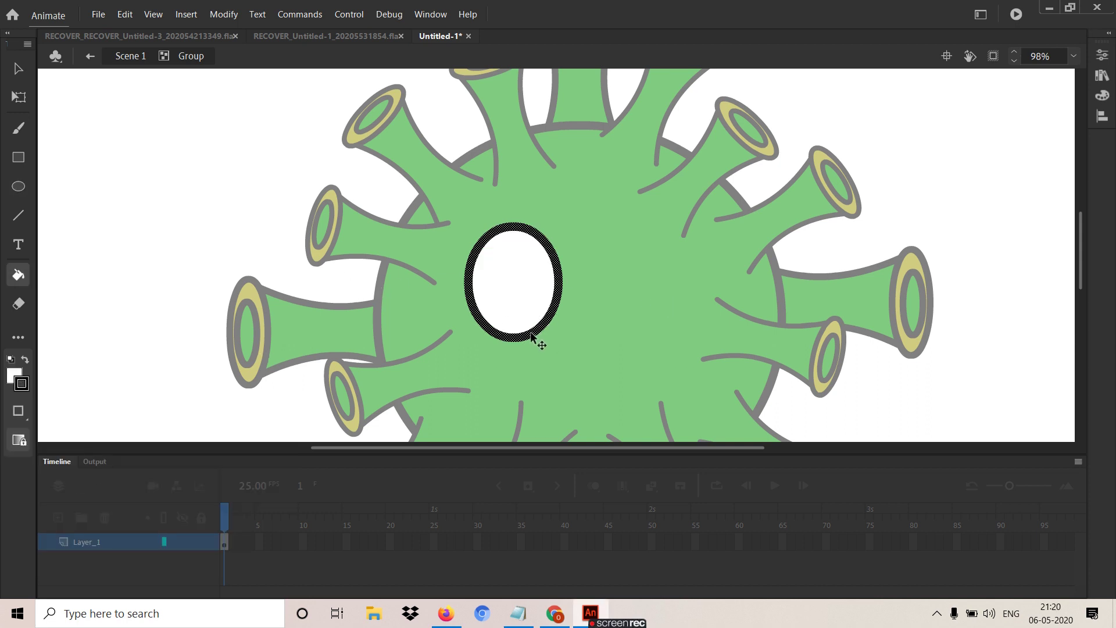
# - Set the stroke size of the eye oval's outline to 6
pyautogui.click(1102, 56)
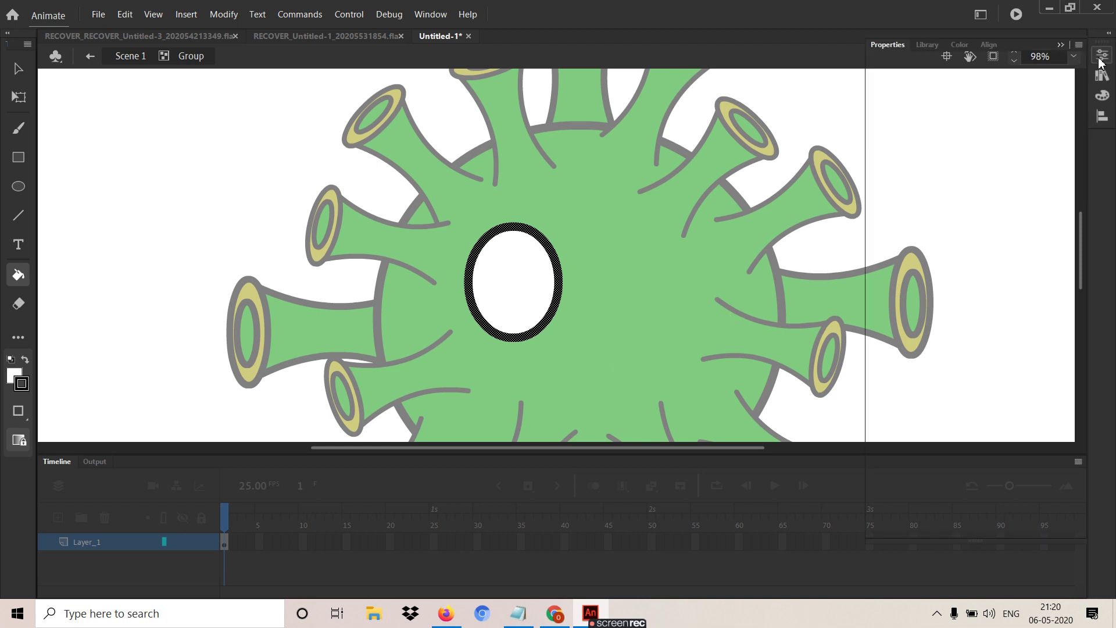
pyautogui.moveTo(900, 364); pyautogui.dragTo(896, 365)
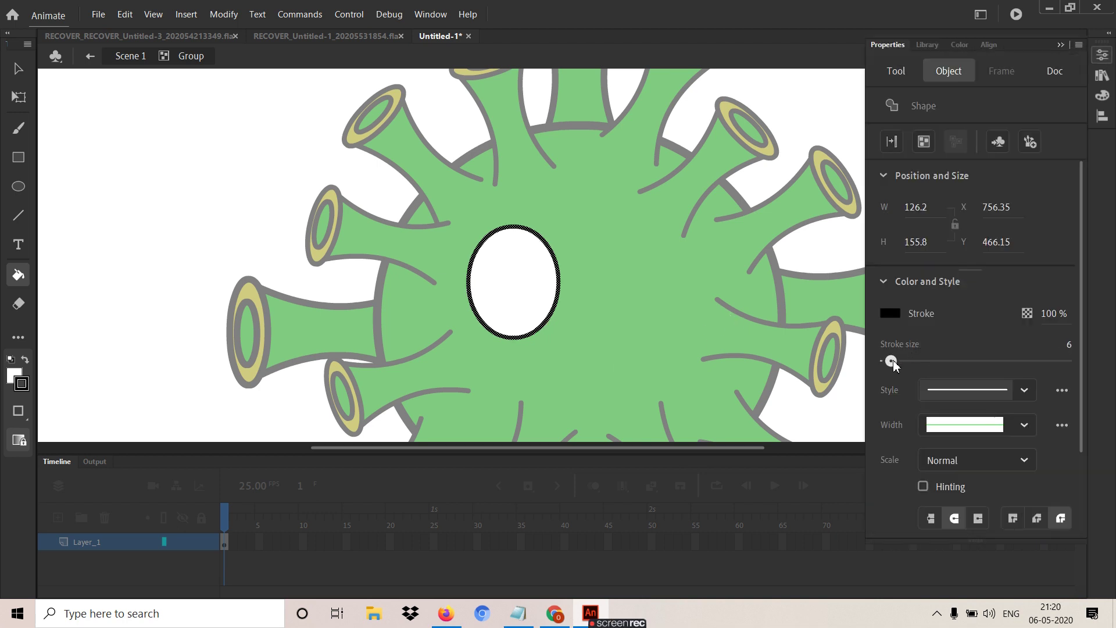
pyautogui.click(689, 295)
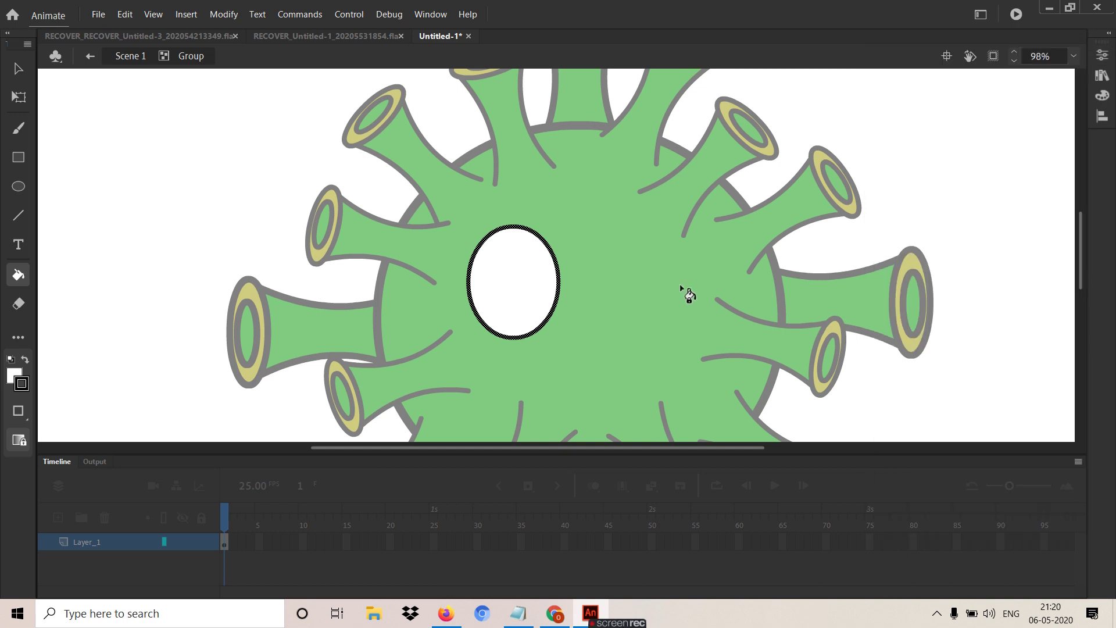
# - Draw a small upright oval pupil beside the eye with a tiny highlight circle on its upper-right edge, and fill the pupil with black
pyautogui.press('o')
pyautogui.moveTo(652, 274); pyautogui.dragTo(692, 334)
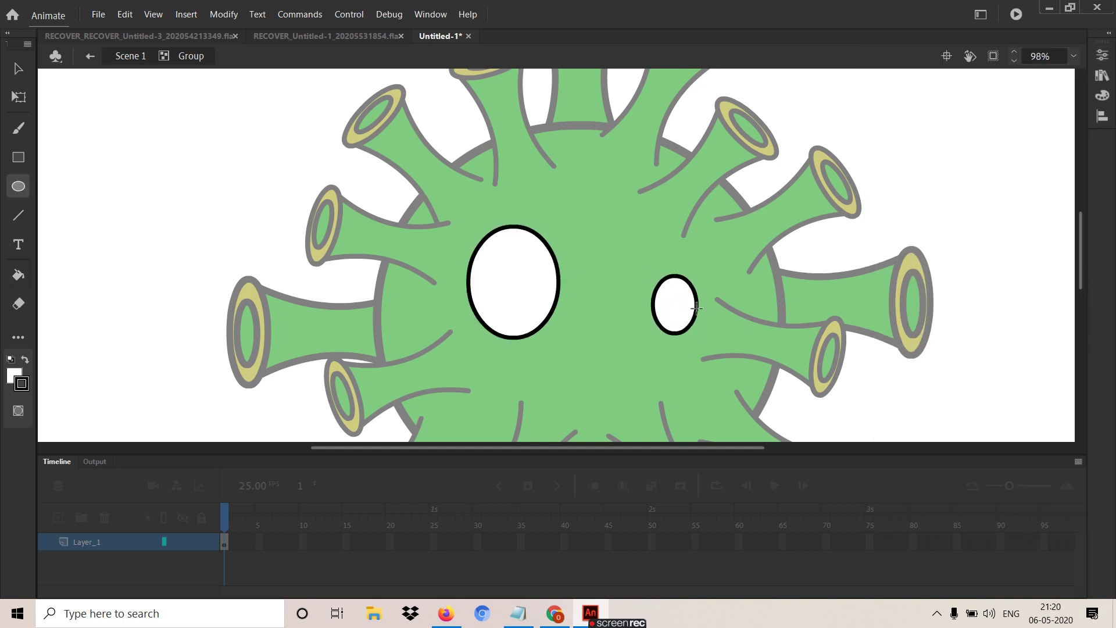
pyautogui.moveTo(681, 278); pyautogui.dragTo(702, 297)
pyautogui.click(10, 377)
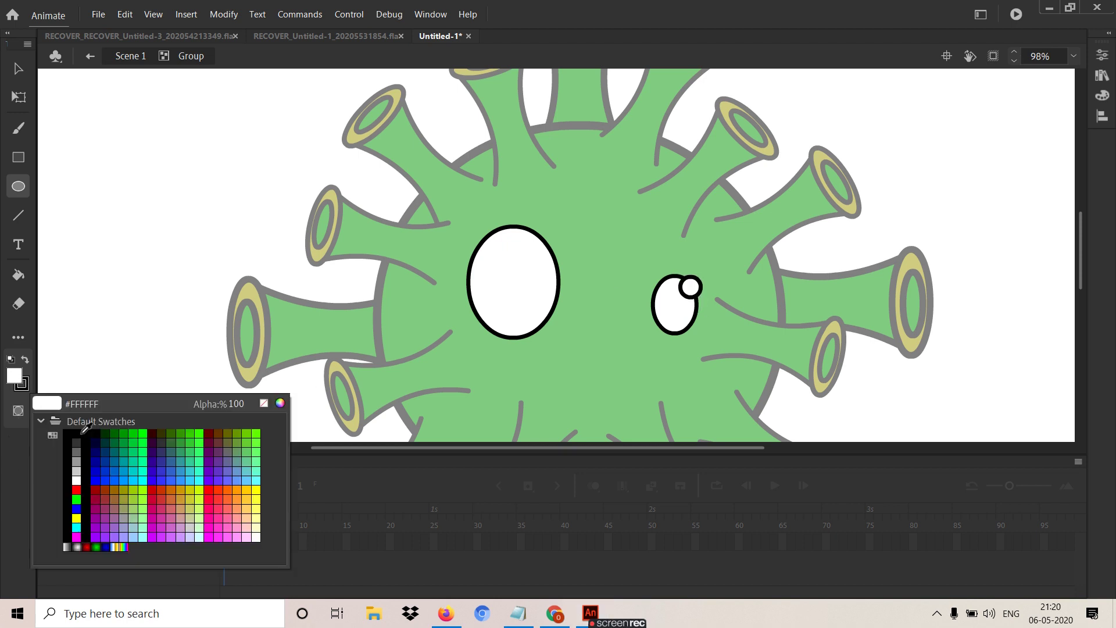
pyautogui.click(89, 454)
pyautogui.press('k')
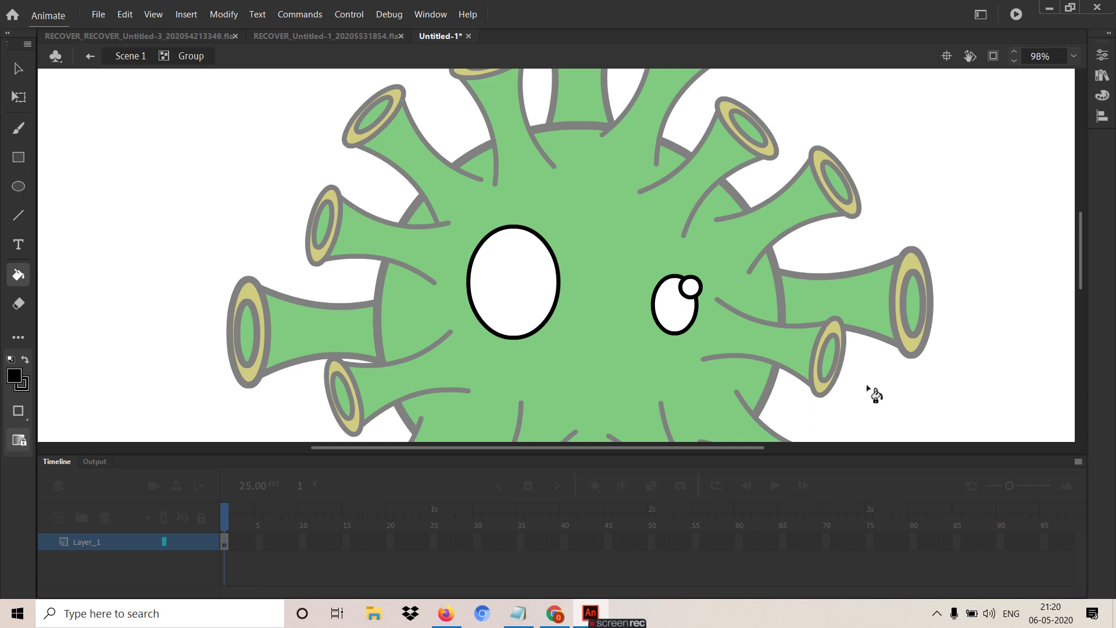
pyautogui.click(684, 309)
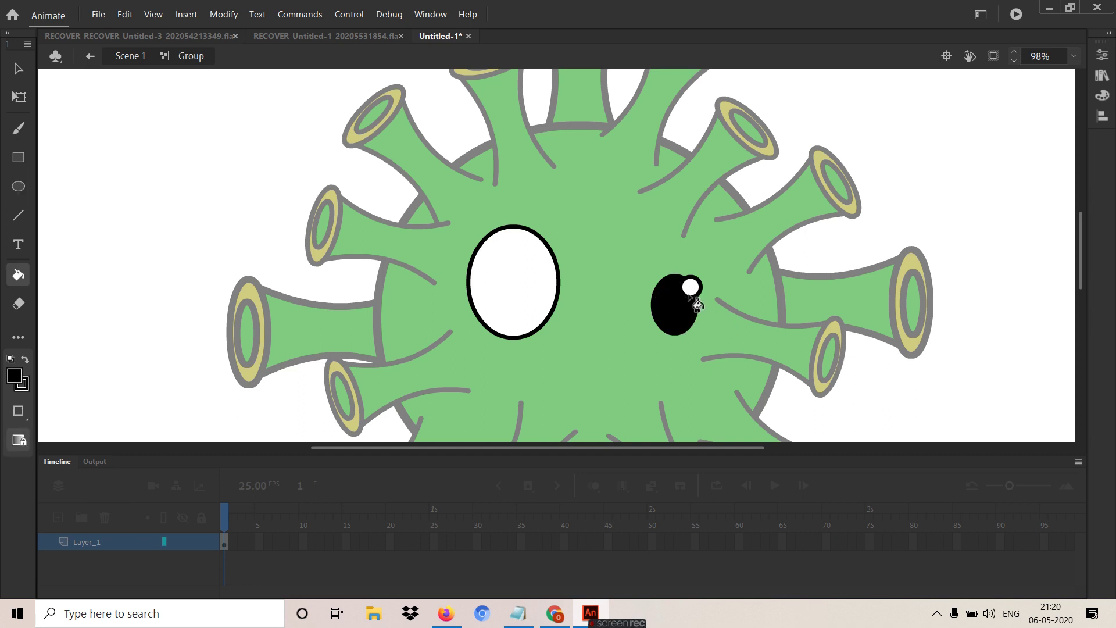
# - Remove the highlight circle's outer outline, group the pupil shapes and move the group into the white eye oval
pyautogui.press('v')
pyautogui.click(698, 302)
pyautogui.press('Escape')
pyautogui.moveTo(734, 262); pyautogui.dragTo(615, 382)
pyautogui.hotkey('ctrl', 'g')
pyautogui.moveTo(678, 320); pyautogui.dragTo(525, 320)
pyautogui.press('Escape')
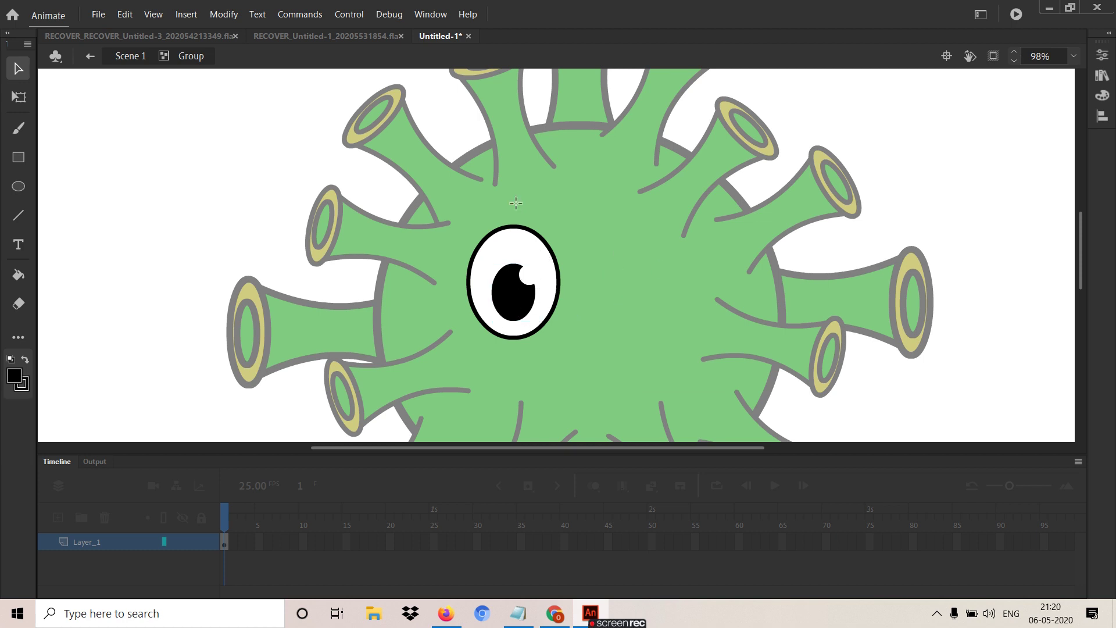
pyautogui.press('r')
pyautogui.moveTo(426, 246); pyautogui.dragTo(605, 150)
pyautogui.hotkey('ctrl', 'z')
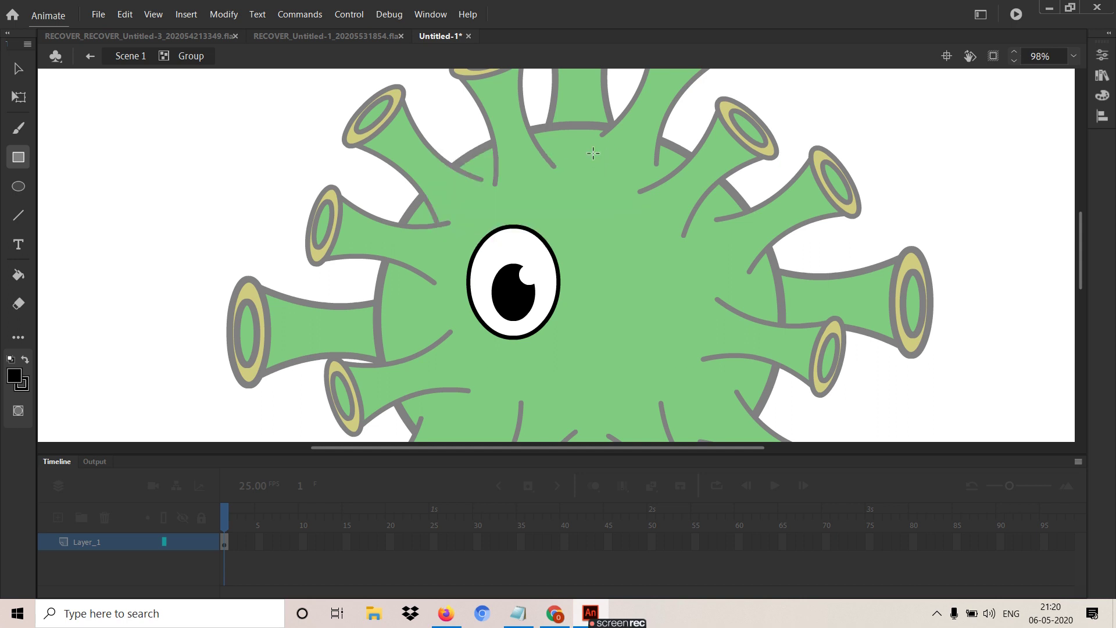
# - Draw a slanted black line above the eye and bend it into an S-shaped eyebrow
pyautogui.press('n')
pyautogui.moveTo(442, 231); pyautogui.dragTo(575, 155)
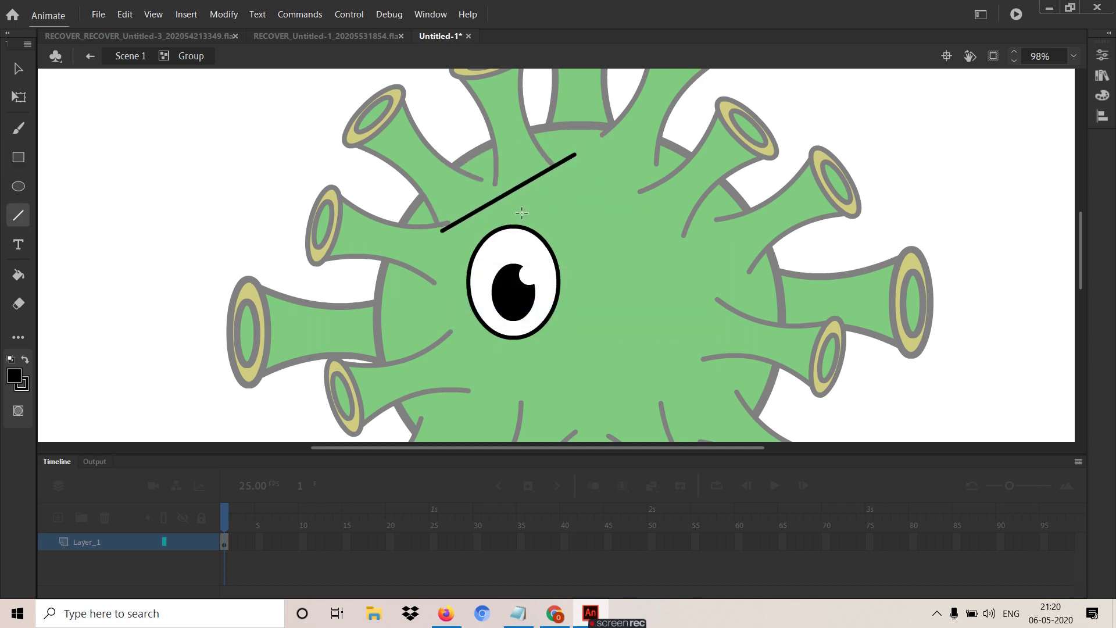
pyautogui.press('v')
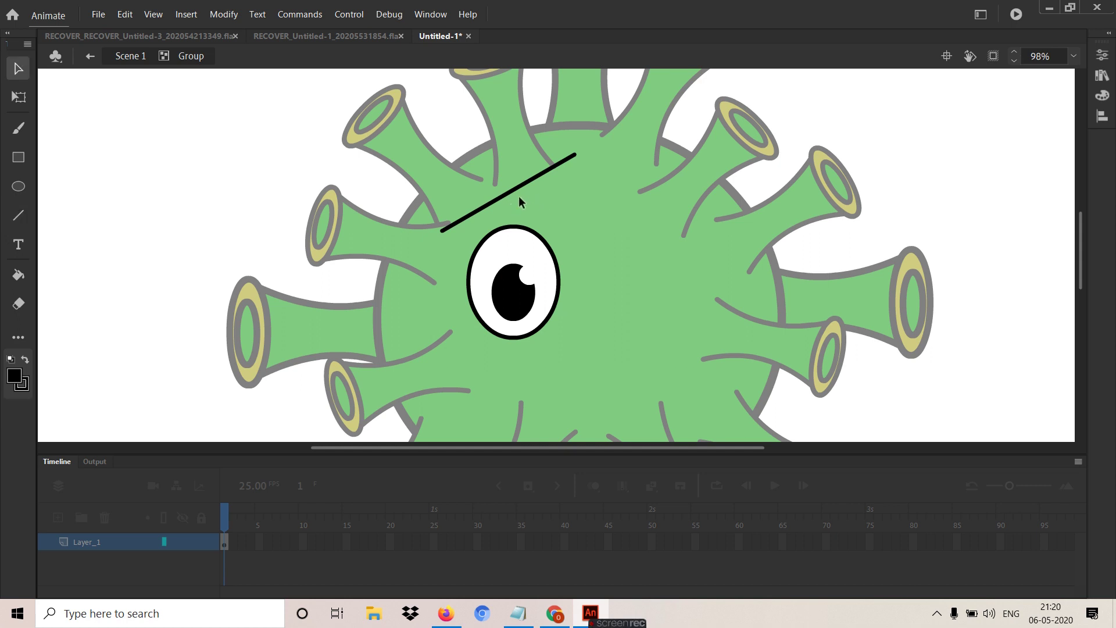
pyautogui.moveTo(514, 196); pyautogui.dragTo(554, 189)
pyautogui.moveTo(491, 211); pyautogui.dragTo(493, 193)
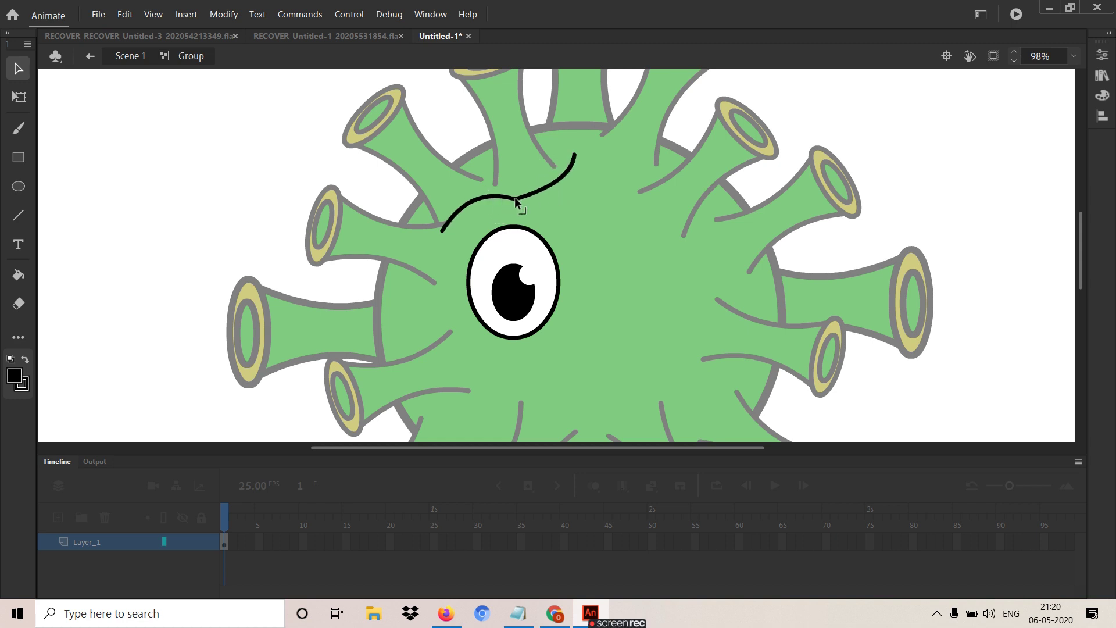
# - Set the eyebrow's stroke size to 9, narrow it and position it just above the eye
pyautogui.doubleClick(528, 185)
pyautogui.moveTo(530, 185); pyautogui.dragTo(538, 232)
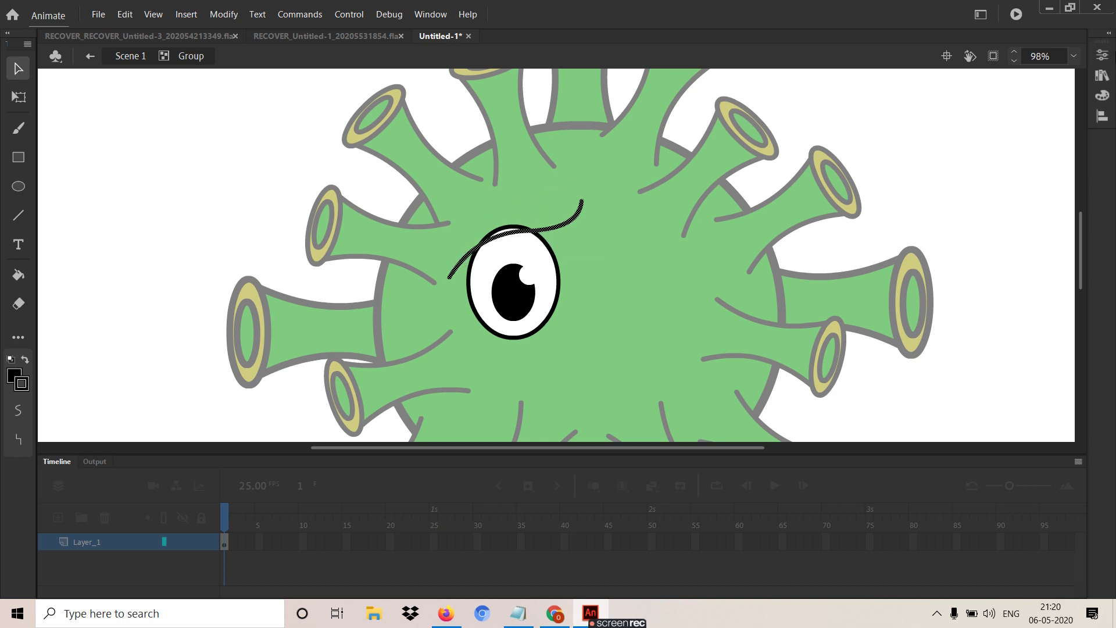
pyautogui.click(1103, 56)
pyautogui.moveTo(896, 394); pyautogui.dragTo(899, 395)
pyautogui.press('q')
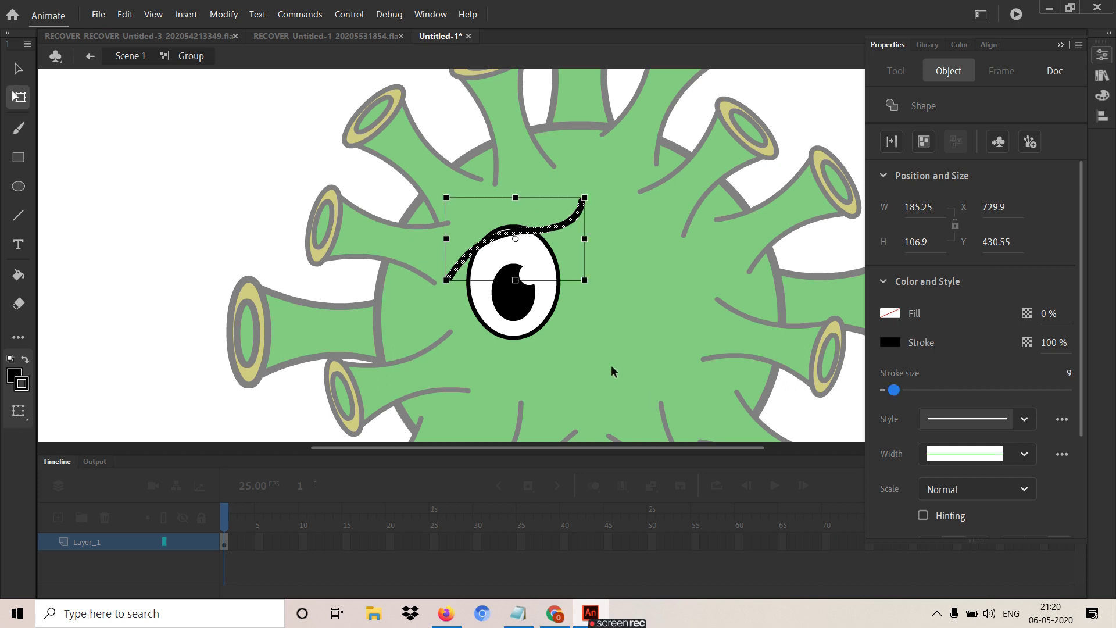
pyautogui.moveTo(585, 241)
pyautogui.mouseDown()
pyautogui.moveTo(529, 231)
pyautogui.moveTo(528, 242)
pyautogui.moveTo(509, 199)
pyautogui.moveTo(518, 206)
pyautogui.mouseUp()
pyautogui.click(594, 200)
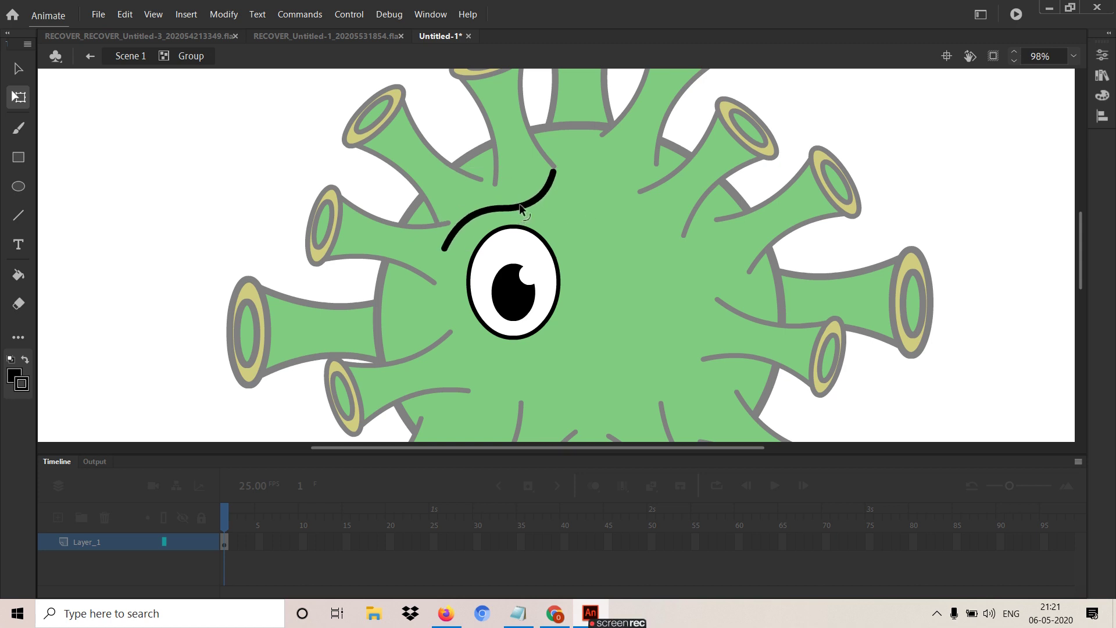
# - Reshape the eyebrow's inner end and outer curve, and move it down across the upper part of the eye
pyautogui.moveTo(555, 171); pyautogui.dragTo(542, 175)
pyautogui.moveTo(482, 210)
pyautogui.mouseDown()
pyautogui.moveTo(462, 206)
pyautogui.moveTo(478, 210)
pyautogui.mouseUp()
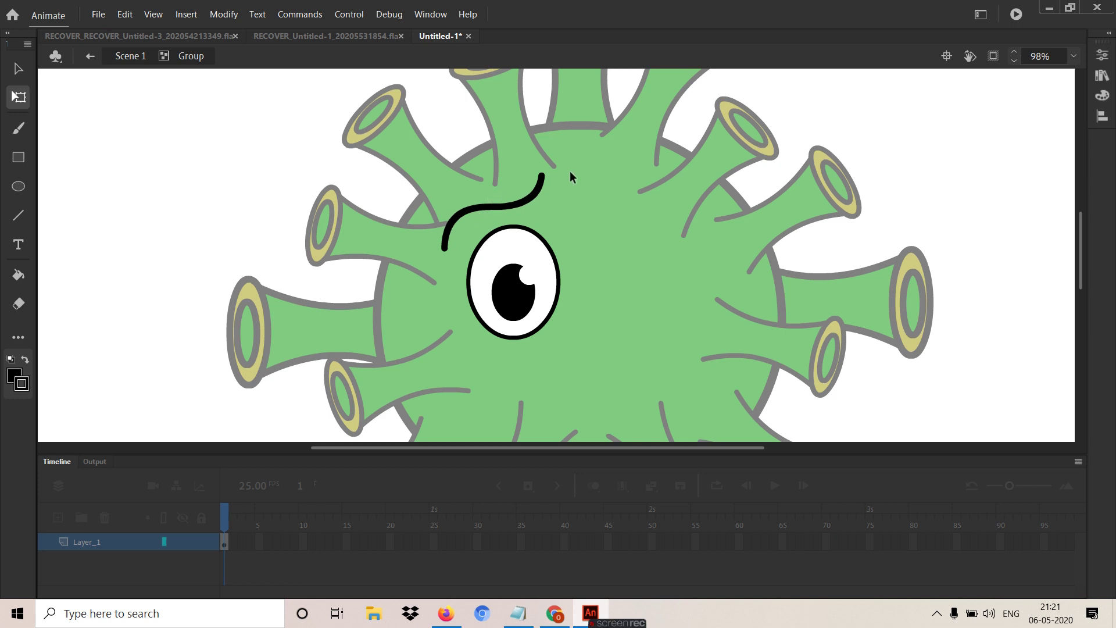
pyautogui.moveTo(543, 174); pyautogui.dragTo(538, 157)
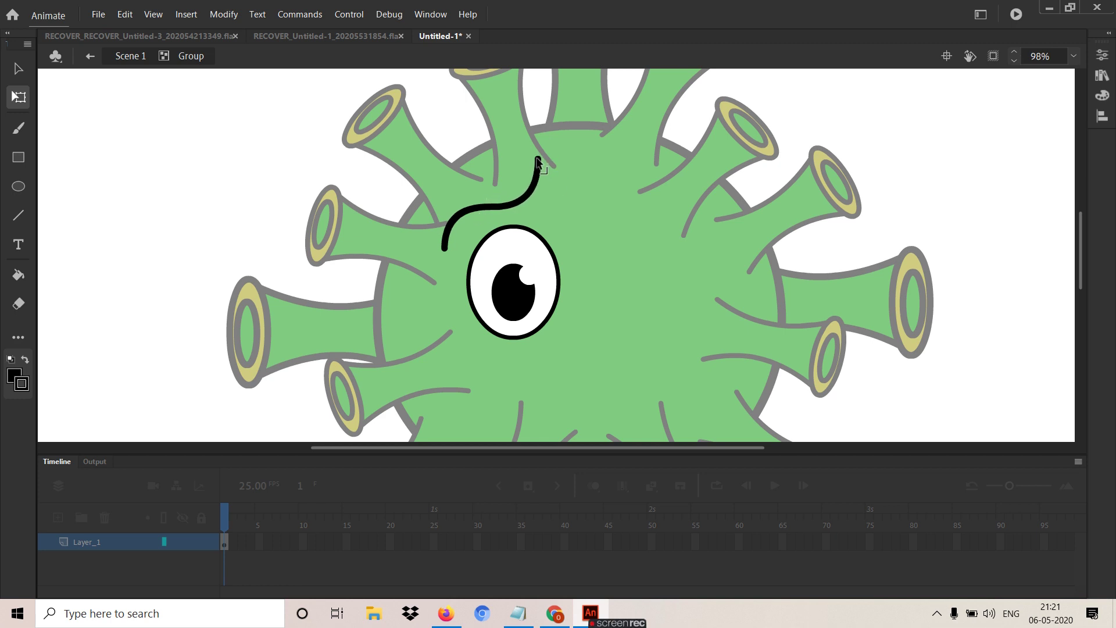
pyautogui.click(531, 193)
pyautogui.click(532, 201)
pyautogui.click(527, 197)
pyautogui.moveTo(528, 199); pyautogui.dragTo(539, 237)
pyautogui.moveTo(608, 189); pyautogui.dragTo(682, 185)
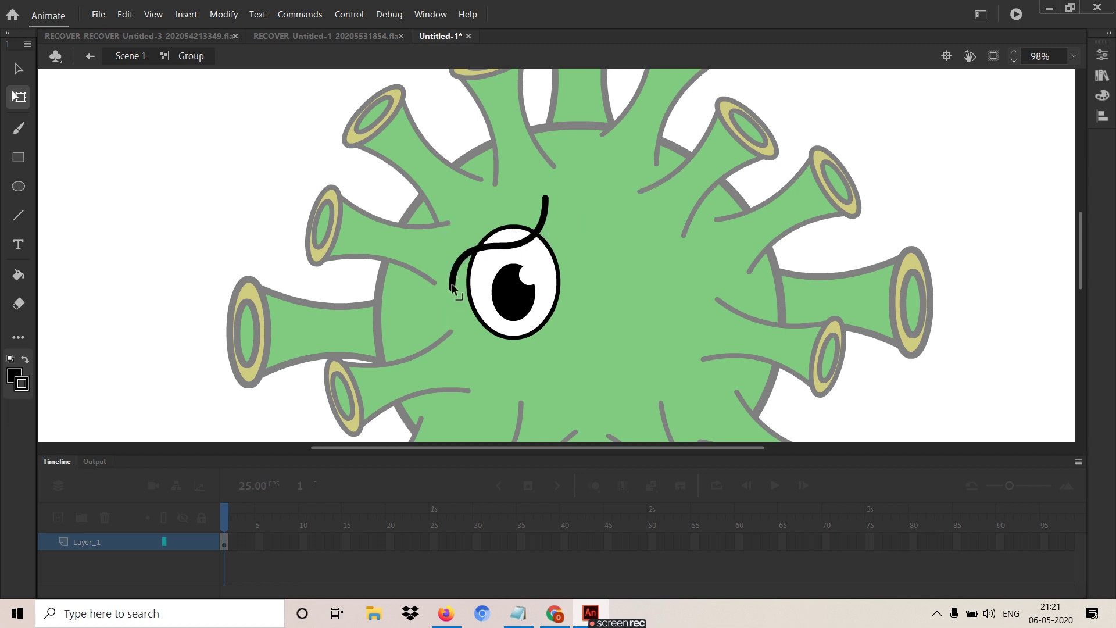
# - Delete the eyebrow's loose outer tail and the part of the eye above the eyebrow, and leave the group
pyautogui.moveTo(450, 255); pyautogui.dragTo(408, 241)
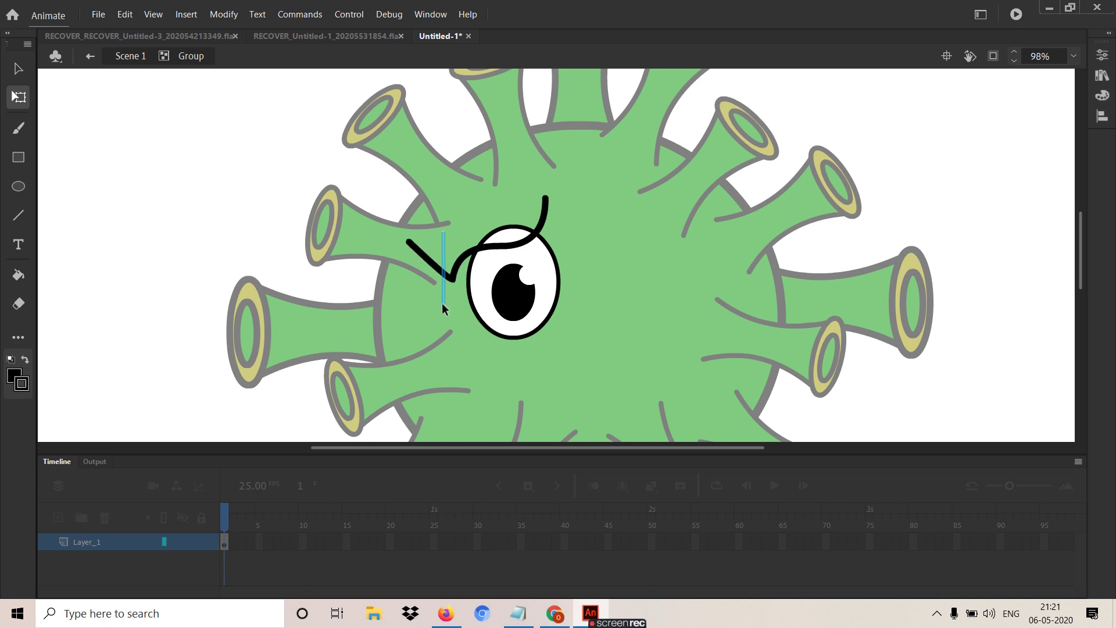
pyautogui.moveTo(458, 303); pyautogui.dragTo(458, 305)
pyautogui.press('Delete')
pyautogui.click(440, 271)
pyautogui.press('Delete')
pyautogui.click(508, 239)
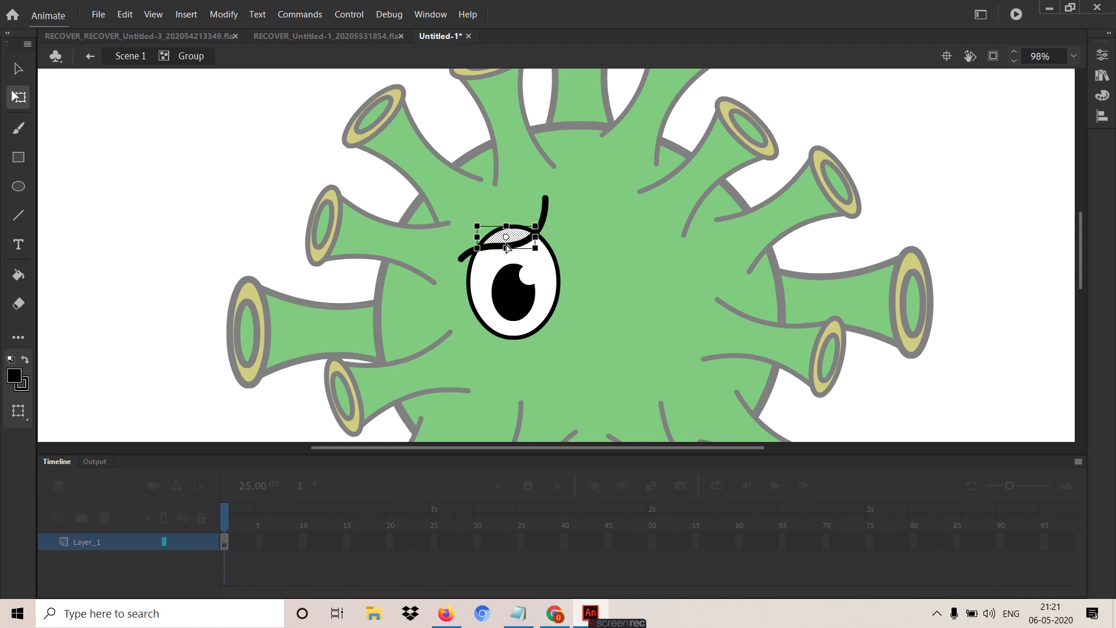
pyautogui.press('Delete')
pyautogui.scroll(-1, 592, 242)
pyautogui.hscroll(1, 592, 242)
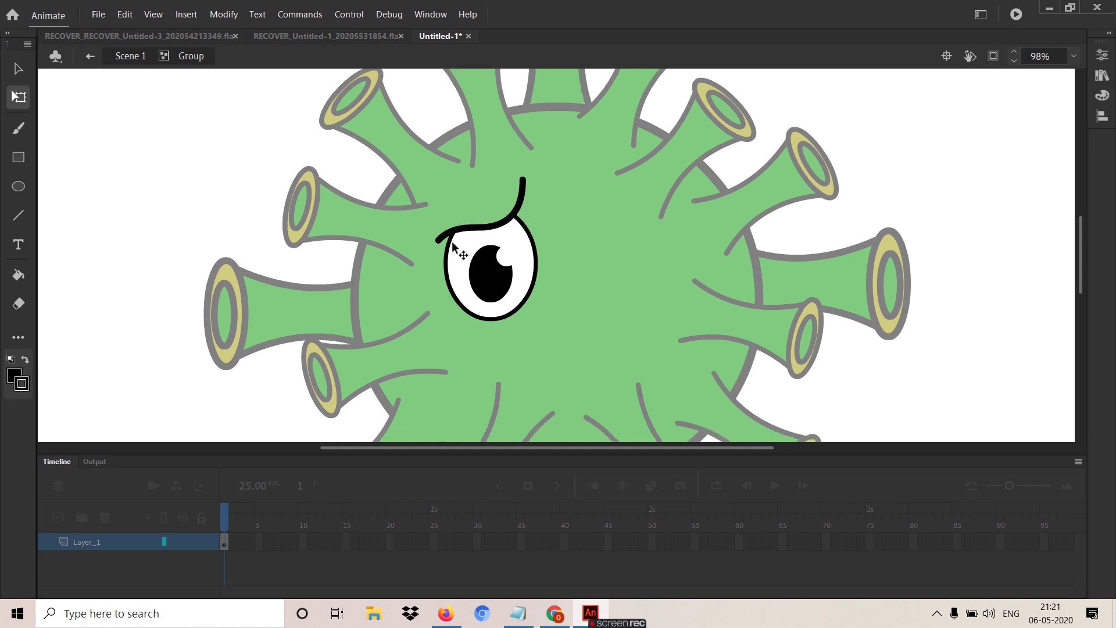
pyautogui.doubleClick(589, 246)
# - Duplicate the finished eye with its eyebrow beside the original and flip the copy horizontally
pyautogui.click(515, 275)
pyautogui.moveTo(504, 286); pyautogui.dragTo(619, 285)
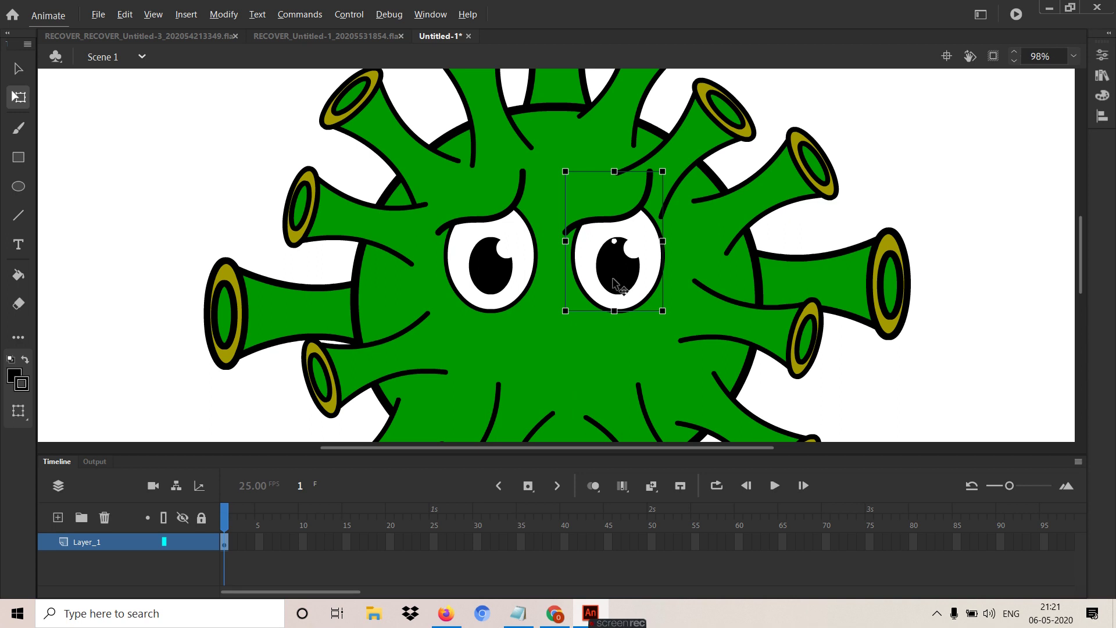
pyautogui.hotkey('alt', 'm')
pyautogui.press('t')
pyautogui.click(487, 305)
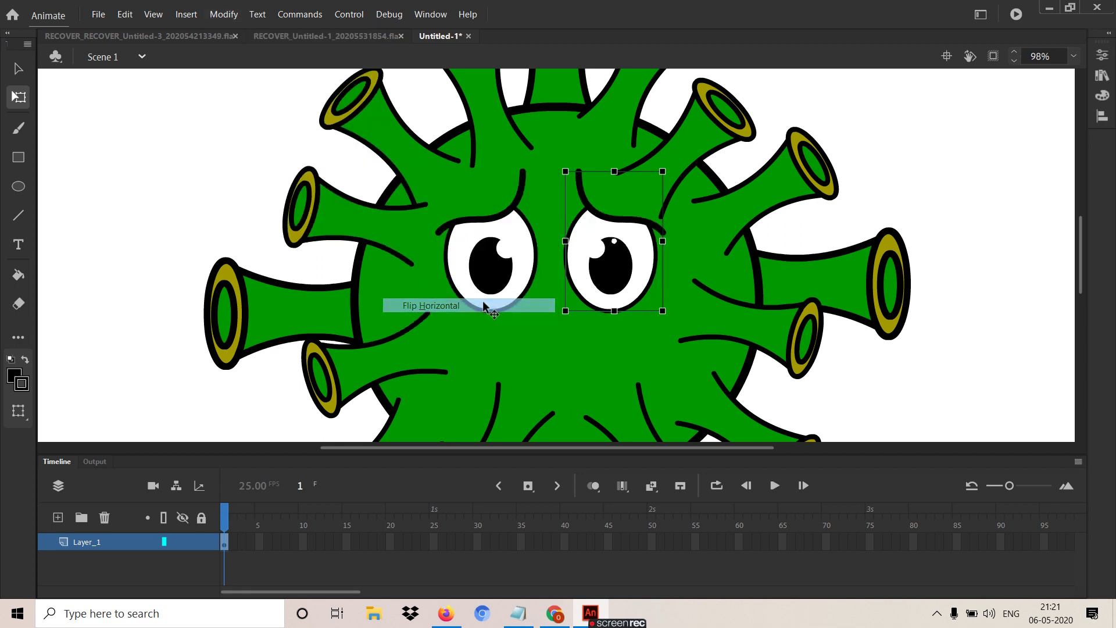
# - Adjust the positions of both eyes so they sit level and evenly spaced on the virus body
pyautogui.moveTo(621, 290); pyautogui.dragTo(629, 290)
pyautogui.press('space')
pyautogui.moveTo(613, 342); pyautogui.dragTo(594, 303)
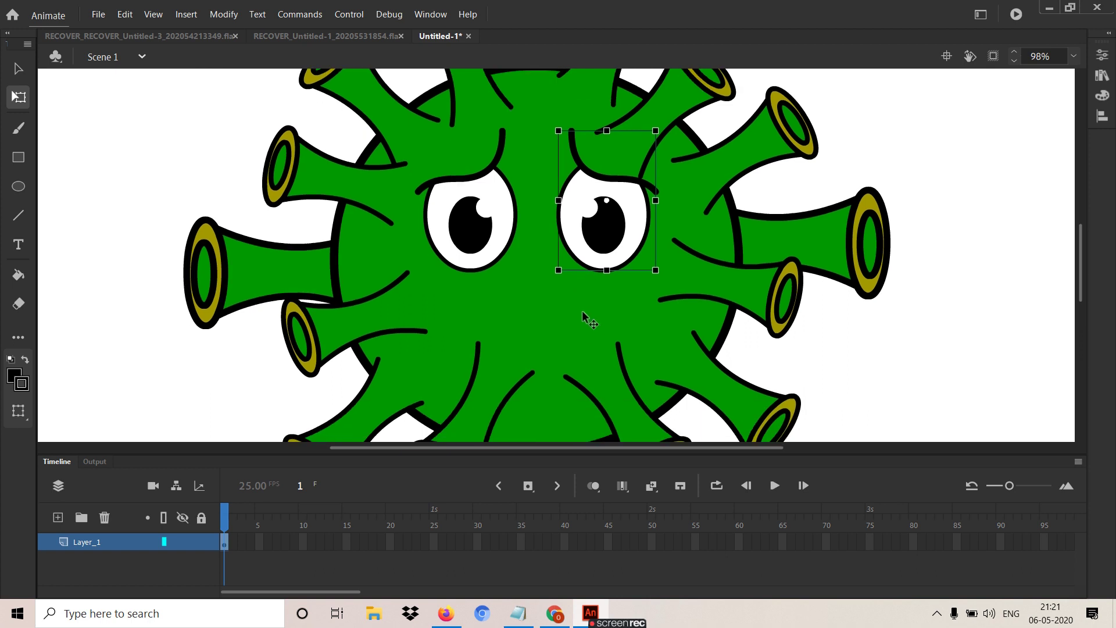
pyautogui.hscroll(1, 581, 332)
pyautogui.moveTo(443, 245); pyautogui.dragTo(441, 251)
pyautogui.moveTo(590, 250); pyautogui.dragTo(570, 254)
pyautogui.scroll(-1, 561, 318)
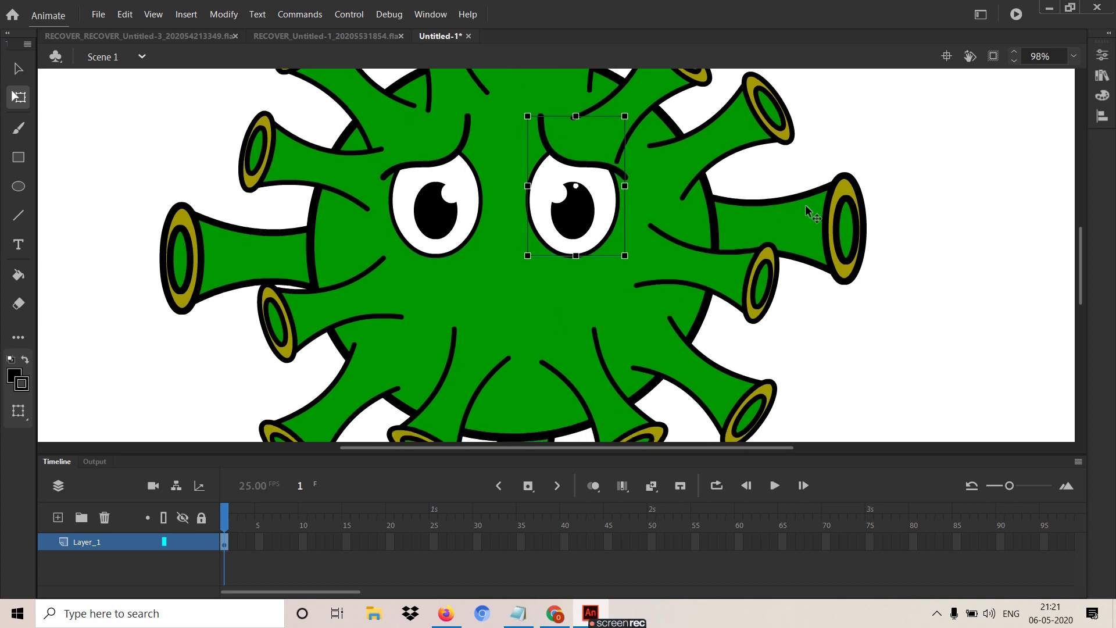
pyautogui.click(996, 168)
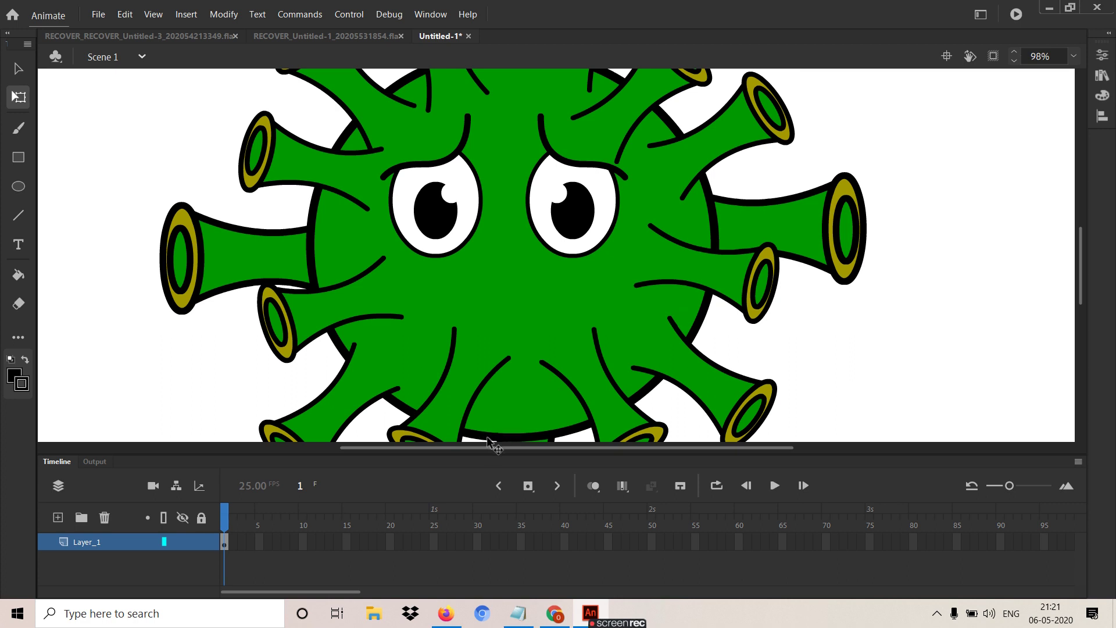
# - In a new group, draw a wide rectangle below the eyes for the mouth and delete its black fill
pyautogui.doubleClick(500, 423)
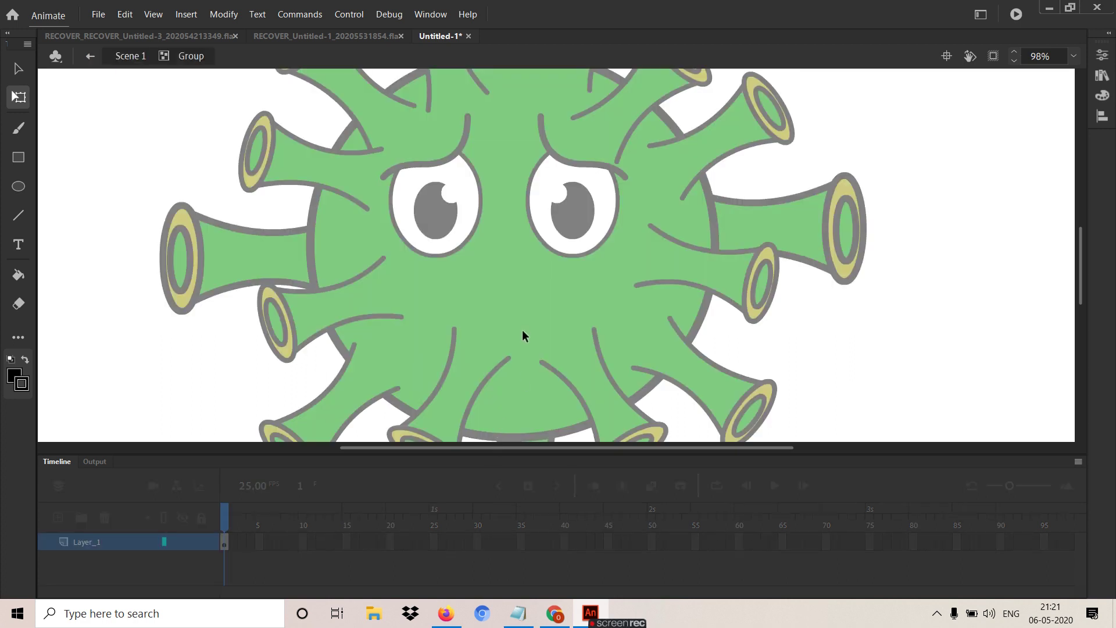
pyautogui.press('r')
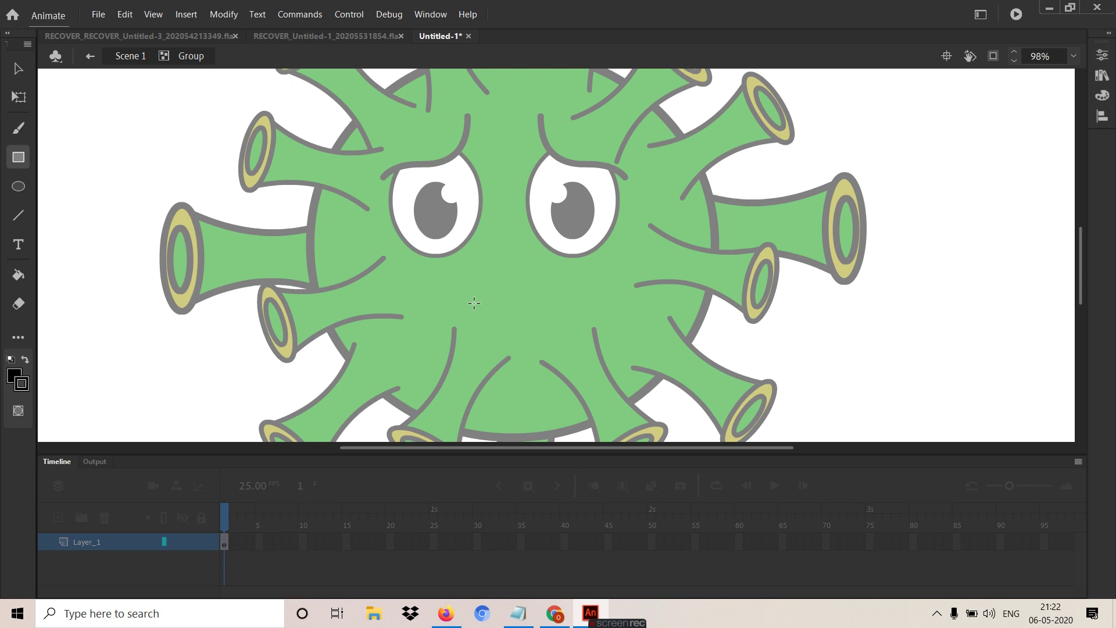
pyautogui.moveTo(414, 288); pyautogui.dragTo(623, 400)
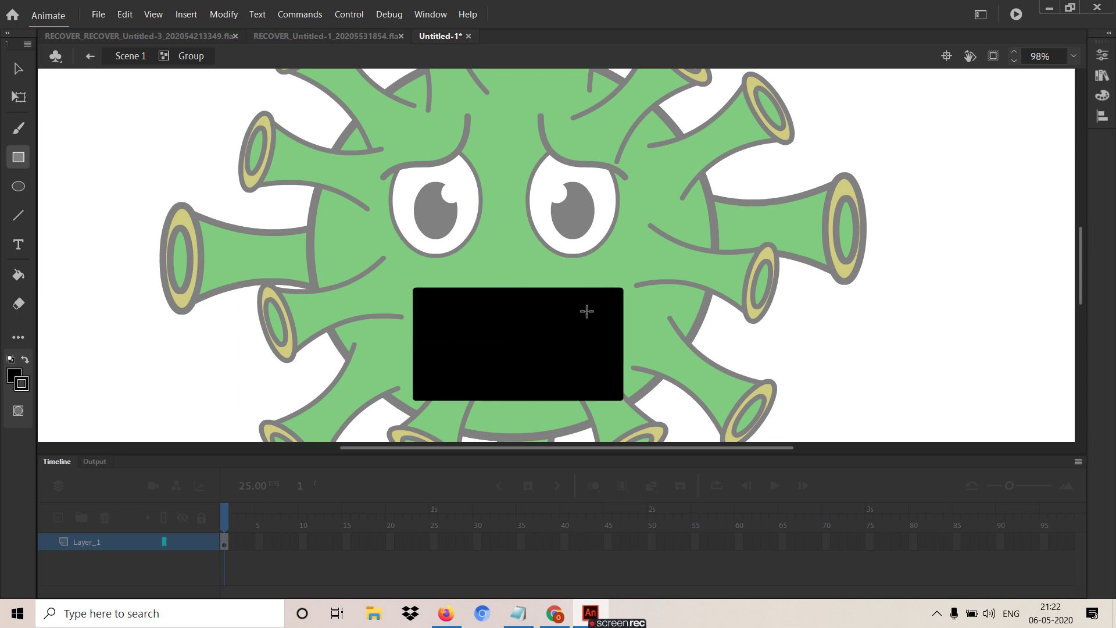
pyautogui.press('v')
pyautogui.click(565, 347)
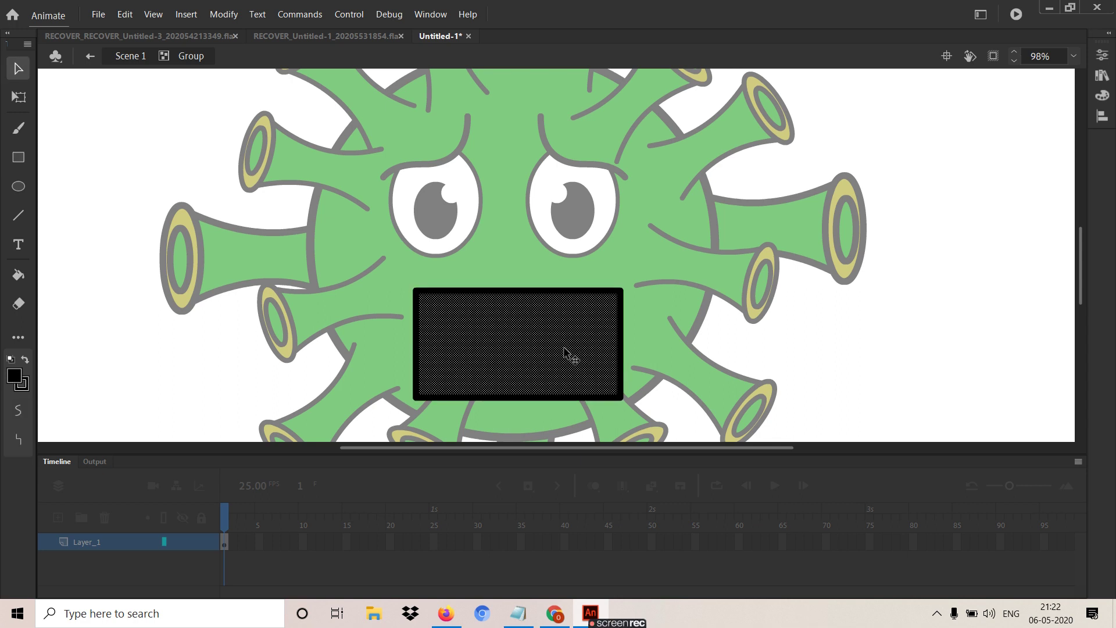
pyautogui.press('Delete')
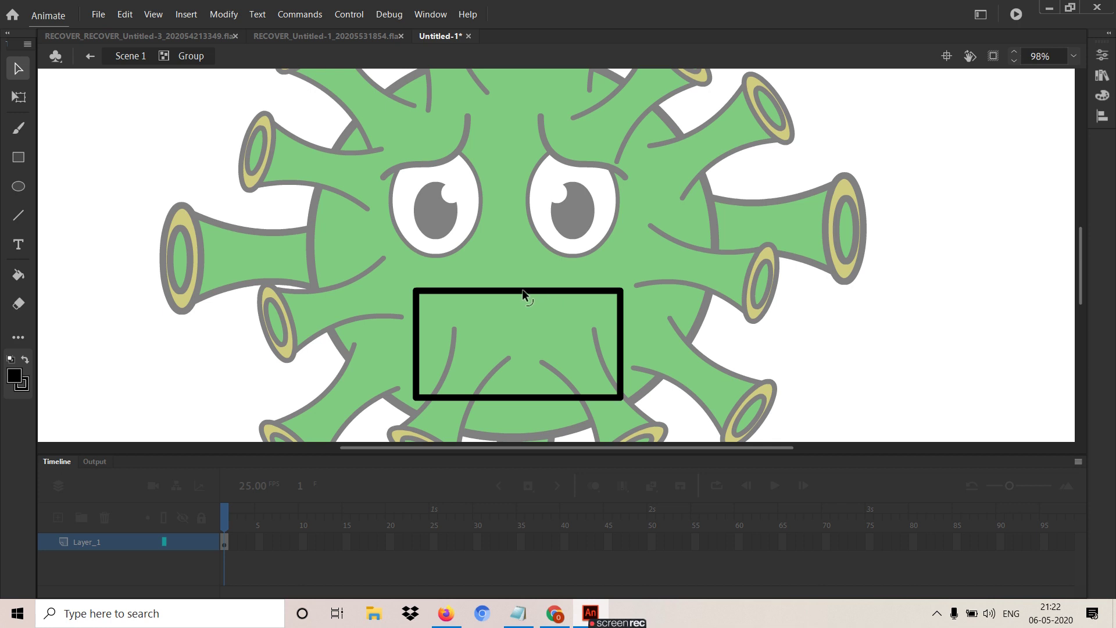
# - Bend the rectangle's upper edge upward, merge its lower-left corner into the upper-left one, and curve the lower edge downward
pyautogui.moveTo(525, 291); pyautogui.dragTo(549, 266)
pyautogui.moveTo(421, 398); pyautogui.dragTo(432, 333)
pyautogui.hotkey('ctrl', 'z')
pyautogui.moveTo(420, 395); pyautogui.dragTo(415, 293)
pyautogui.moveTo(501, 340); pyautogui.dragTo(514, 394)
# - Try curving the mouth's upper edge downward into a smile and pulling up its right corner, and undo these changes
pyautogui.moveTo(531, 273); pyautogui.dragTo(543, 323)
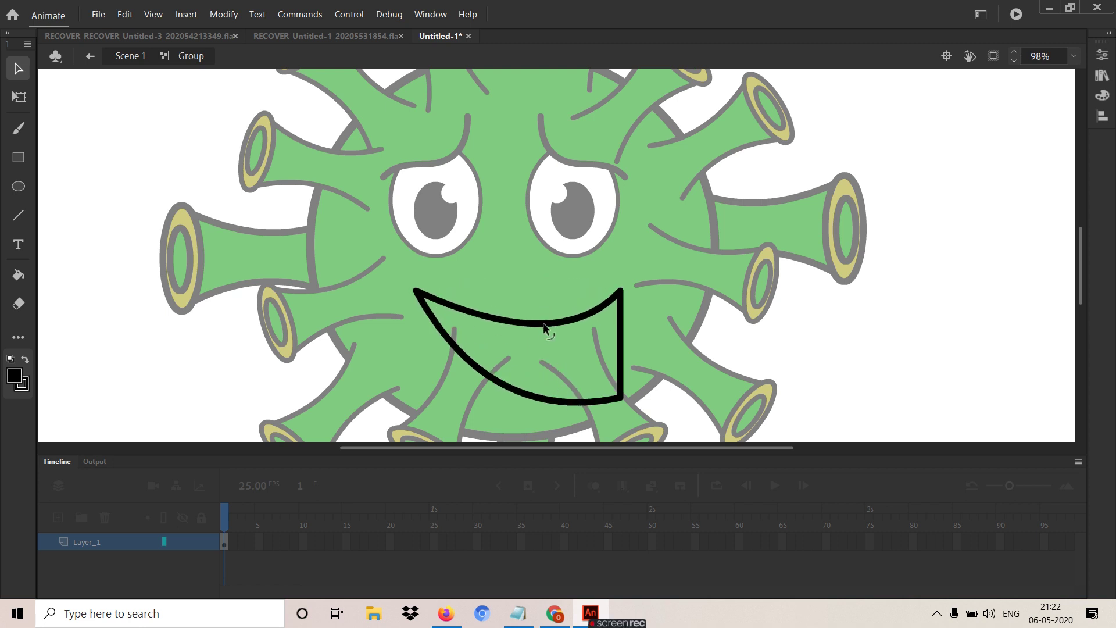
pyautogui.moveTo(621, 289); pyautogui.dragTo(653, 251)
pyautogui.moveTo(580, 307); pyautogui.dragTo(573, 239)
pyautogui.click(571, 284)
pyautogui.hotkey('ctrl', 'z')
pyautogui.hotkey('ctrl', 'z')
# - Arch the mouth's upper edge, merge its two right corners and bend the lower edge upward across the right eye
pyautogui.moveTo(549, 272); pyautogui.dragTo(551, 260)
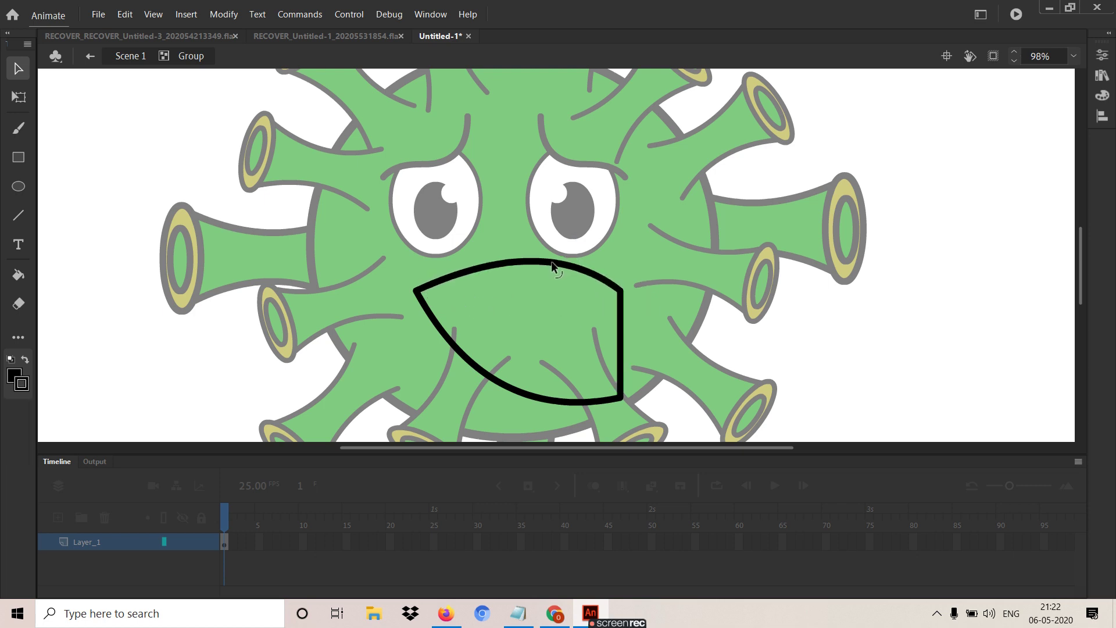
pyautogui.moveTo(622, 398); pyautogui.dragTo(626, 291)
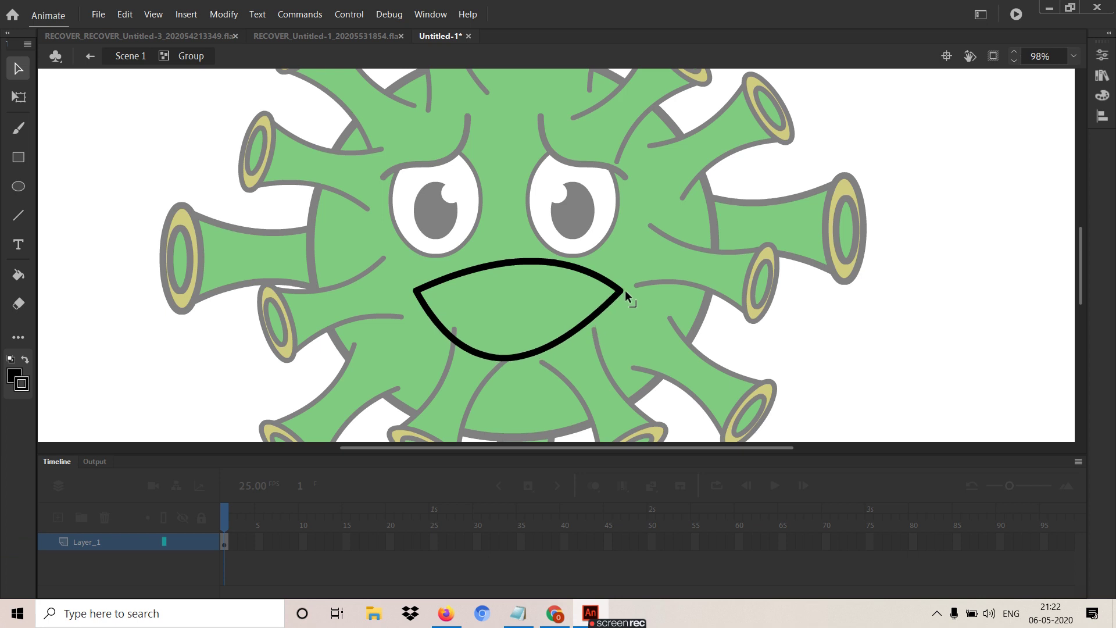
pyautogui.moveTo(510, 356); pyautogui.dragTo(605, 217)
# - Select the whole mouth outline and move it down so it sits below the eyes
pyautogui.moveTo(679, 186); pyautogui.dragTo(326, 393)
pyautogui.moveTo(540, 293); pyautogui.dragTo(520, 350)
pyautogui.doubleClick(542, 291)
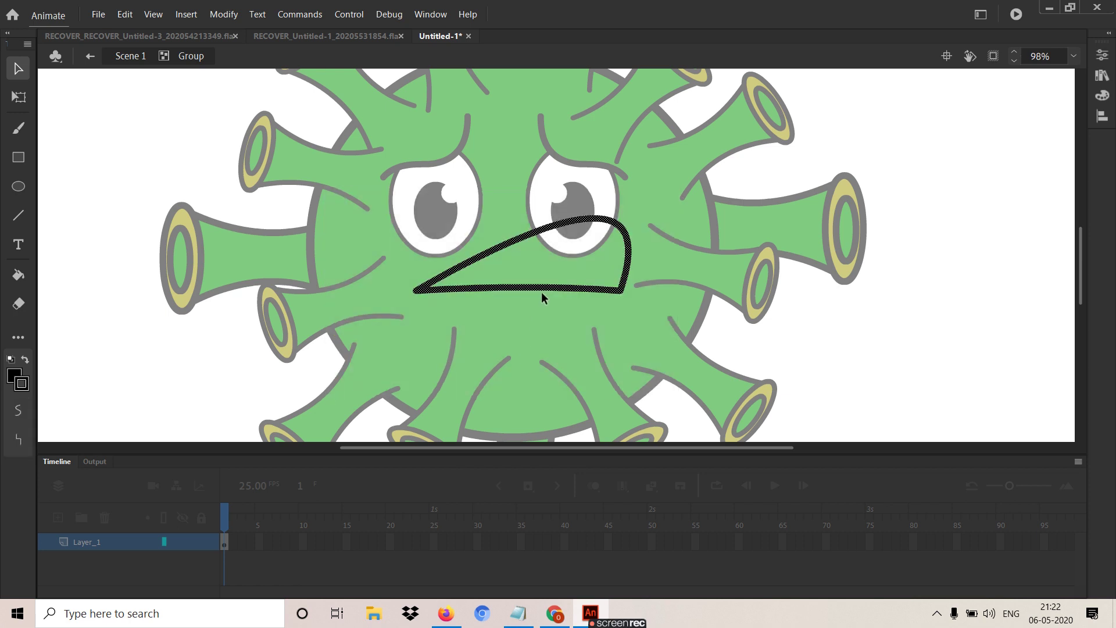
pyautogui.click(526, 334)
pyautogui.doubleClick(546, 291)
pyautogui.moveTo(551, 287)
pyautogui.mouseDown()
pyautogui.moveTo(528, 366)
pyautogui.moveTo(531, 342)
pyautogui.mouseUp()
# - Try filling the mouth with a dark brown colour and undo the fill
pyautogui.click(12, 377)
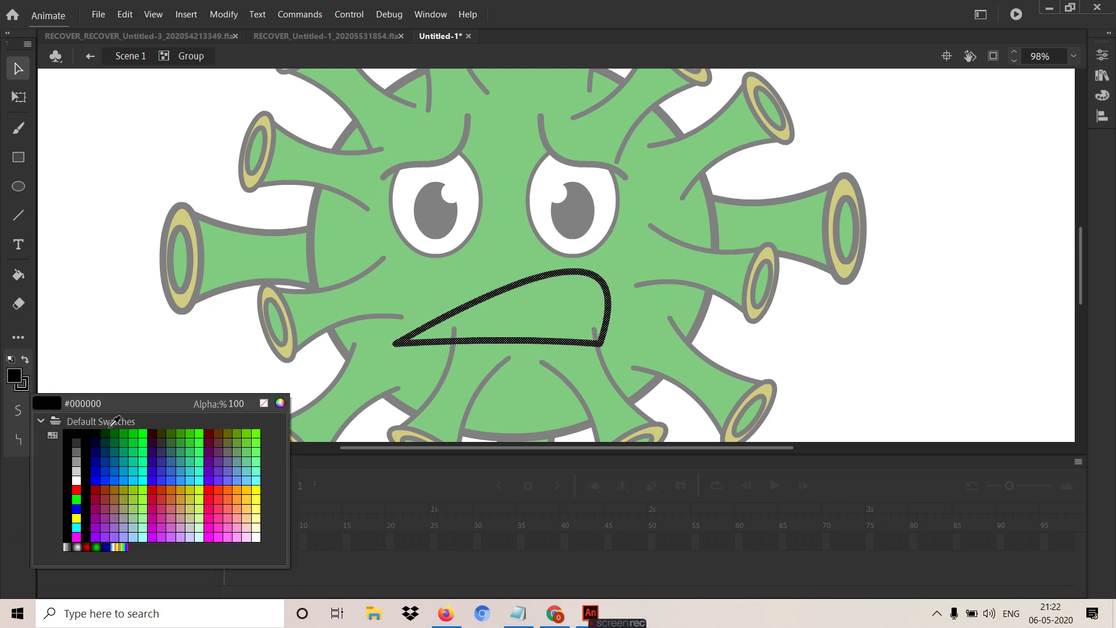
pyautogui.click(227, 430)
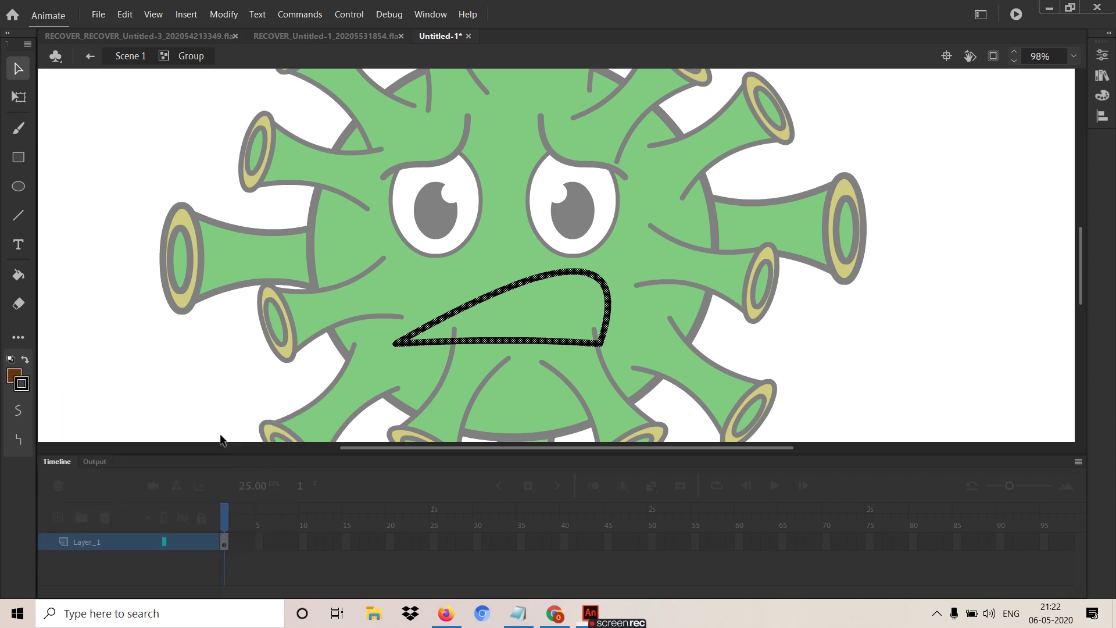
pyautogui.click(569, 302)
pyautogui.press('k')
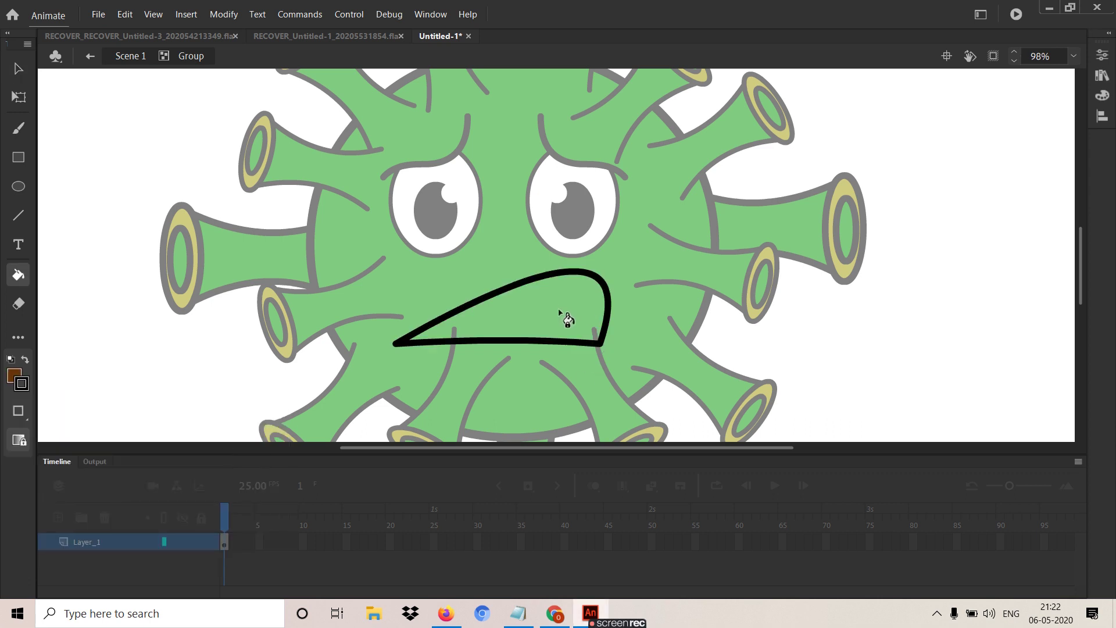
pyautogui.click(567, 308)
pyautogui.hotkey('ctrl', 'z')
# - Fill the mouth with dark red #660000 and leave the mouth group
pyautogui.click(14, 376)
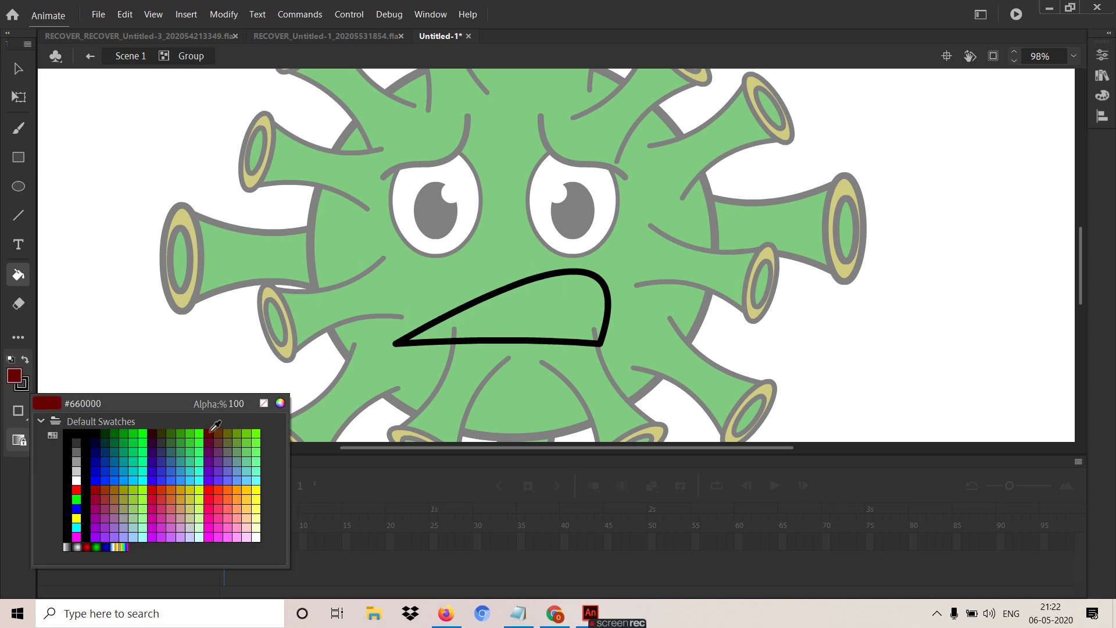
pyautogui.click(211, 435)
pyautogui.click(553, 319)
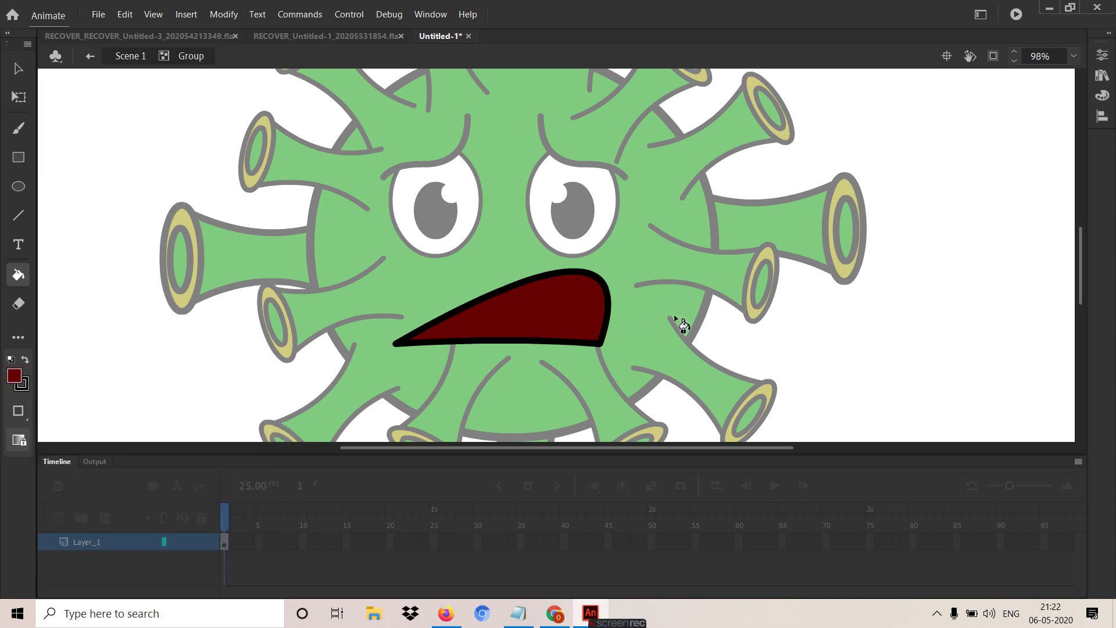
pyautogui.press('v')
pyautogui.doubleClick(657, 316)
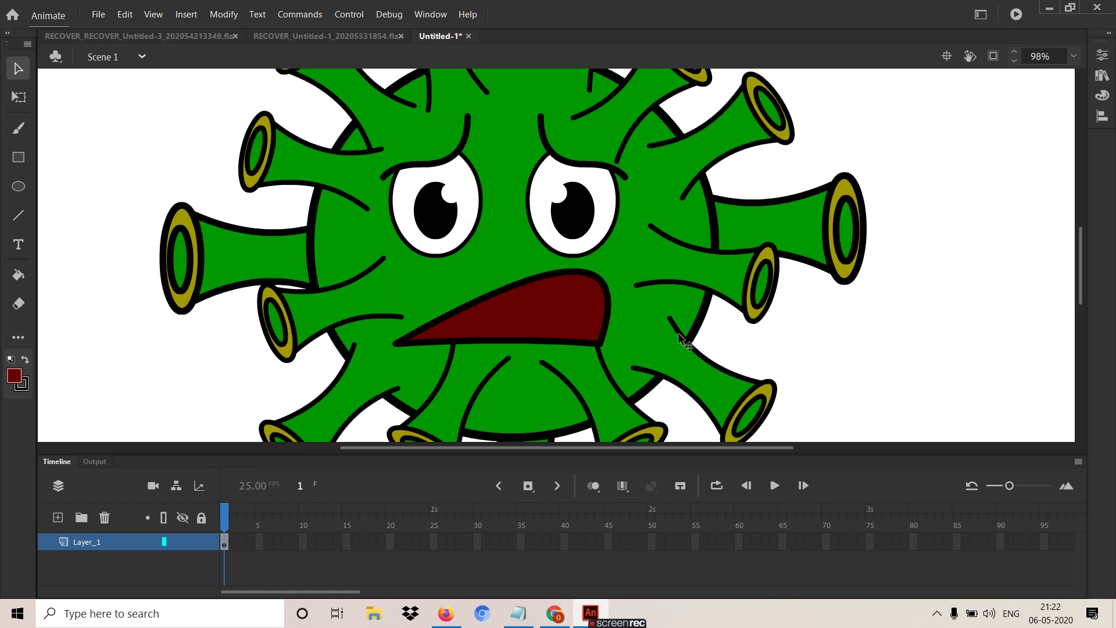
# - Open the tube symbol for in-place editing from the tube to the right of the mouth
pyautogui.moveTo(693, 342); pyautogui.dragTo(706, 314)
pyautogui.click(720, 257)
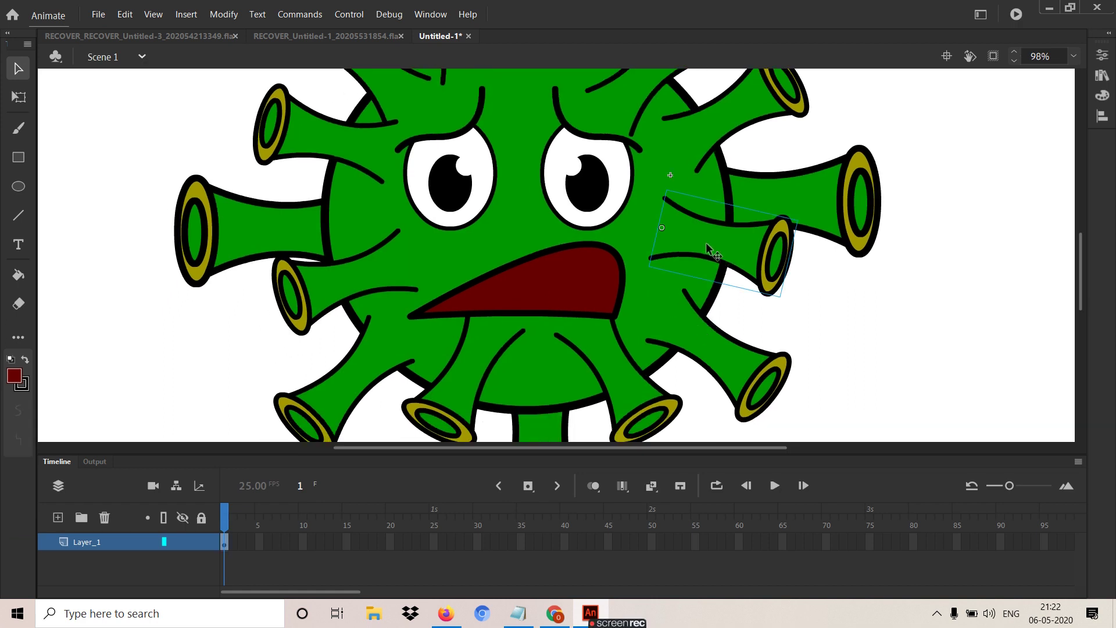
pyautogui.doubleClick(705, 243)
# - Try deleting the inner end of the tube, and undo the deletion
pyautogui.moveTo(637, 183); pyautogui.dragTo(681, 279)
pyautogui.press('Delete')
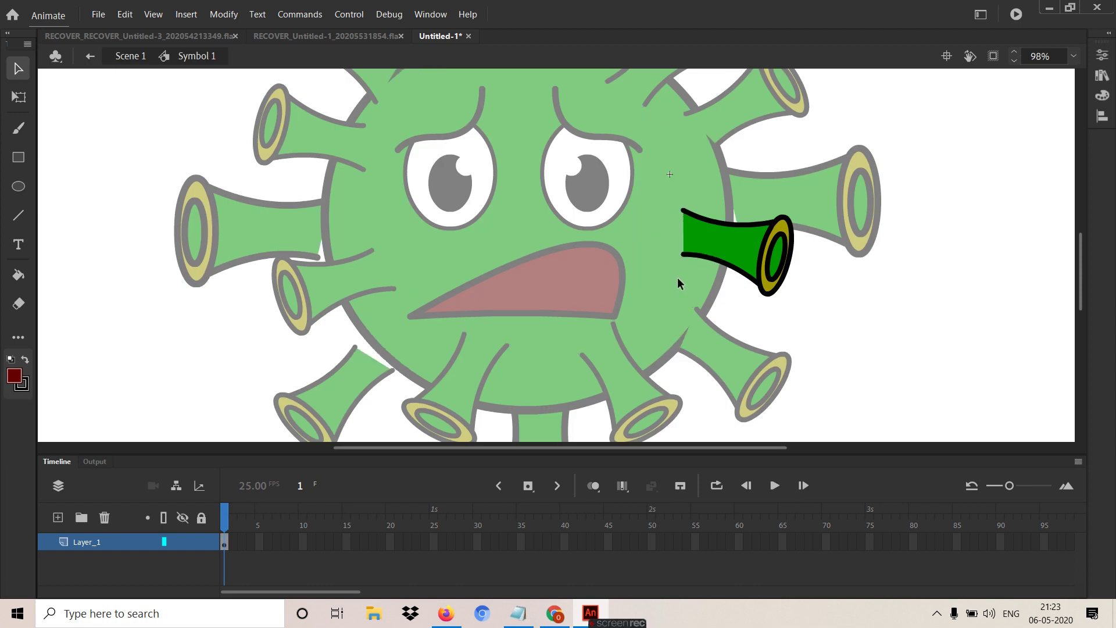
pyautogui.hotkey('ctrl', 'z')
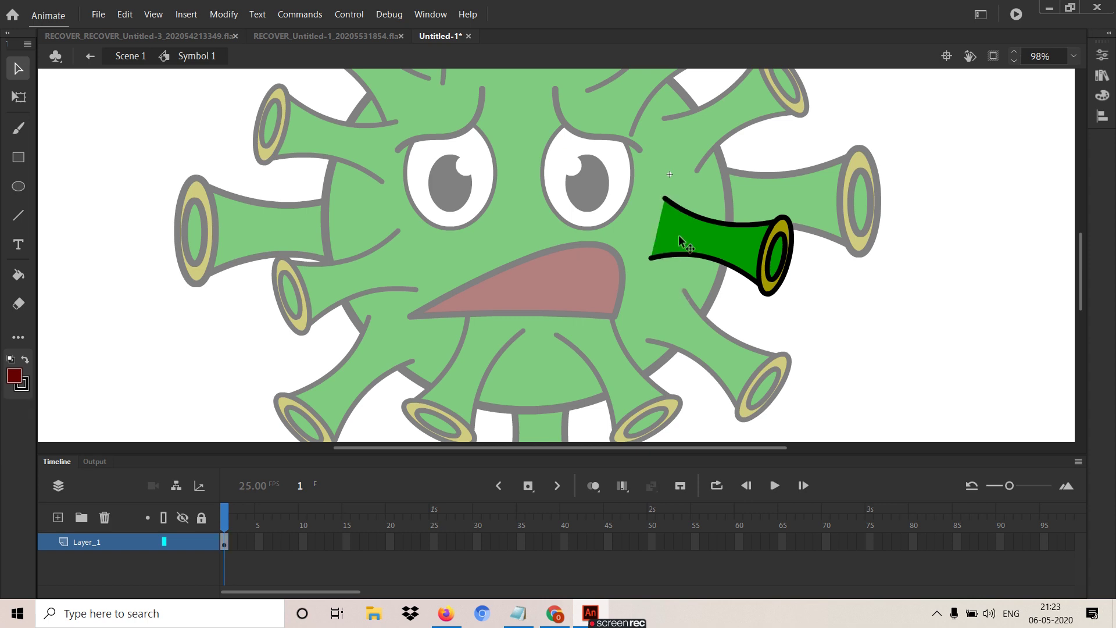
# - Shorten the tube's two side lines by pulling their inner ends toward the ring, and return to the main scene
pyautogui.moveTo(667, 197); pyautogui.dragTo(682, 210)
pyautogui.moveTo(655, 259); pyautogui.dragTo(665, 260)
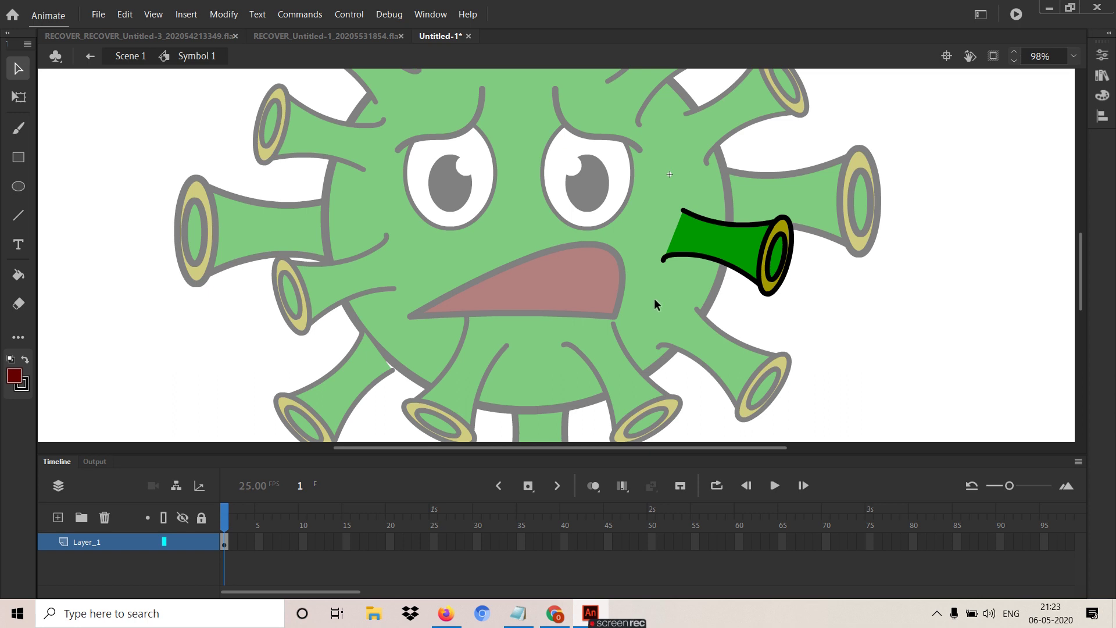
pyautogui.doubleClick(891, 153)
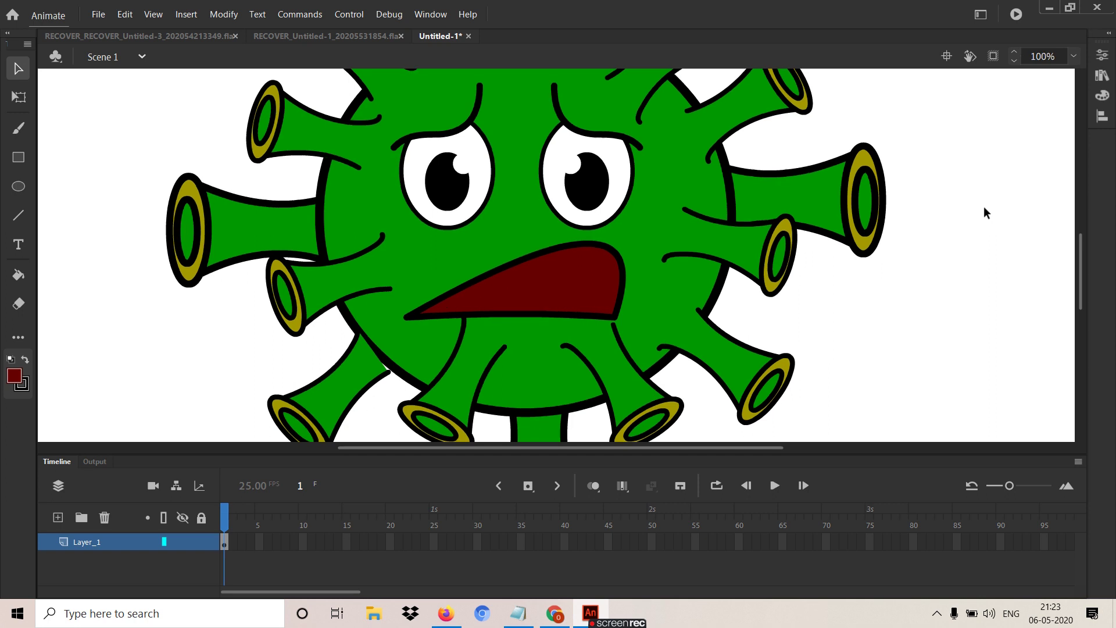
# - Show the whole virus and nudge the lower tubes, the mouth and the tube right of the top one into better positions
pyautogui.hotkey('ctrl', '2')
pyautogui.moveTo(555, 332); pyautogui.dragTo(523, 340)
pyautogui.moveTo(614, 329); pyautogui.dragTo(614, 334)
pyautogui.moveTo(460, 284); pyautogui.dragTo(455, 286)
pyautogui.moveTo(553, 274); pyautogui.dragTo(547, 279)
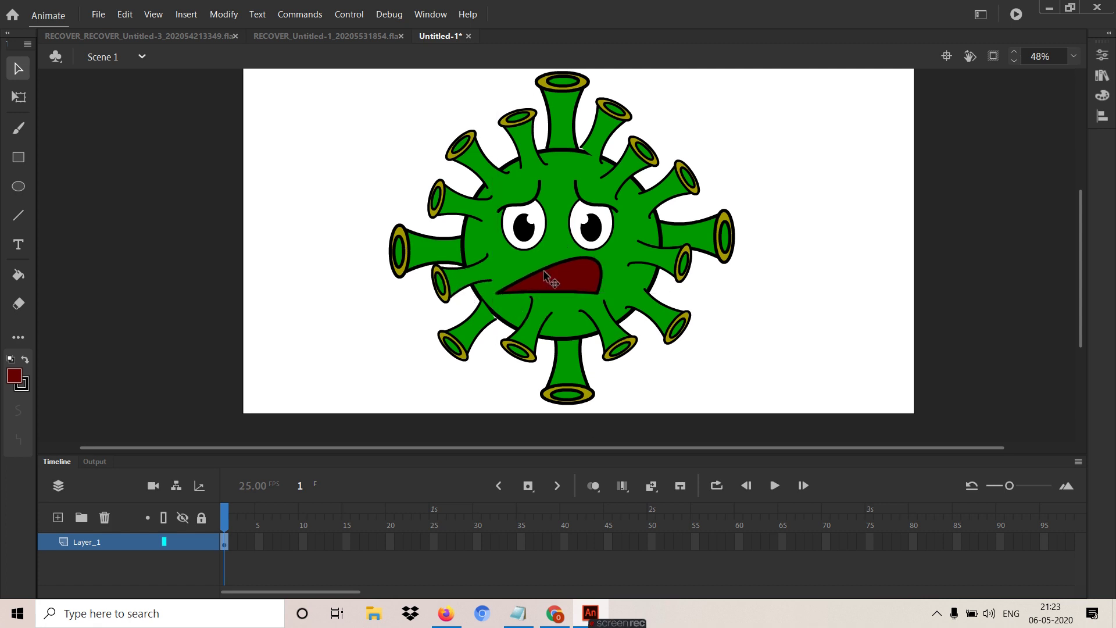
pyautogui.moveTo(598, 140); pyautogui.dragTo(610, 145)
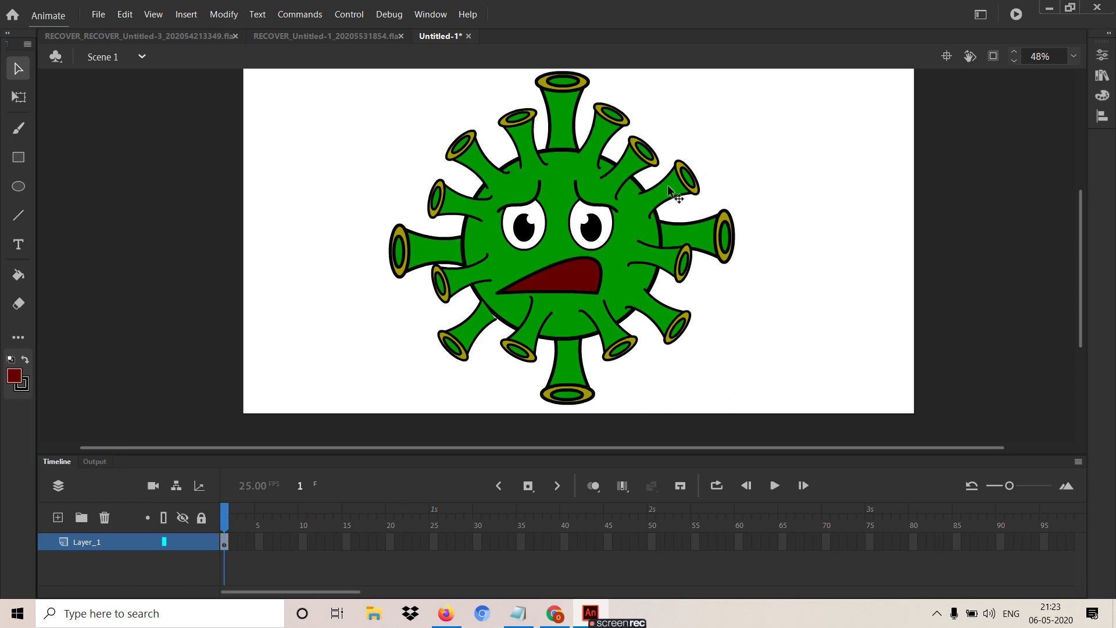
pyautogui.moveTo(529, 329); pyautogui.dragTo(523, 329)
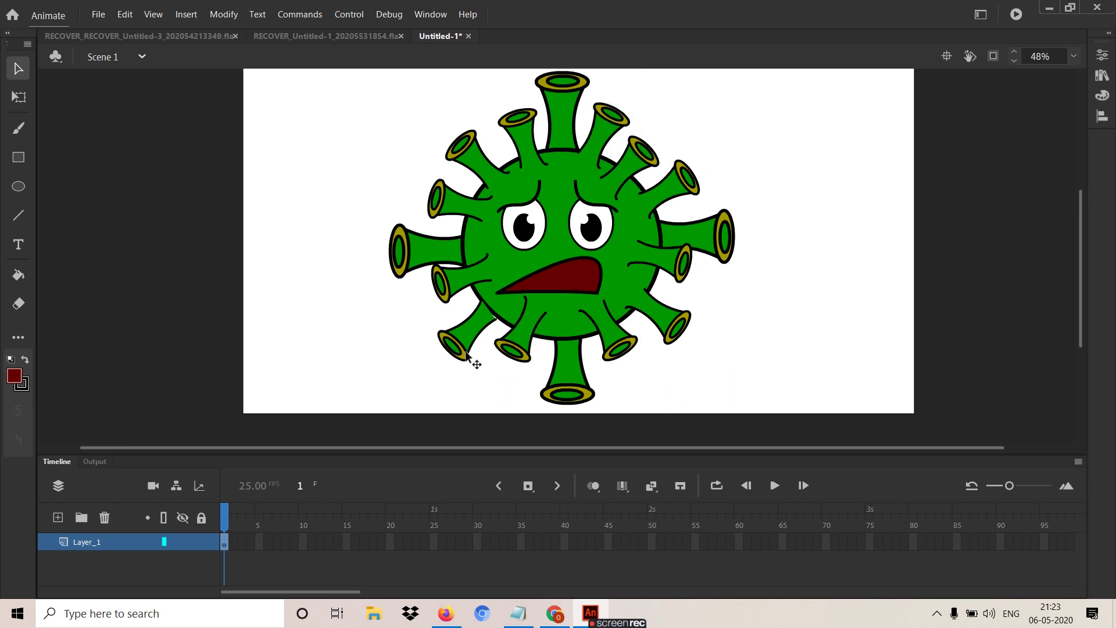
# - In the tube symbol, extend the lower side line of the lower-left tube into the body, and return to the main scene
pyautogui.doubleClick(465, 343)
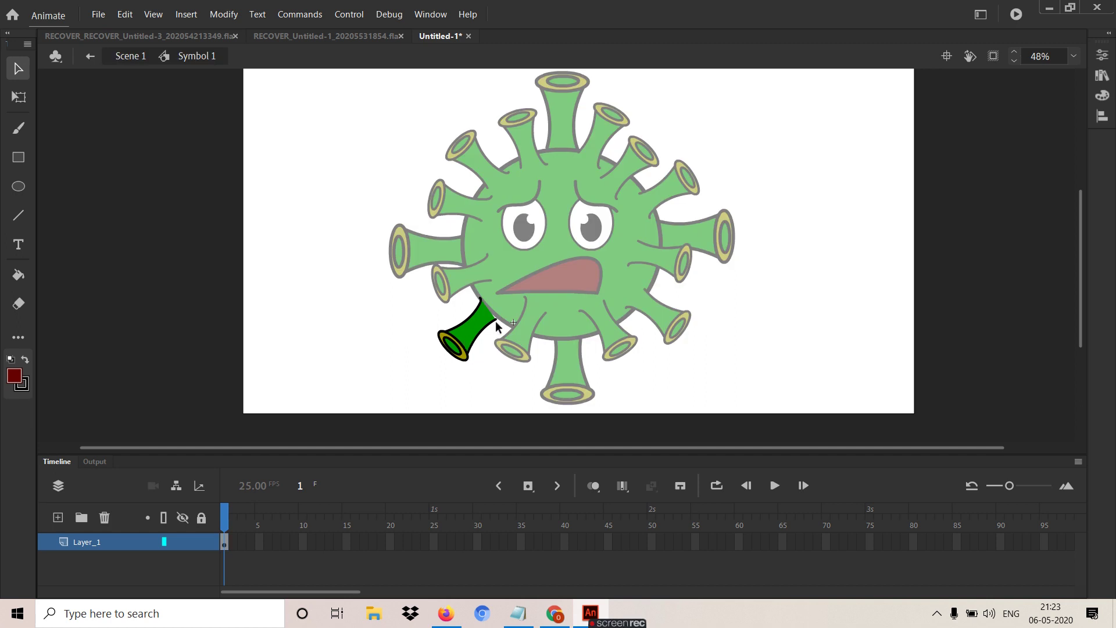
pyautogui.moveTo(498, 324); pyautogui.dragTo(506, 319)
pyautogui.doubleClick(486, 362)
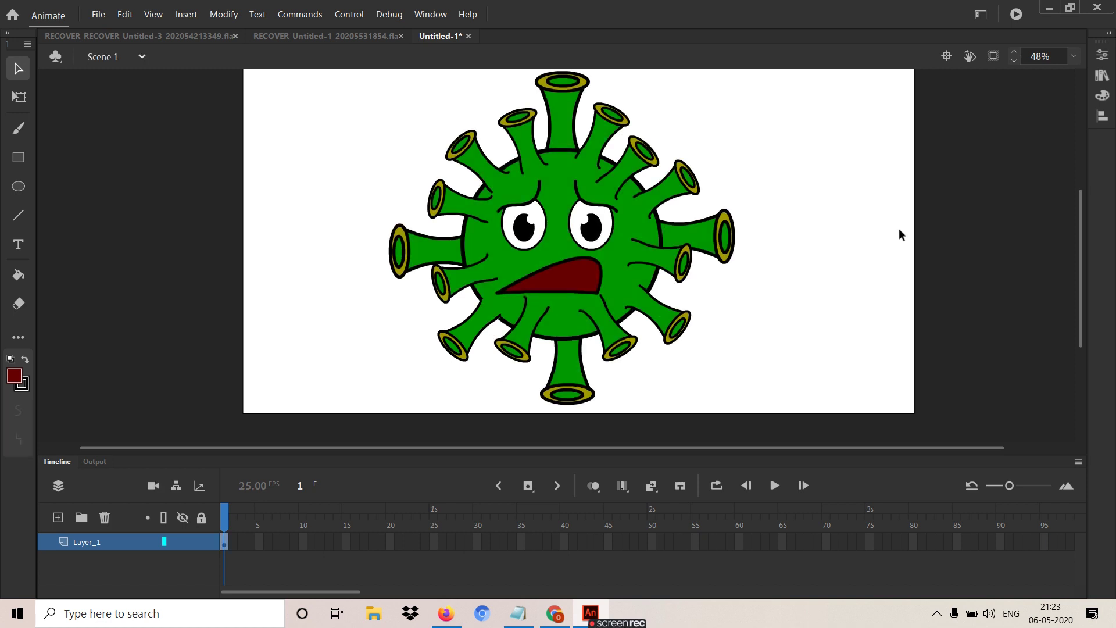
# - Nudge the two tubes on either side of the bottom tube to balance their placement around the body
pyautogui.scroll(2, 899, 232)
pyautogui.scroll(-2, 898, 234)
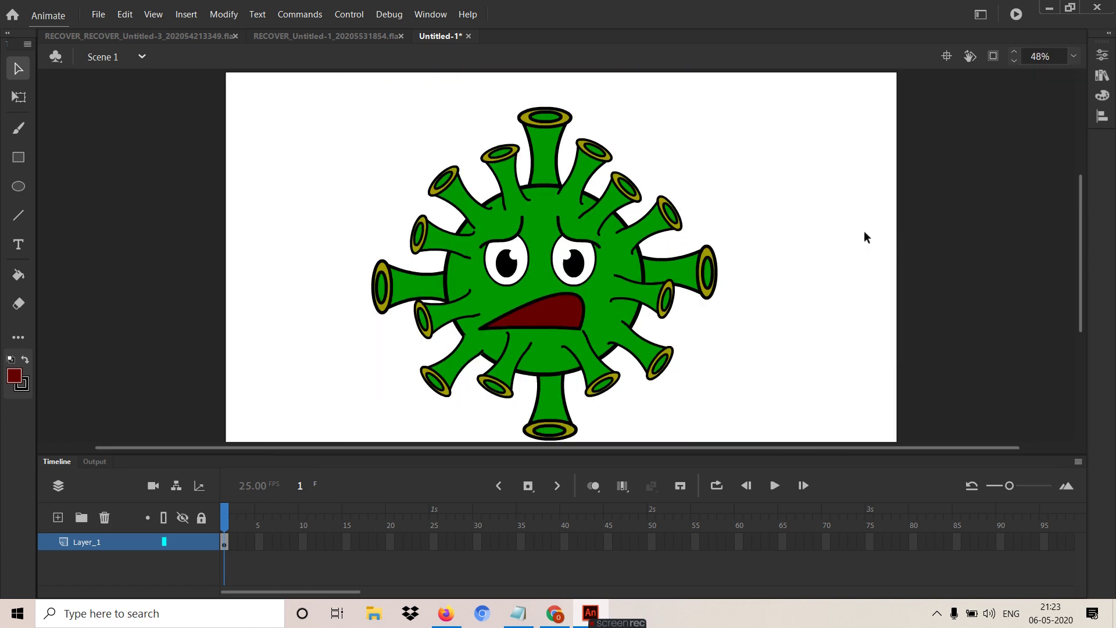
pyautogui.click(498, 383)
pyautogui.moveTo(498, 383); pyautogui.dragTo(605, 377)
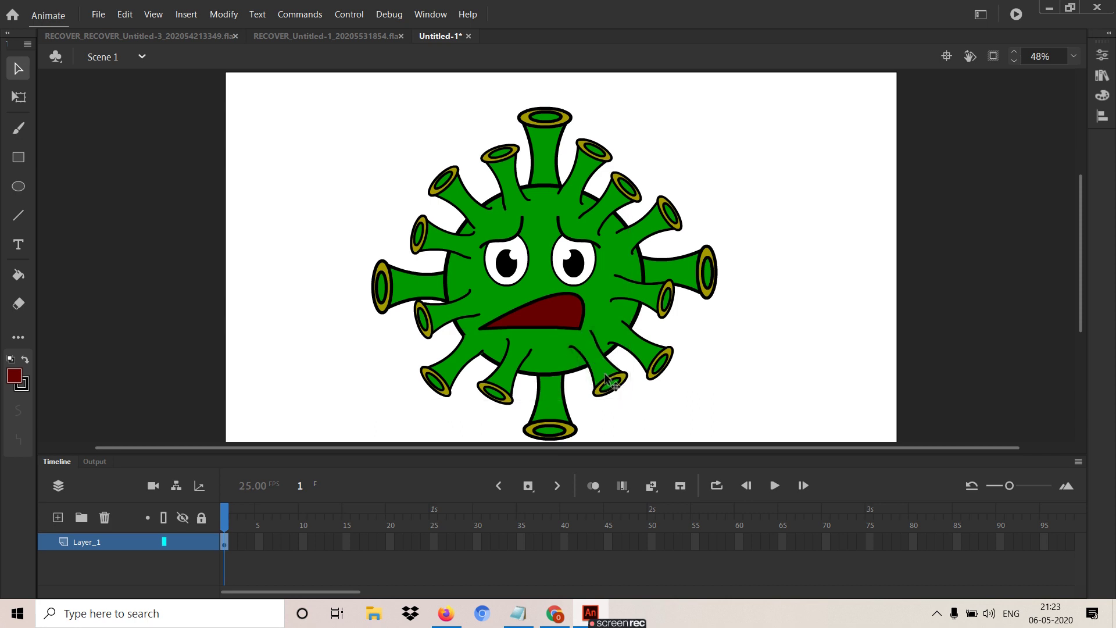
pyautogui.moveTo(839, 323); pyautogui.dragTo(808, 324)
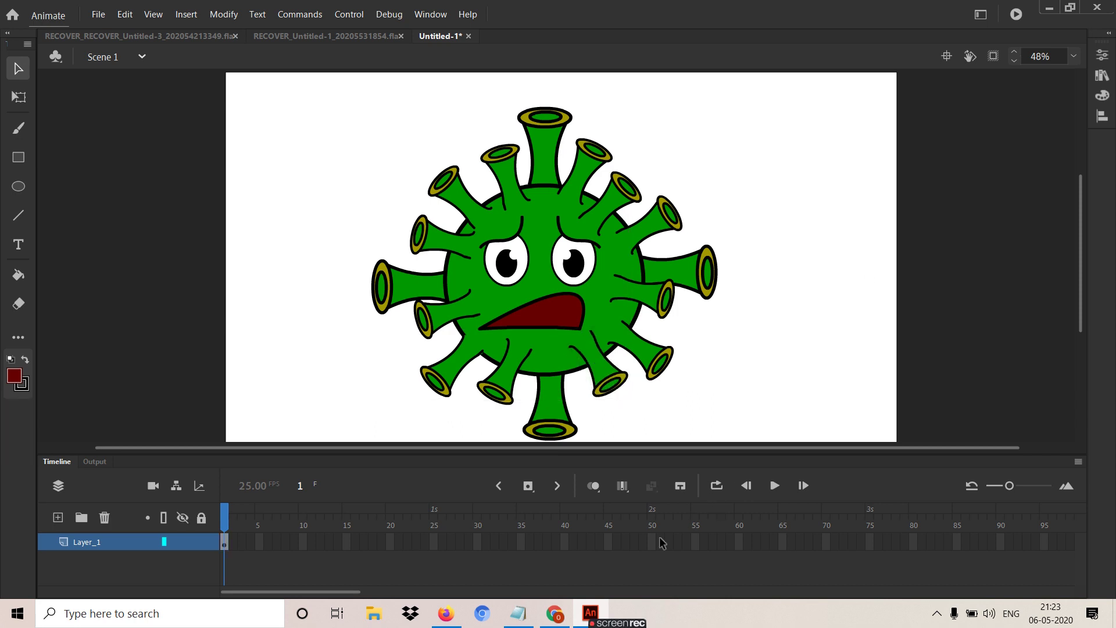
pyautogui.moveTo(627, 622)
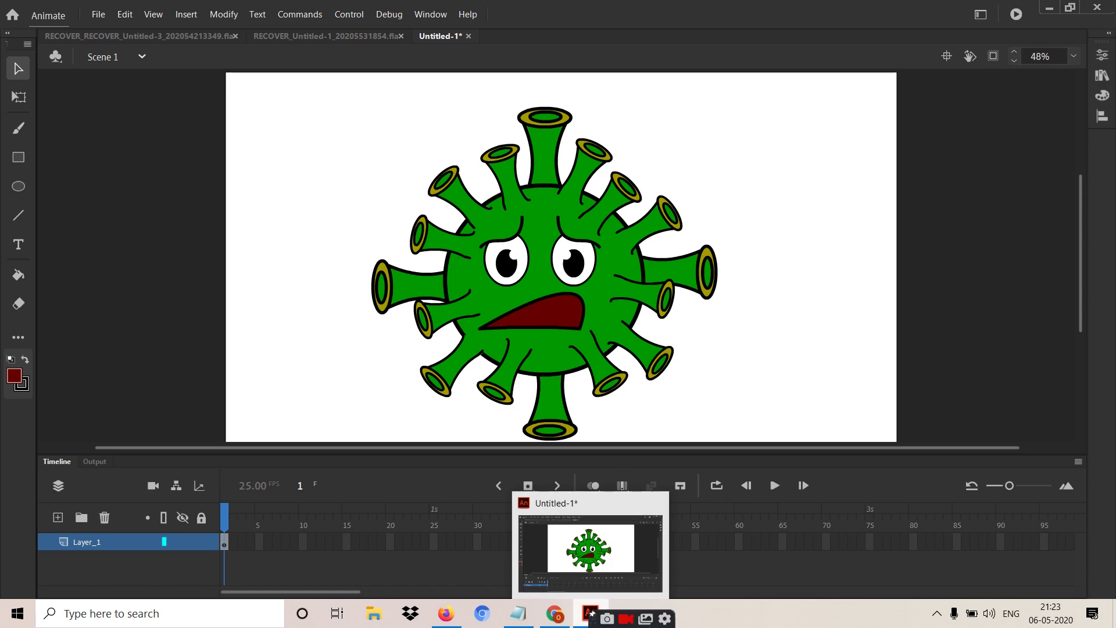